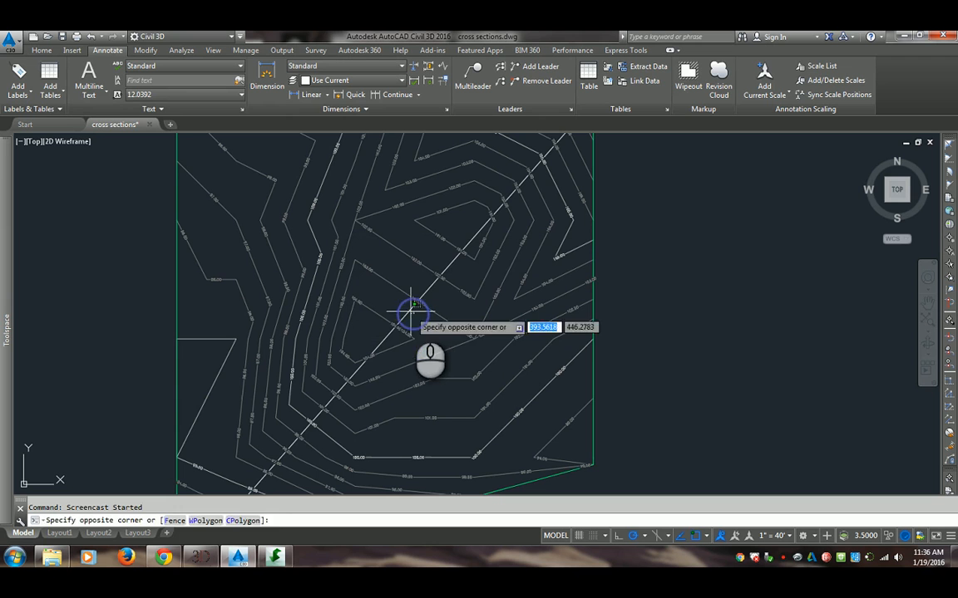
Turn off the contour label line display for the diagonal surface contour label group crossing the contours
{"action": "left_click", "coordinate": [412, 313]}
{"action": "left_click", "coordinate": [410, 312]}
{"action": "left_click", "coordinate": [405, 312]}
{"action": "left_click", "coordinate": [402, 314]}
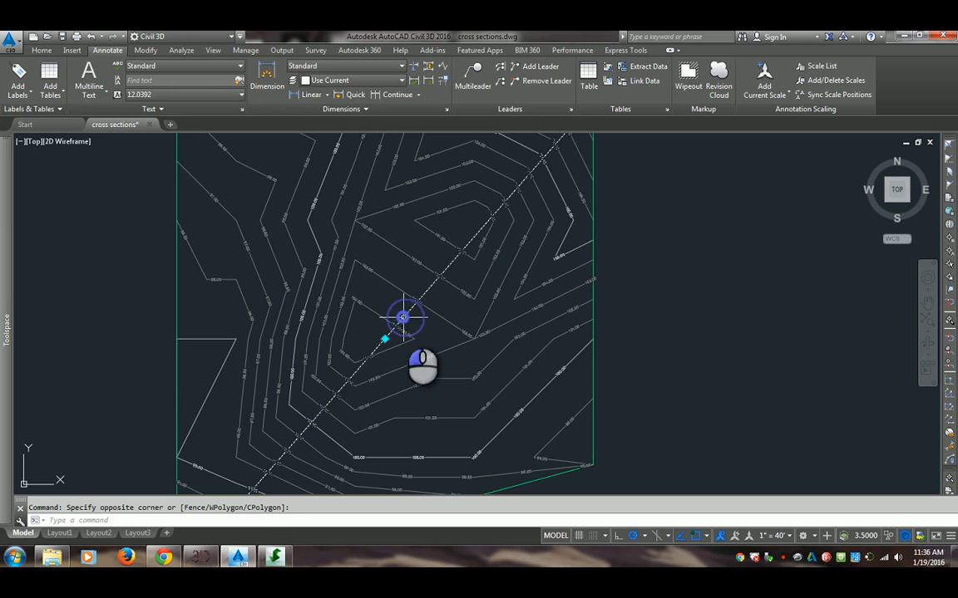
{"action": "left_click", "coordinate": [32, 65]}
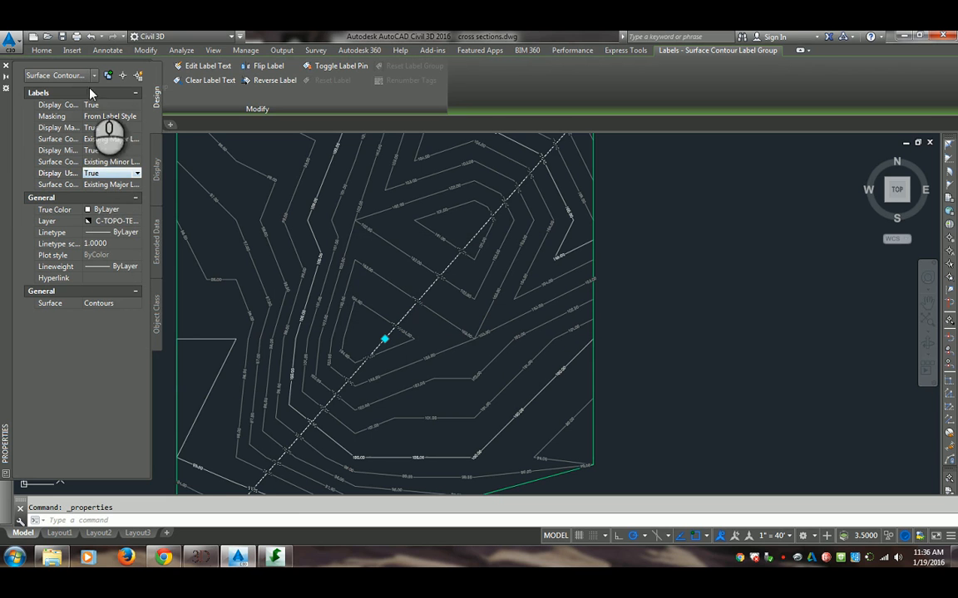
{"action": "mouse_move", "coordinate": [94, 107]}
{"action": "left_mouse_down"}
{"action": "mouse_move", "coordinate": [121, 115]}
{"action": "mouse_move", "coordinate": [86, 116]}
{"action": "left_mouse_up"}
{"action": "left_click", "coordinate": [111, 105]}
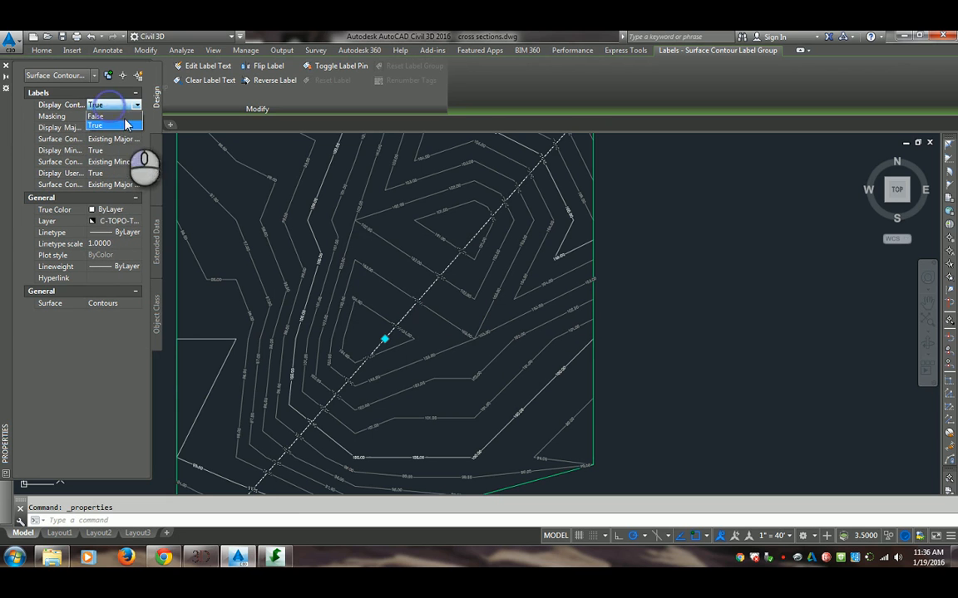
{"action": "left_click", "coordinate": [121, 125]}
{"action": "key", "text": "Escape"}
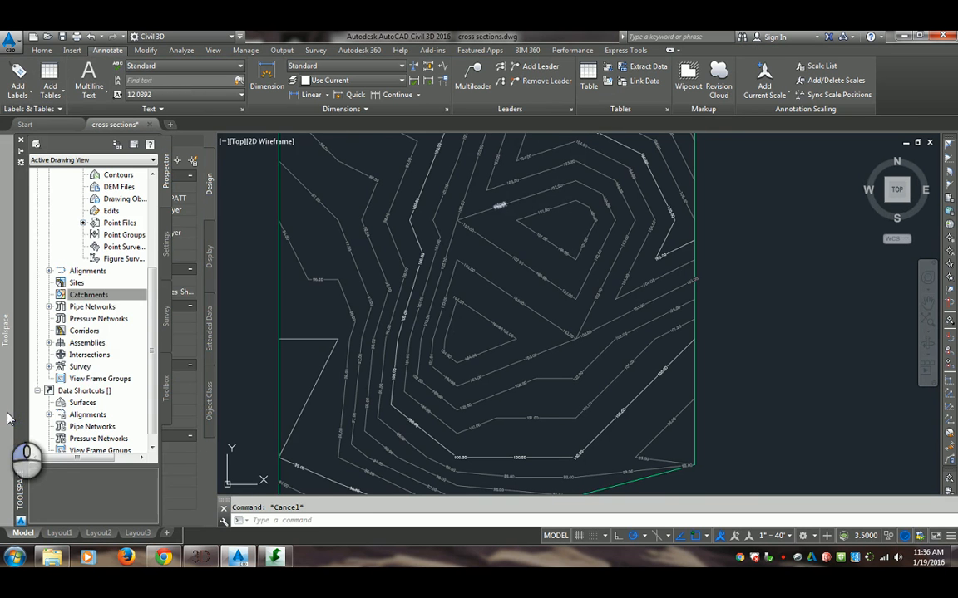
Keep the Toolspace permanently expanded with the Catchments collection selected and the whole surface in view
{"action": "left_click", "coordinate": [106, 295]}
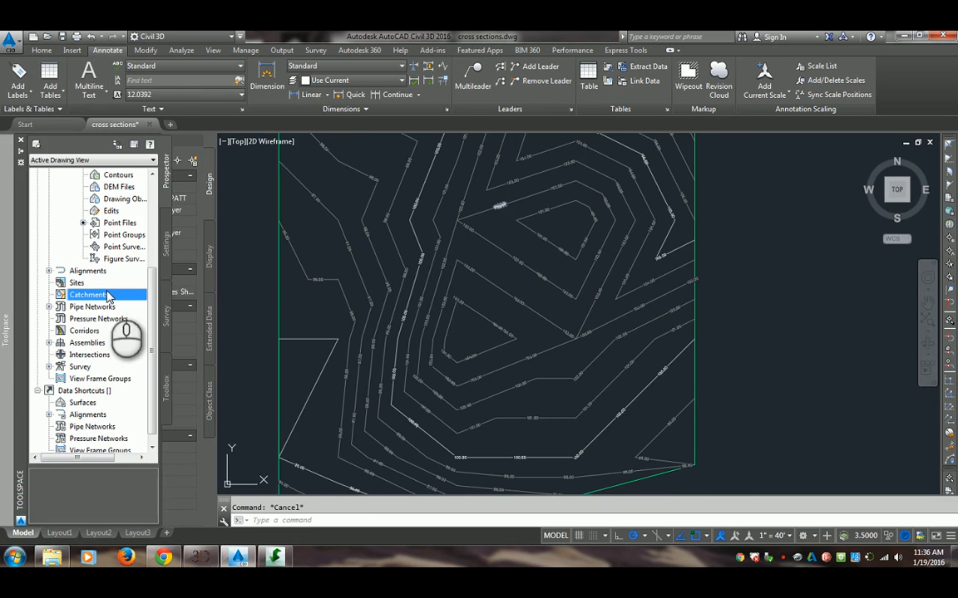
{"action": "left_click", "coordinate": [23, 156]}
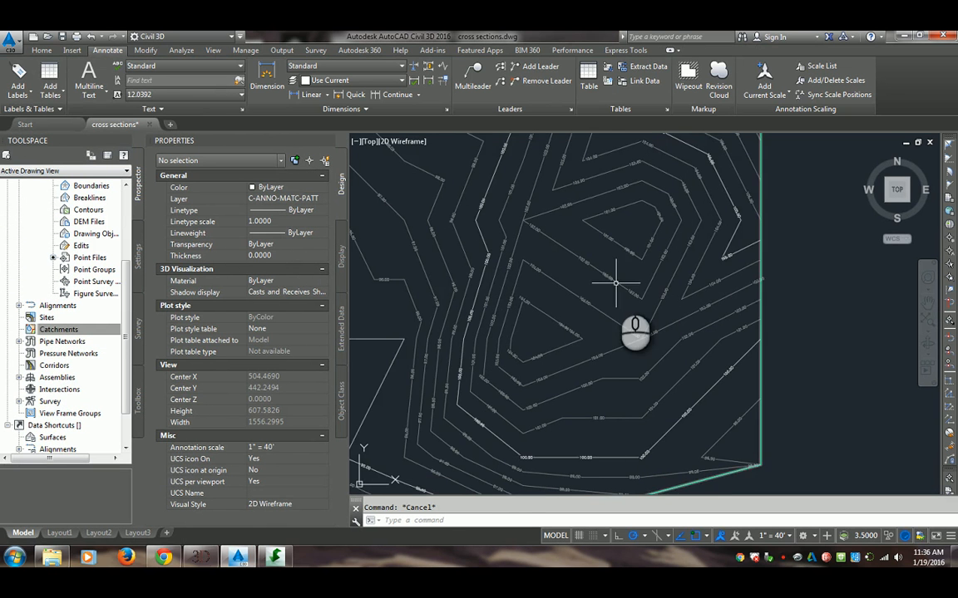
{"action": "scroll", "coordinate": [616, 284], "scroll_direction": "down", "scroll_amount": 4}
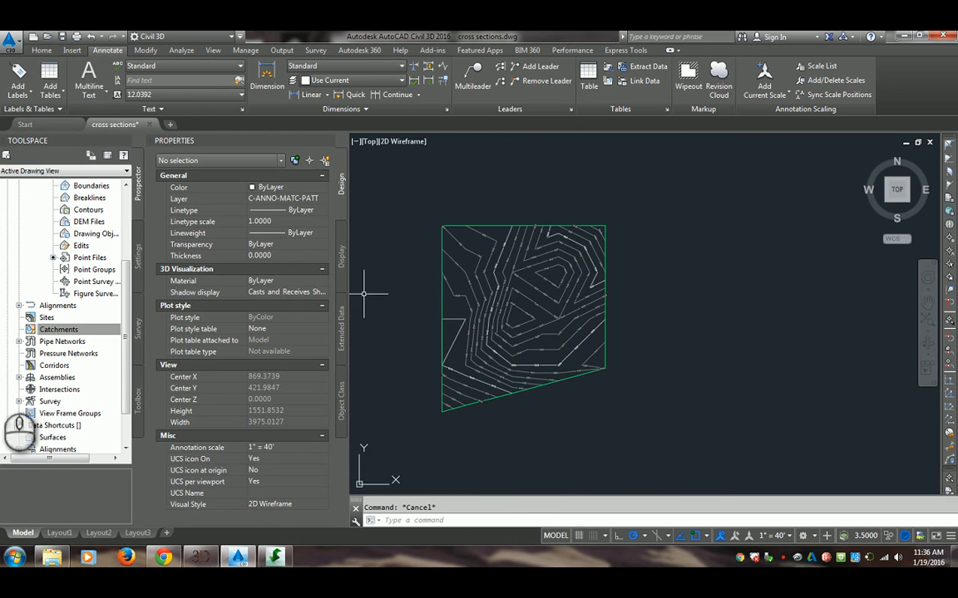
Create a catchment group named Exis. Surface Catchments
{"action": "left_click", "coordinate": [61, 331]}
{"action": "right_click", "coordinate": [61, 331]}
{"action": "left_click", "coordinate": [108, 330]}
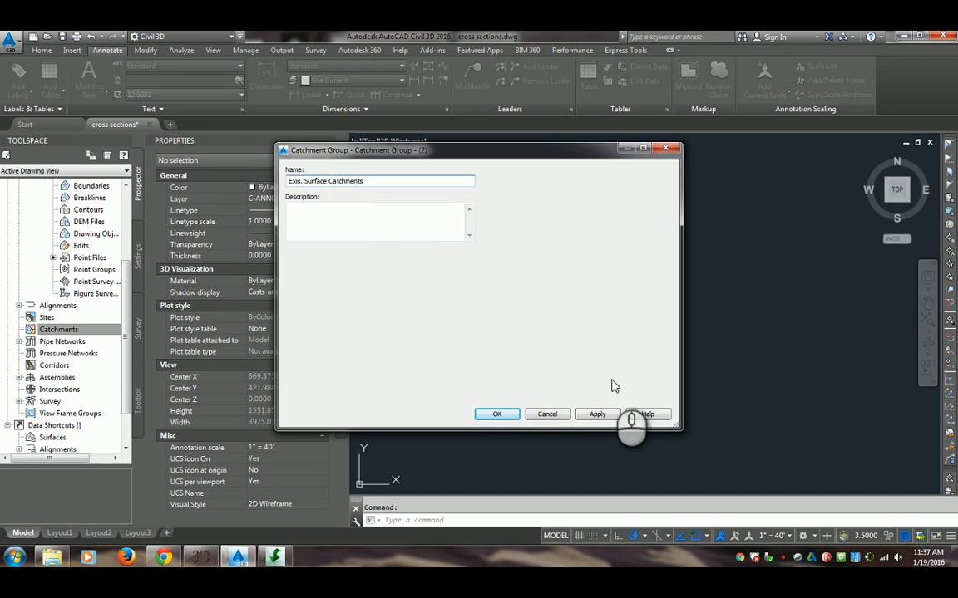
{"action": "left_click", "coordinate": [496, 414]}
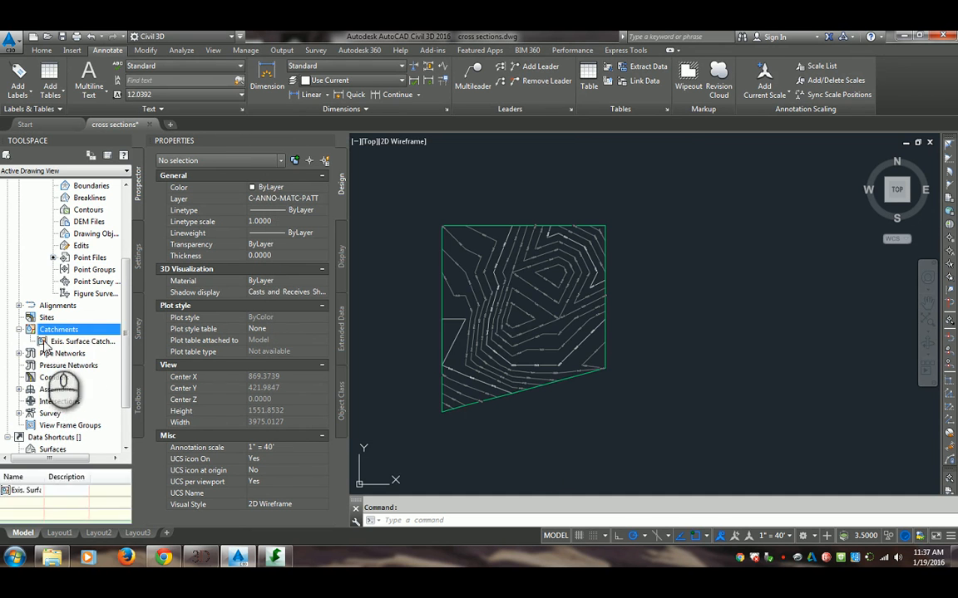
Start a catchment from surface in the Exis. Surface Catchments group, placing its discharge point inside the closed 104.00 contour southwest of the depression
{"action": "right_click", "coordinate": [62, 344]}
{"action": "left_click", "coordinate": [119, 373]}
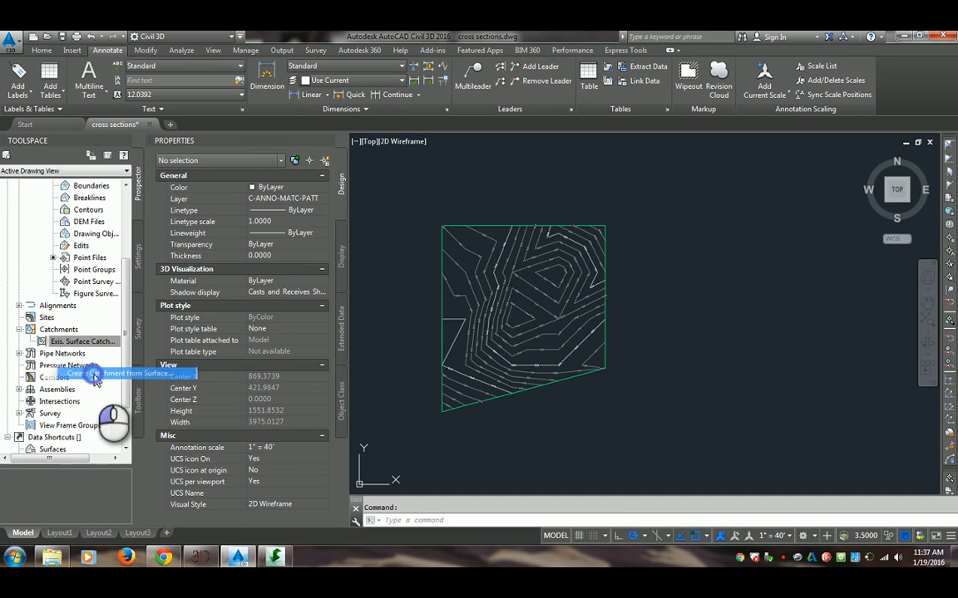
{"action": "scroll", "coordinate": [558, 247], "scroll_direction": "up", "scroll_amount": 6}
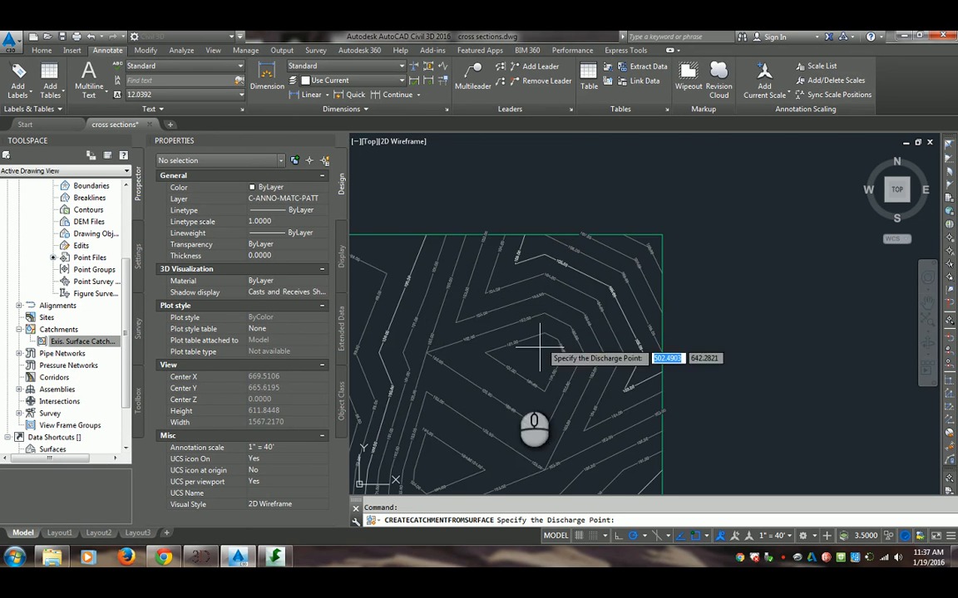
{"action": "scroll", "coordinate": [540, 352], "scroll_direction": "down", "scroll_amount": 4}
{"action": "scroll", "coordinate": [540, 352], "scroll_direction": "up", "scroll_amount": 4}
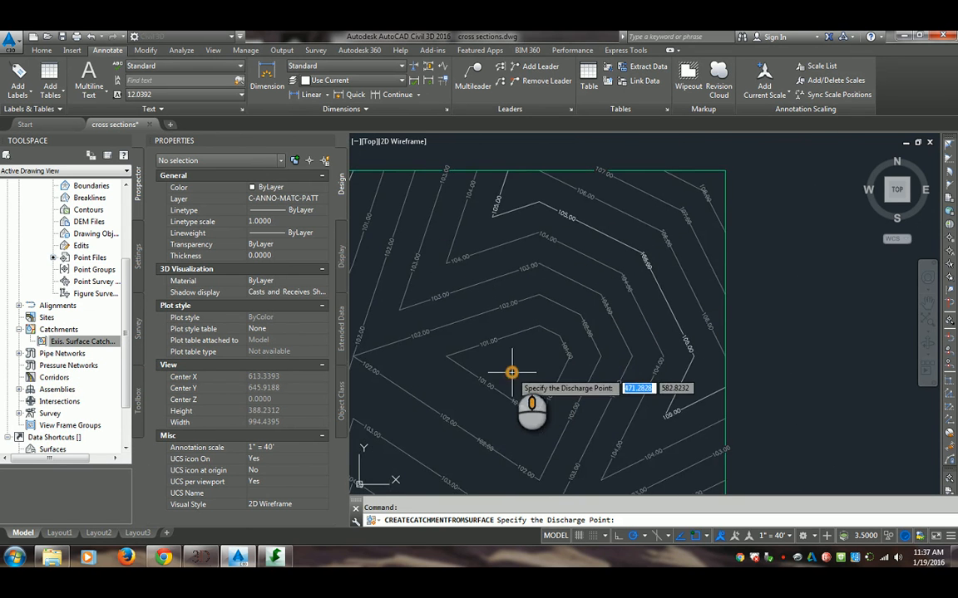
{"action": "mouse_move", "coordinate": [511, 372]}
{"action": "middle_mouse_down"}
{"action": "mouse_move", "coordinate": [507, 353]}
{"action": "mouse_move", "coordinate": [551, 336]}
{"action": "middle_mouse_up"}
{"action": "scroll", "coordinate": [549, 340], "scroll_direction": "down", "scroll_amount": 2}
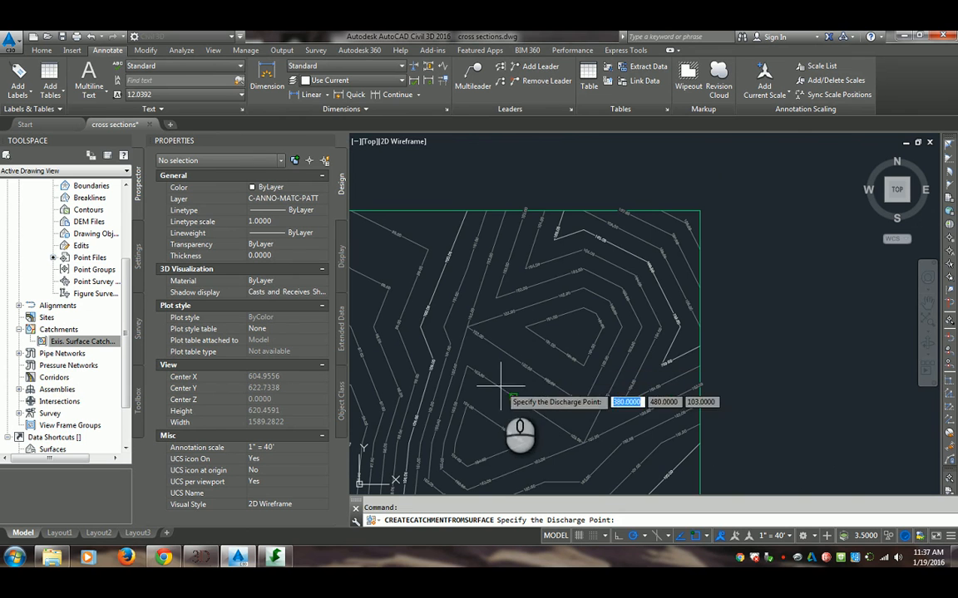
{"action": "left_click", "coordinate": [475, 434]}
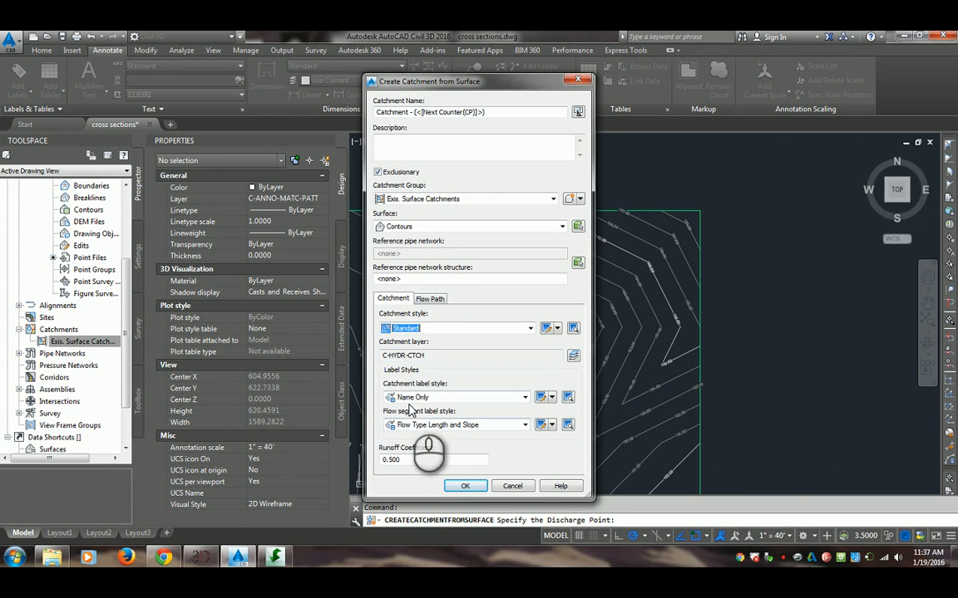
Create the catchment on the Contours surface with the Name Area and Properties catchment label style
{"action": "left_click", "coordinate": [423, 422]}
{"action": "left_click", "coordinate": [423, 421]}
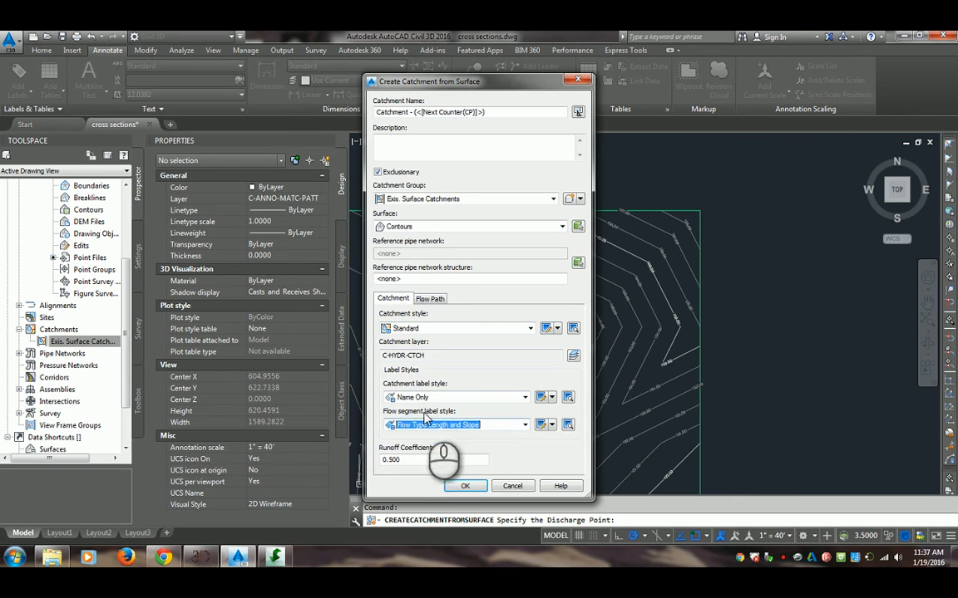
{"action": "left_click", "coordinate": [425, 399]}
{"action": "left_click", "coordinate": [430, 421]}
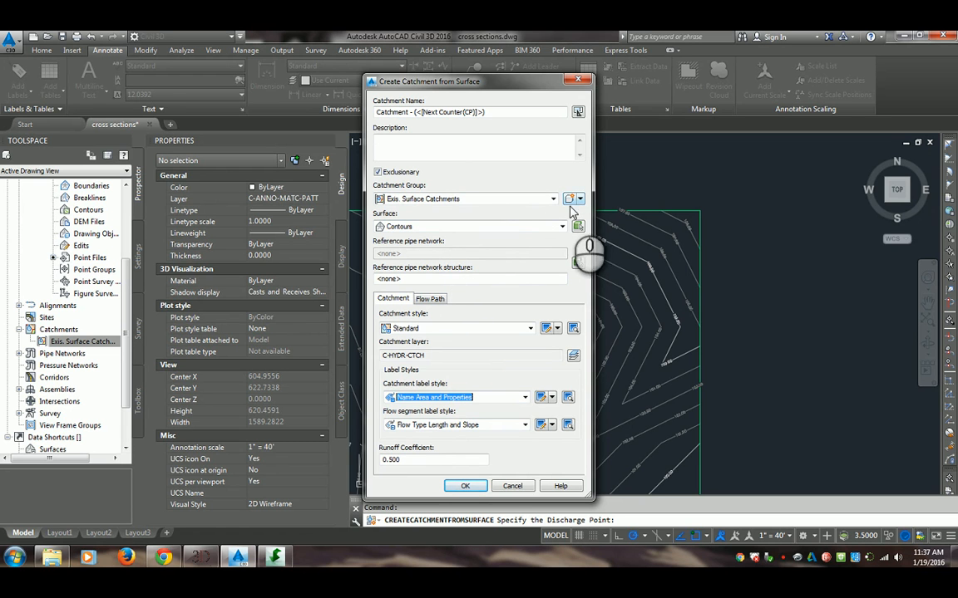
{"action": "left_click", "coordinate": [526, 203]}
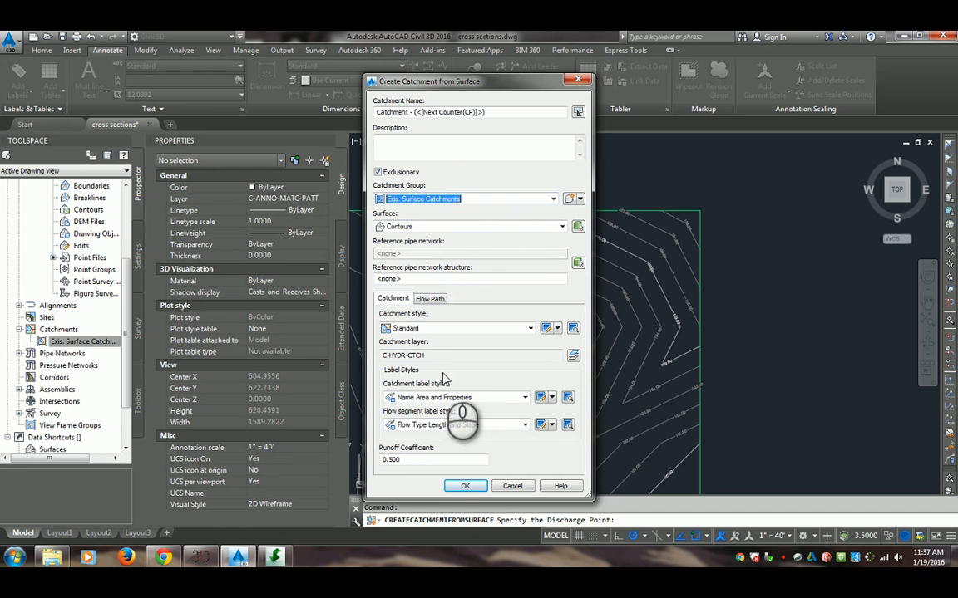
{"action": "left_click", "coordinate": [466, 485]}
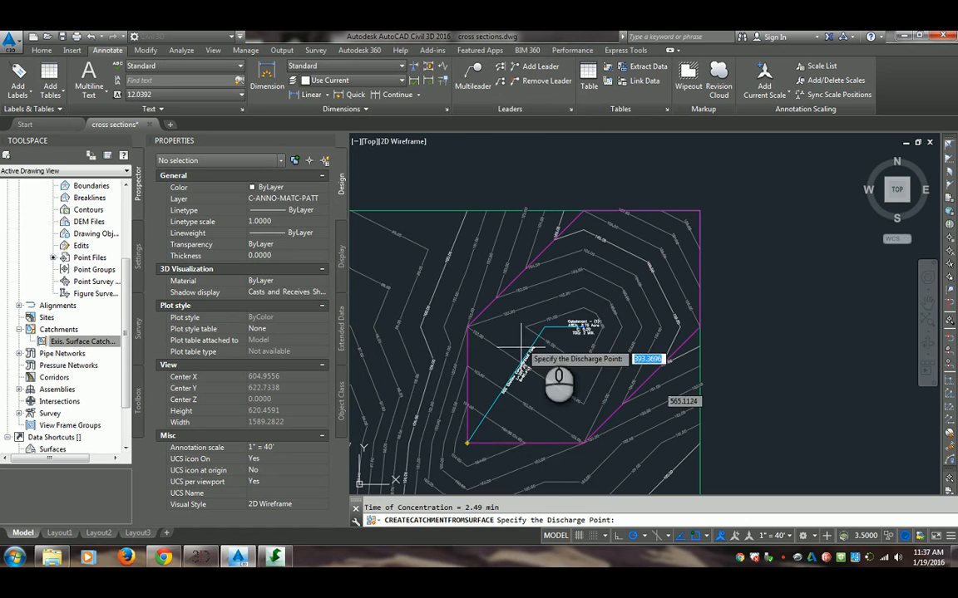
Examine the new catchment's boundary, discharge point, flow path direction, flow segment label and area label against the contour elevations
{"action": "scroll", "coordinate": [487, 438], "scroll_direction": "up", "scroll_amount": 4}
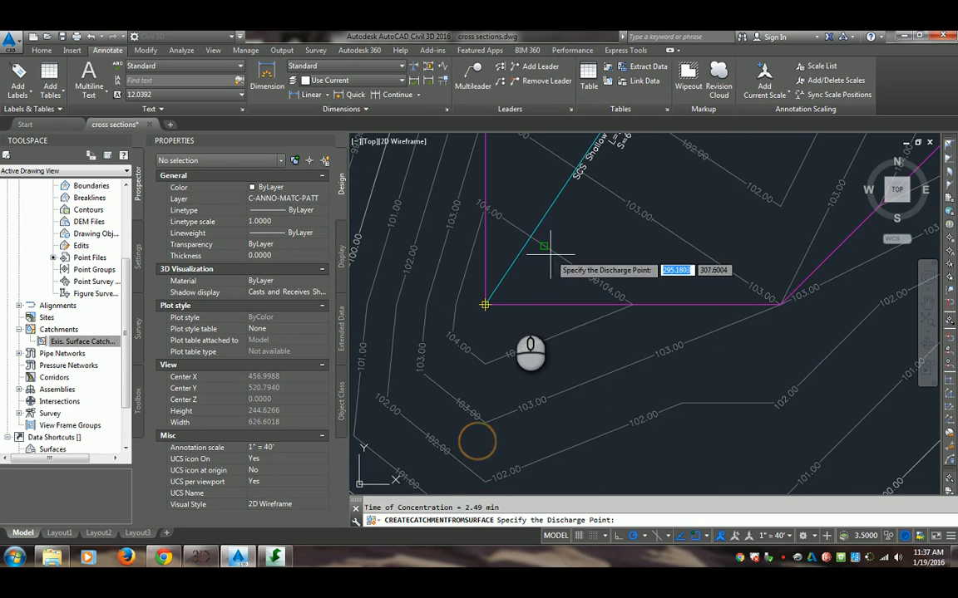
{"action": "scroll", "coordinate": [521, 289], "scroll_direction": "down", "scroll_amount": 3}
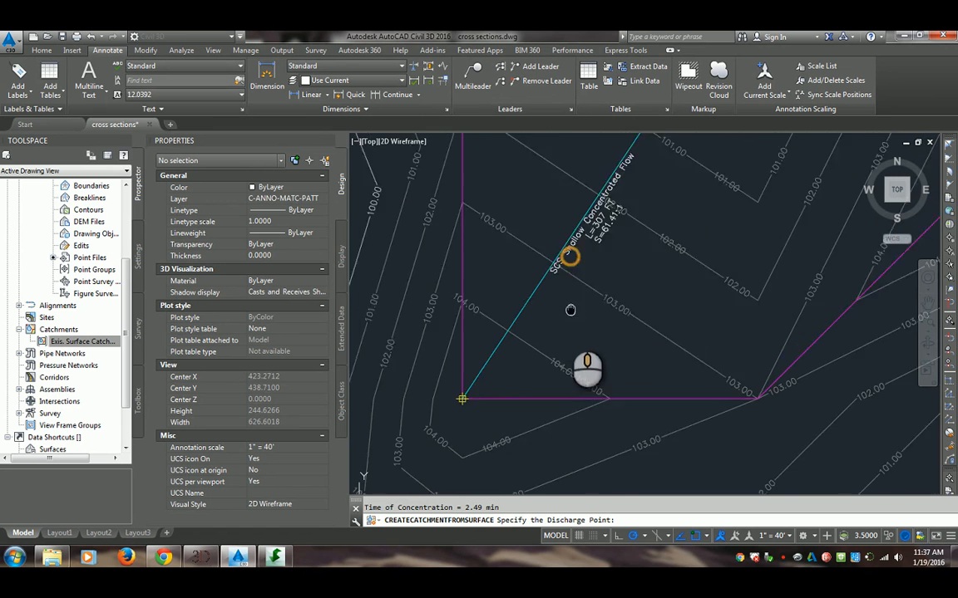
{"action": "scroll", "coordinate": [590, 320], "scroll_direction": "up", "scroll_amount": 3}
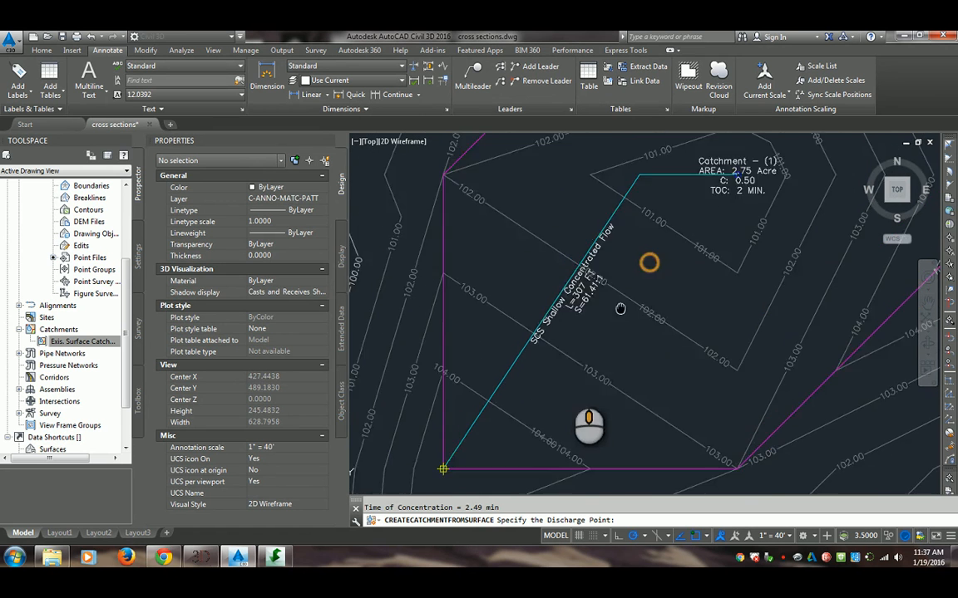
{"action": "scroll", "coordinate": [633, 305], "scroll_direction": "down", "scroll_amount": 3}
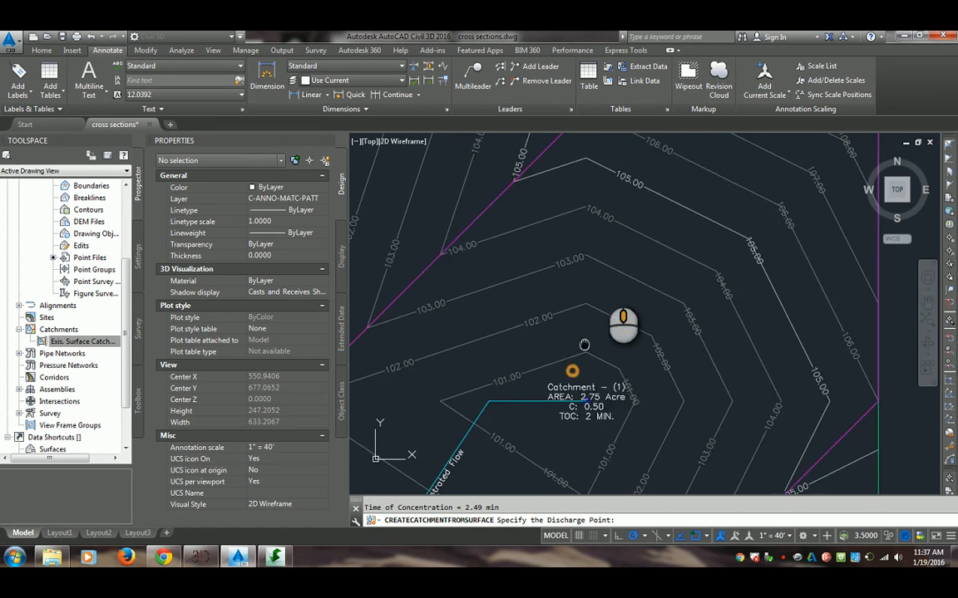
{"action": "scroll", "coordinate": [515, 382], "scroll_direction": "down", "scroll_amount": 3}
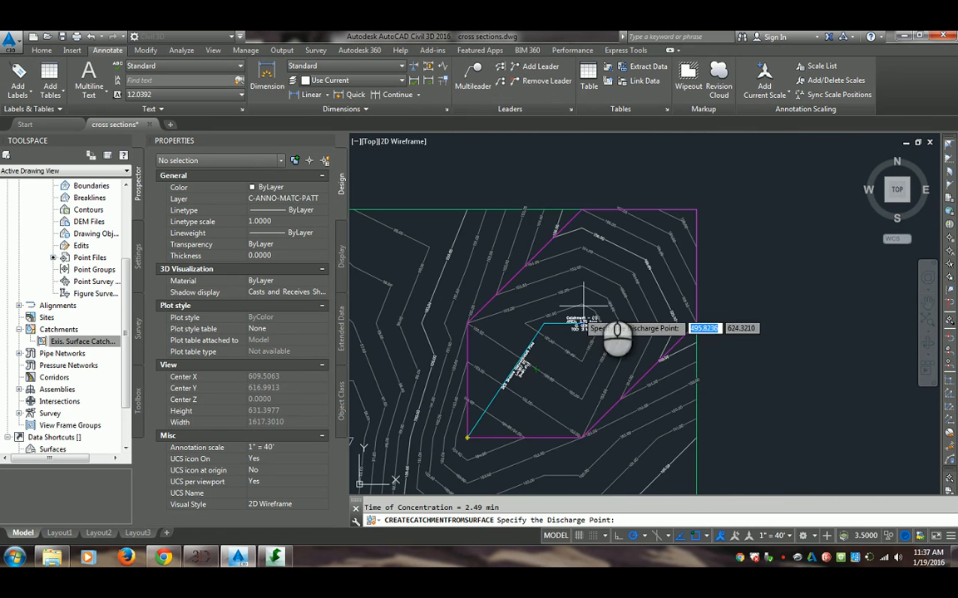
{"action": "scroll", "coordinate": [528, 379], "scroll_direction": "up", "scroll_amount": 2}
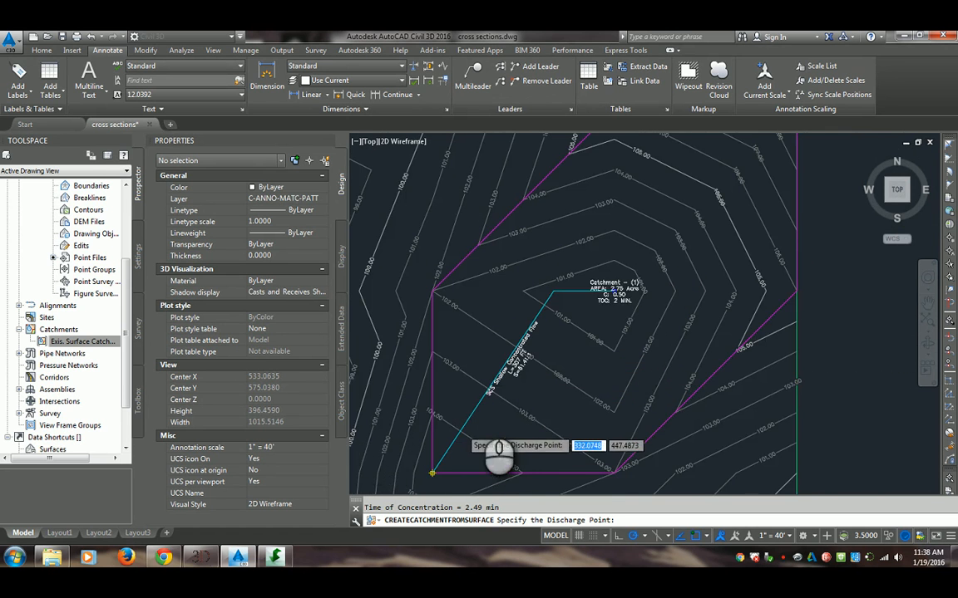
{"action": "scroll", "coordinate": [462, 432], "scroll_direction": "up", "scroll_amount": 2}
{"action": "mouse_move", "coordinate": [557, 354]}
{"action": "middle_mouse_down"}
{"action": "mouse_move", "coordinate": [528, 399]}
{"action": "mouse_move", "coordinate": [515, 399]}
{"action": "middle_mouse_up"}
{"action": "scroll", "coordinate": [505, 388], "scroll_direction": "up", "scroll_amount": 2}
{"action": "middle_click_drag", "start_coordinate": [504, 389], "coordinate": [558, 267]}
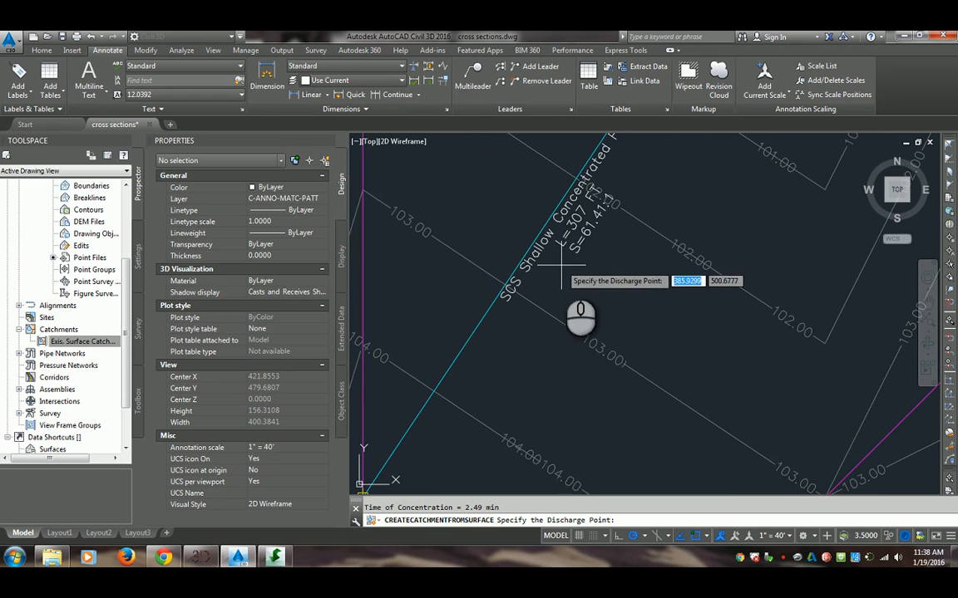
{"action": "scroll", "coordinate": [562, 275], "scroll_direction": "down", "scroll_amount": 5}
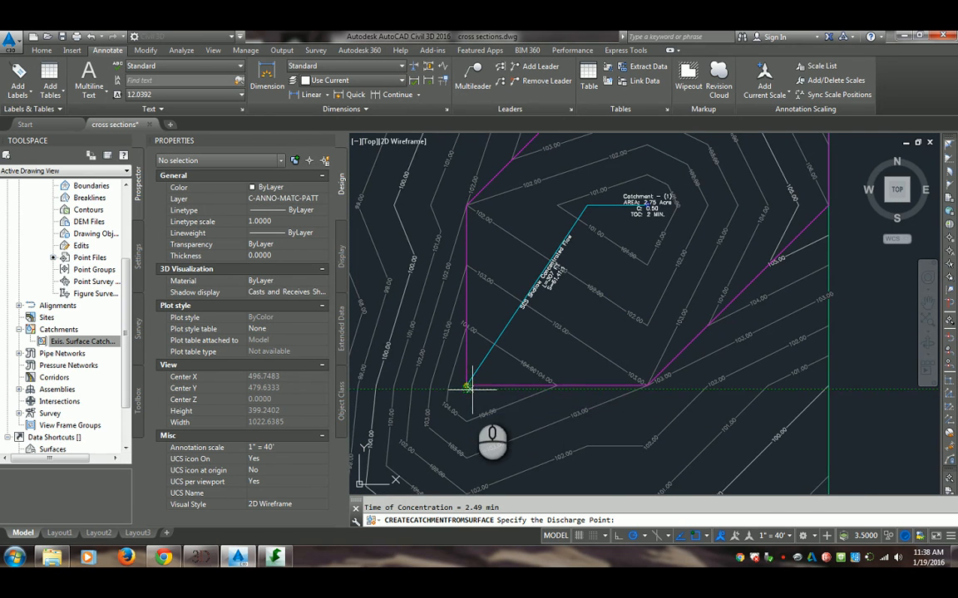
{"action": "scroll", "coordinate": [471, 388], "scroll_direction": "up", "scroll_amount": 5}
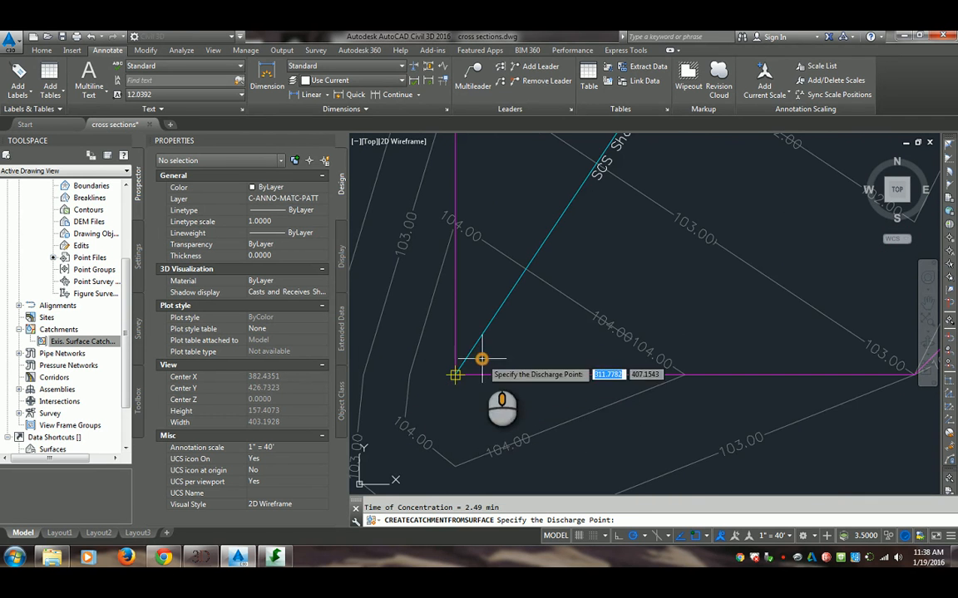
{"action": "scroll", "coordinate": [456, 404], "scroll_direction": "down", "scroll_amount": 5}
{"action": "mouse_move", "coordinate": [482, 359]}
{"action": "middle_mouse_down"}
{"action": "mouse_move", "coordinate": [456, 405]}
{"action": "mouse_move", "coordinate": [515, 343]}
{"action": "middle_mouse_up"}
{"action": "scroll", "coordinate": [456, 405], "scroll_direction": "up", "scroll_amount": 2}
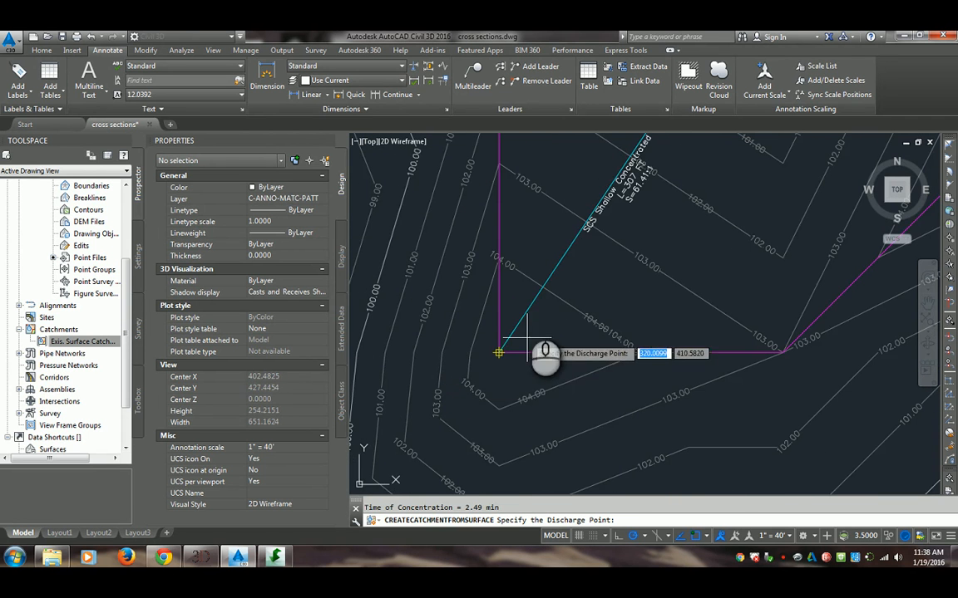
{"action": "scroll", "coordinate": [622, 279], "scroll_direction": "down", "scroll_amount": 5}
{"action": "middle_click_drag", "start_coordinate": [681, 213], "coordinate": [614, 291]}
{"action": "scroll", "coordinate": [616, 292], "scroll_direction": "up", "scroll_amount": 5}
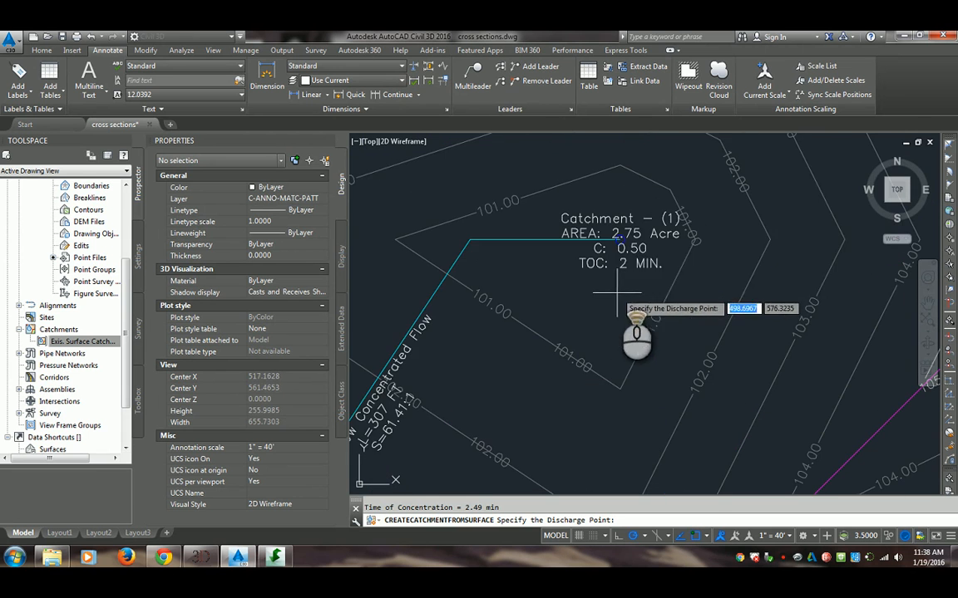
{"action": "scroll", "coordinate": [634, 279], "scroll_direction": "down", "scroll_amount": 3}
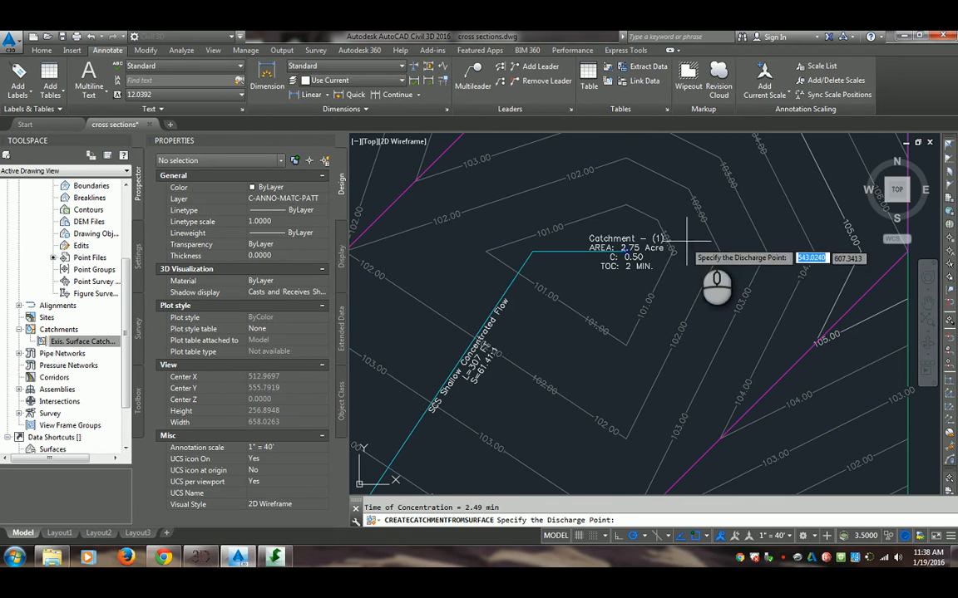
{"action": "scroll", "coordinate": [689, 241], "scroll_direction": "down", "scroll_amount": 4}
{"action": "middle_click_drag", "start_coordinate": [581, 312], "coordinate": [561, 277]}
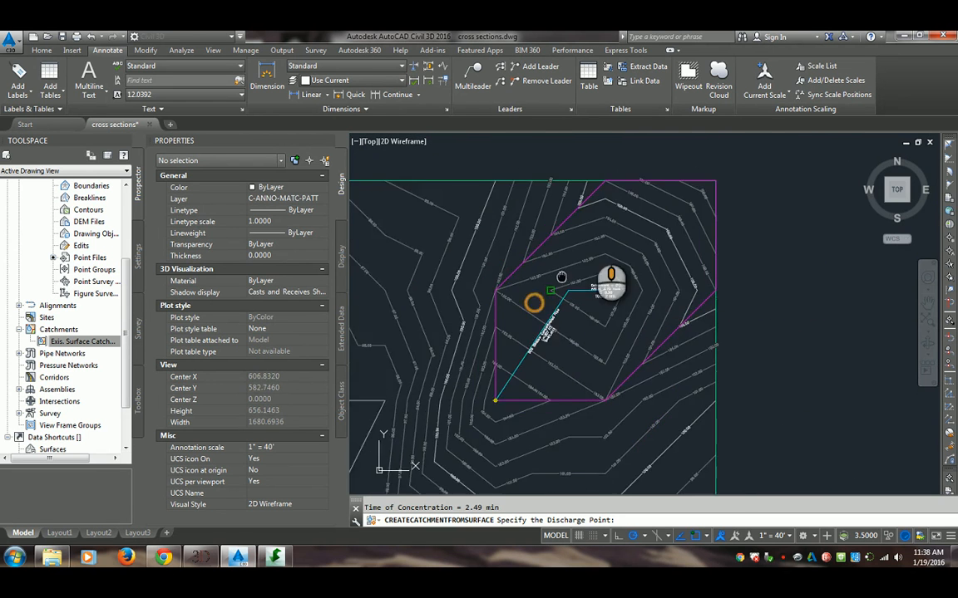
Try to create a catchment with the Name Area and Properties label style, discharging near the 102.00 contour south of the first catchment
{"action": "scroll", "coordinate": [498, 246], "scroll_direction": "up", "scroll_amount": 4}
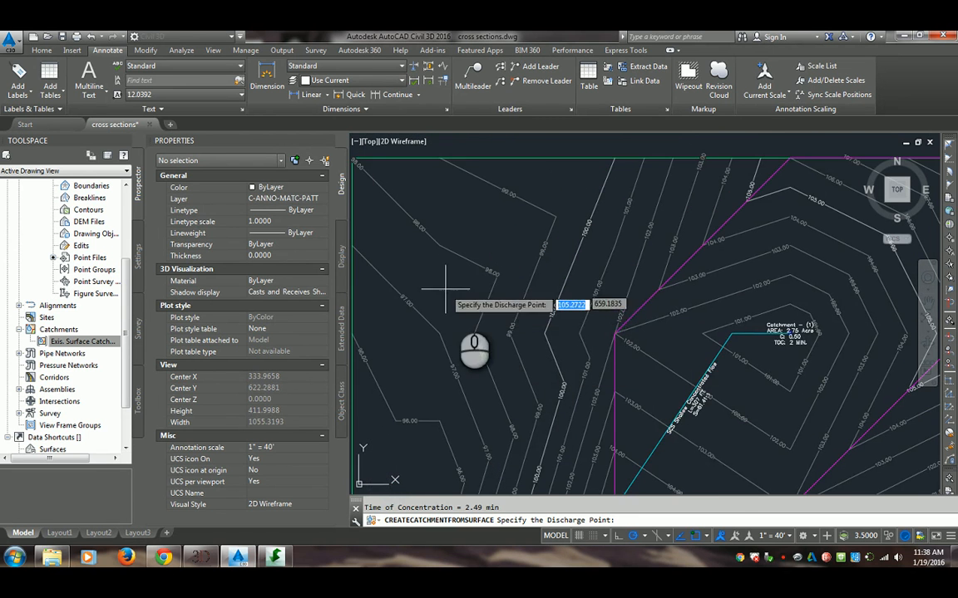
{"action": "scroll", "coordinate": [513, 332], "scroll_direction": "down", "scroll_amount": 4}
{"action": "scroll", "coordinate": [496, 274], "scroll_direction": "up", "scroll_amount": 4}
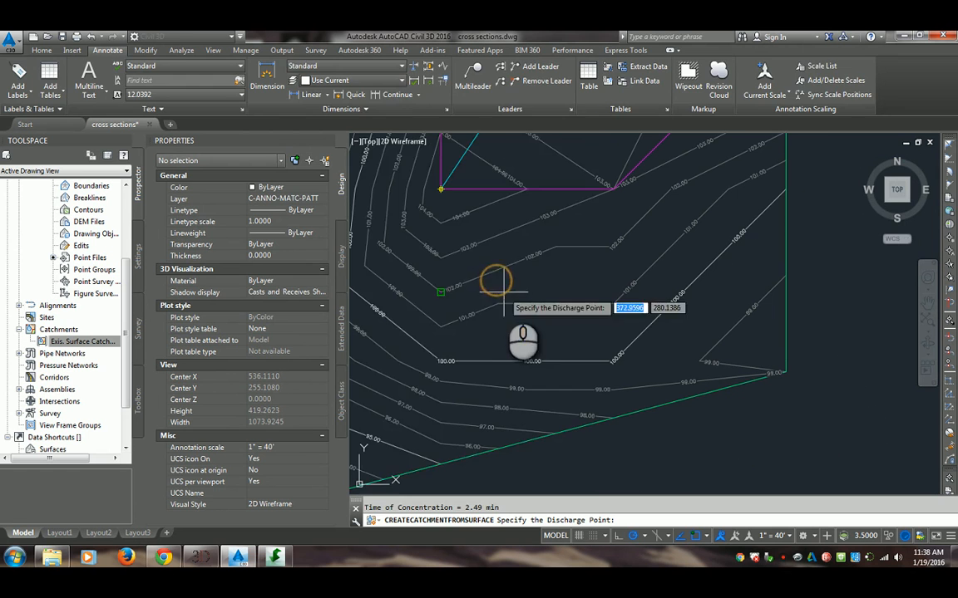
{"action": "left_click", "coordinate": [503, 292]}
{"action": "left_click", "coordinate": [423, 398]}
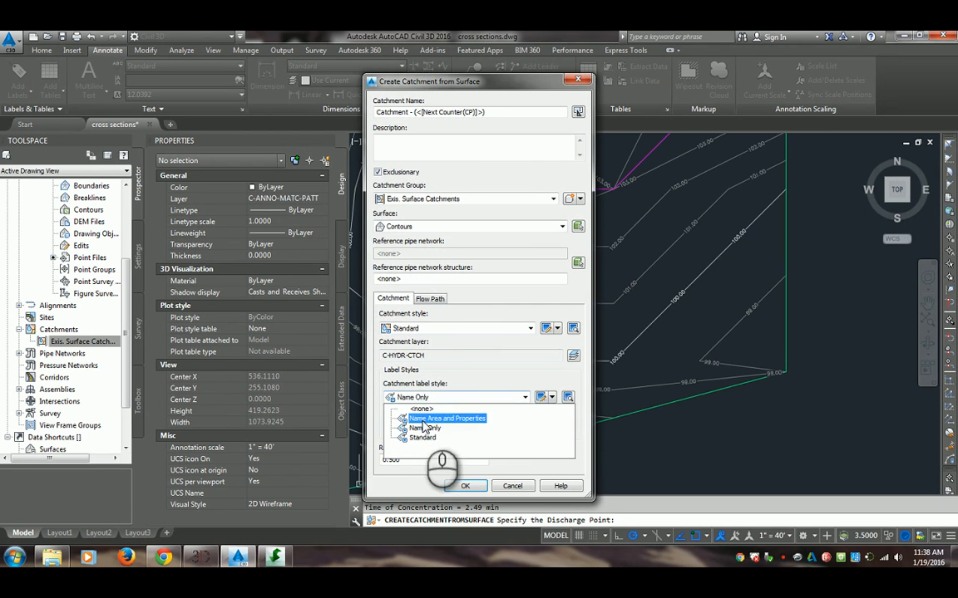
{"action": "left_click", "coordinate": [426, 419]}
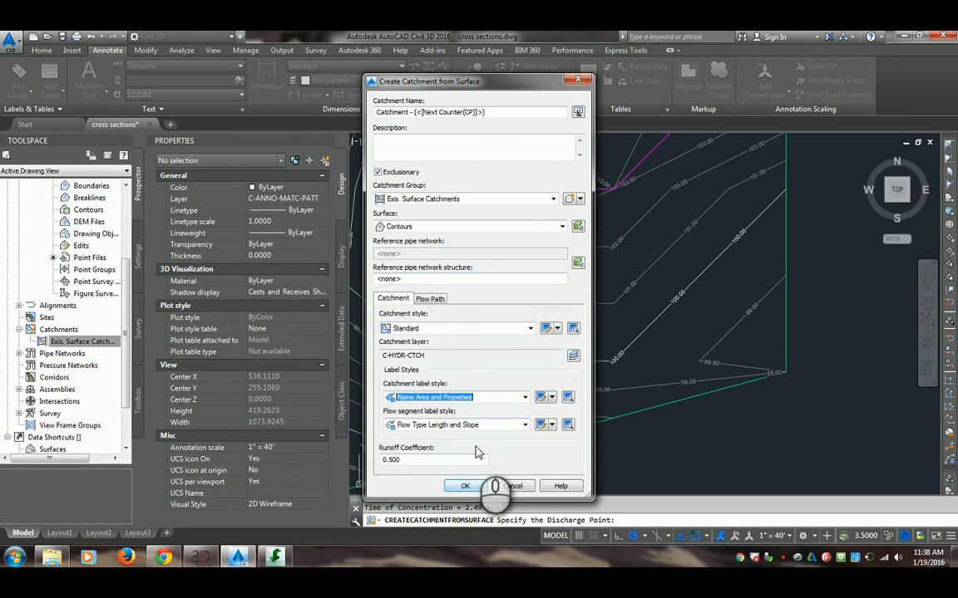
{"action": "left_click", "coordinate": [576, 112]}
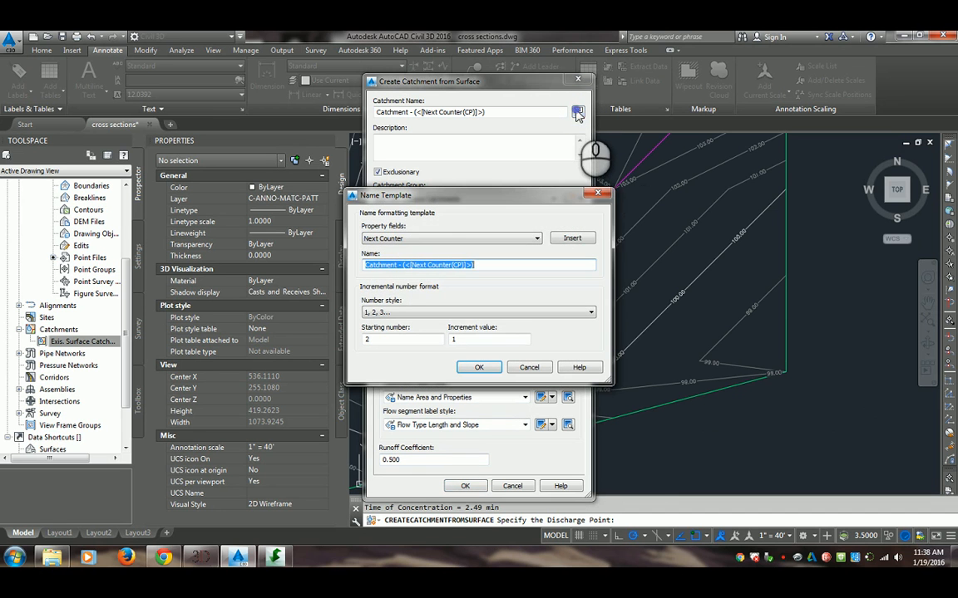
{"action": "left_click", "coordinate": [605, 194]}
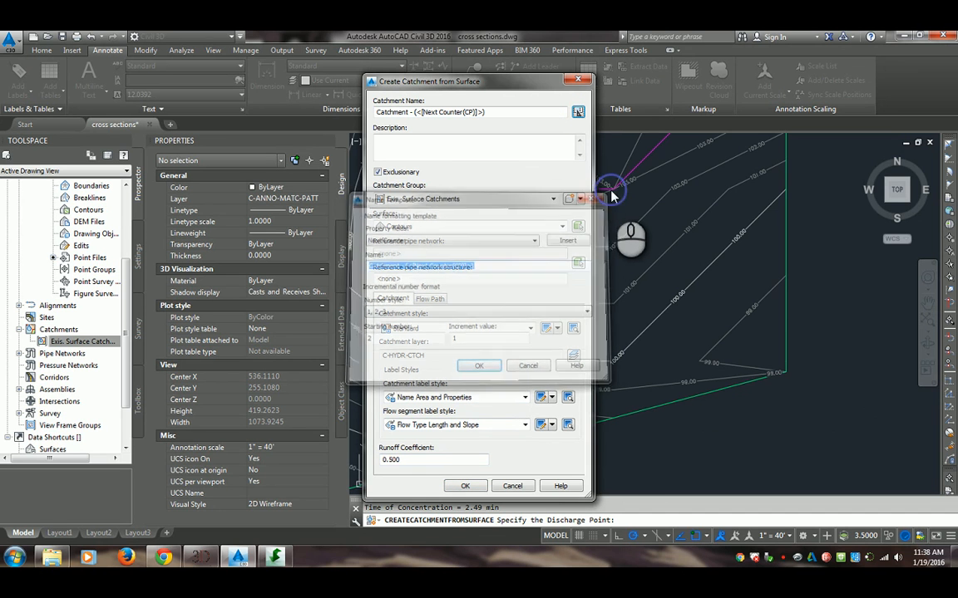
{"action": "left_click", "coordinate": [455, 488]}
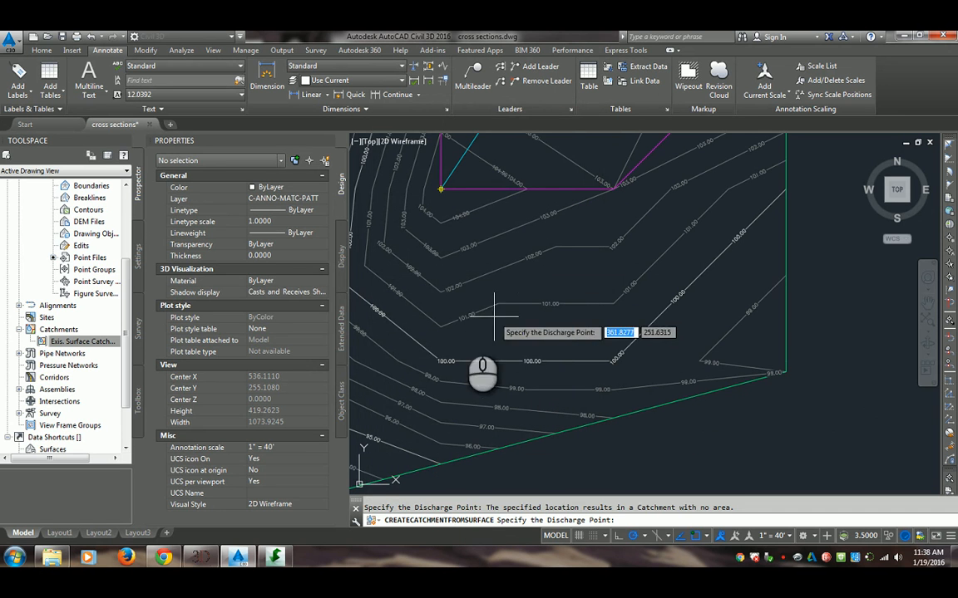
Create a catchment with the Name Area and Properties label style, placing its discharge point between the 97.00 and 98.00 contours west of the first catchment
{"action": "scroll", "coordinate": [513, 331], "scroll_direction": "down", "scroll_amount": 5}
{"action": "scroll", "coordinate": [527, 361], "scroll_direction": "up", "scroll_amount": 2}
{"action": "scroll", "coordinate": [527, 361], "scroll_direction": "down", "scroll_amount": 3}
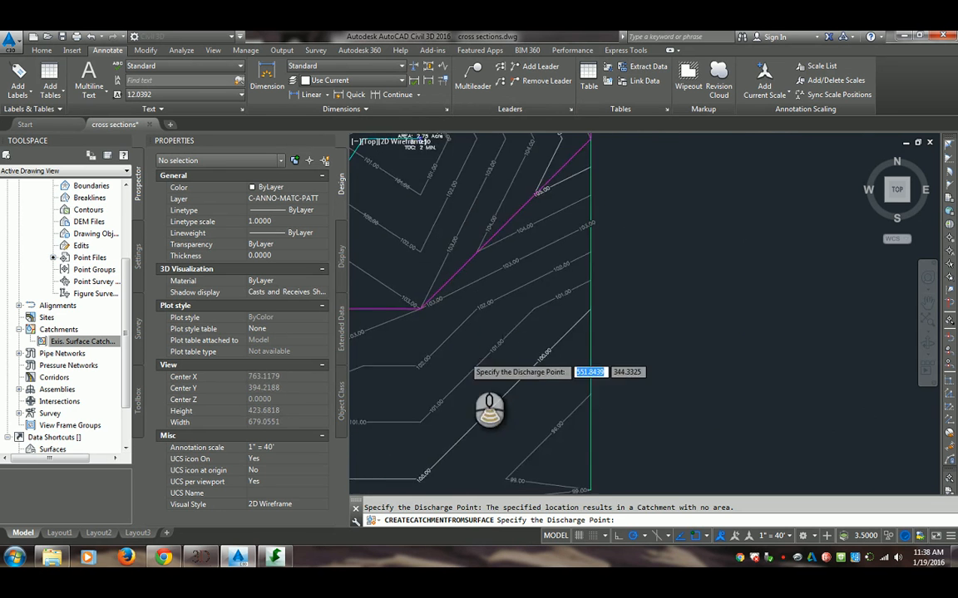
{"action": "scroll", "coordinate": [514, 279], "scroll_direction": "up", "scroll_amount": 8}
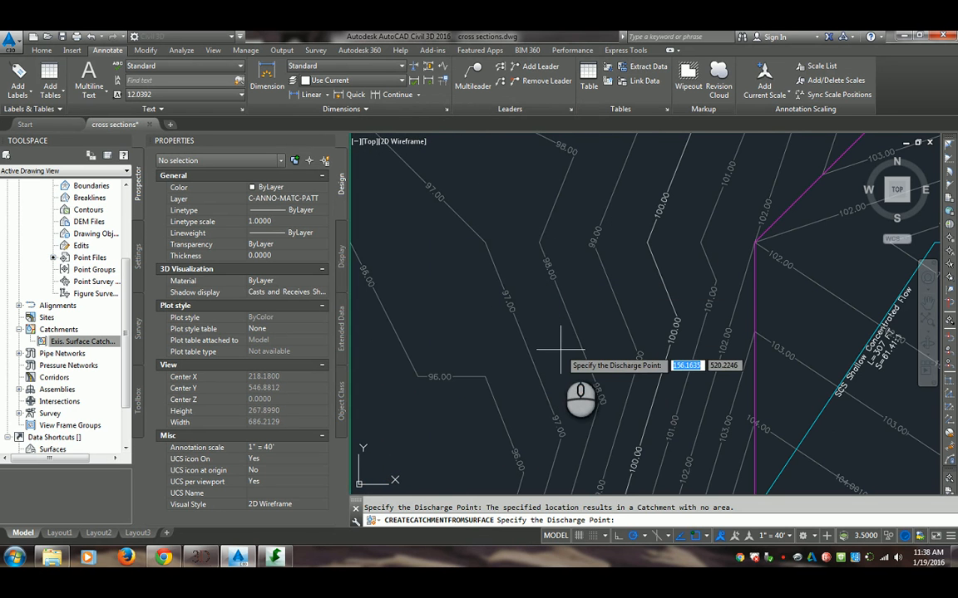
{"action": "left_click", "coordinate": [555, 336]}
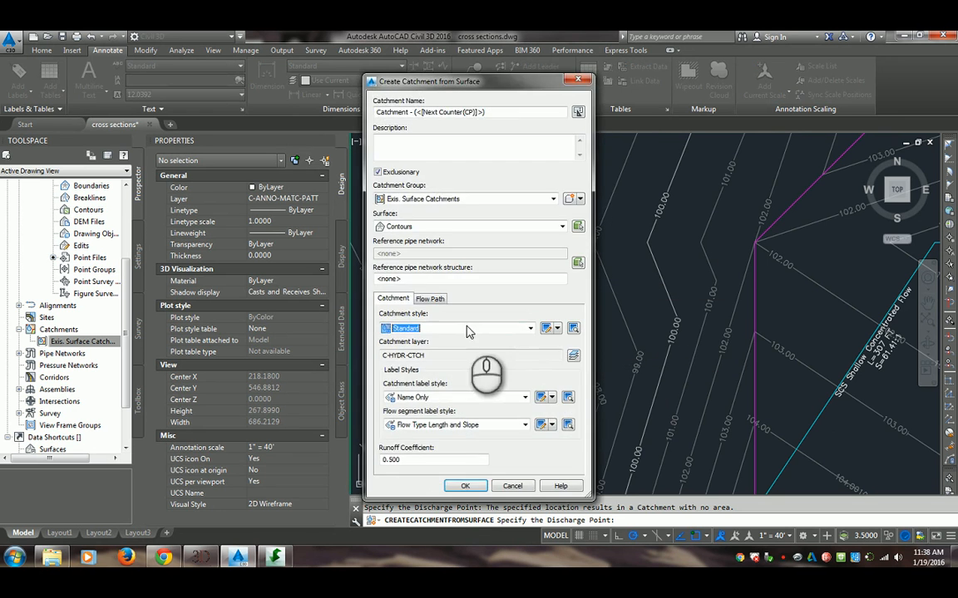
{"action": "left_click", "coordinate": [441, 397]}
{"action": "left_click", "coordinate": [446, 422]}
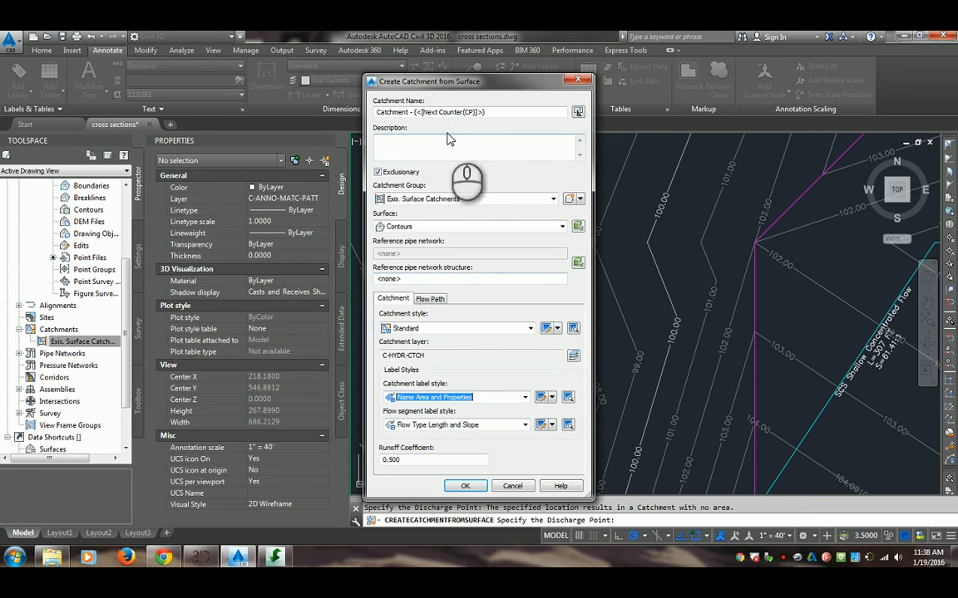
{"action": "left_click_drag", "start_coordinate": [503, 112], "coordinate": [268, 123]}
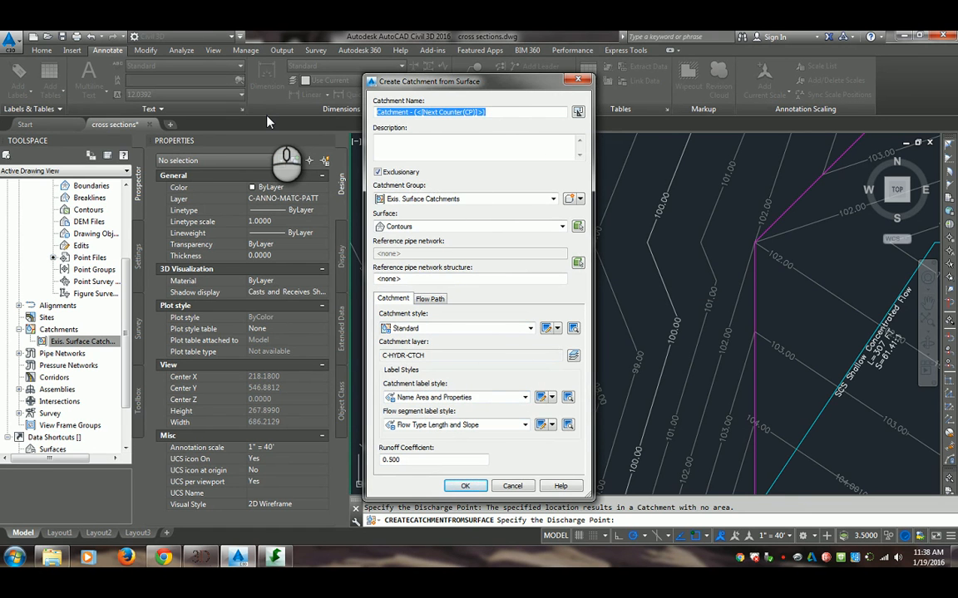
{"action": "left_click", "coordinate": [454, 484]}
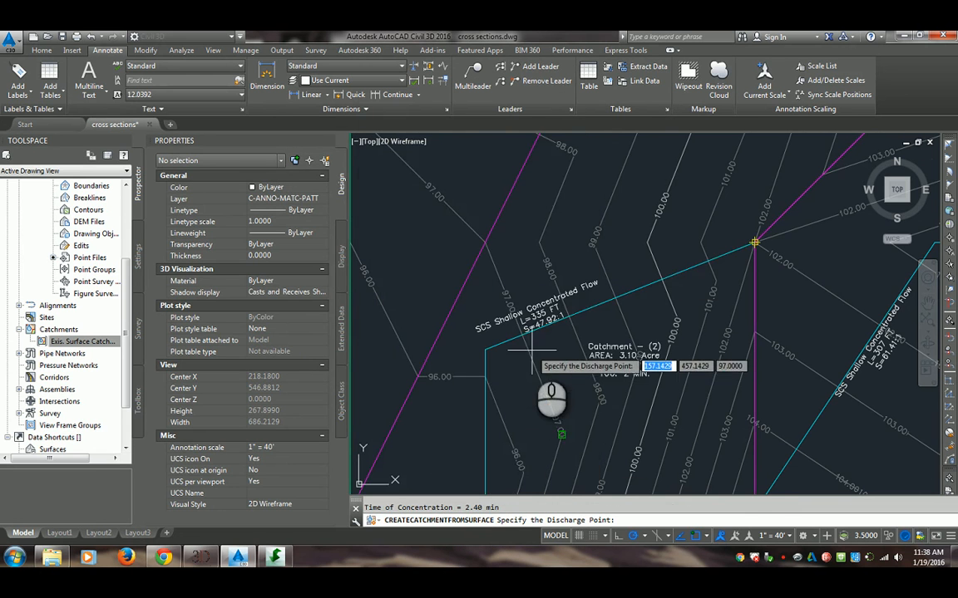
Examine the western catchment's boundary, flow path and labels against the contours and the adjoining first catchment
{"action": "scroll", "coordinate": [549, 390], "scroll_direction": "down", "scroll_amount": 4}
{"action": "scroll", "coordinate": [537, 383], "scroll_direction": "down", "scroll_amount": 3}
{"action": "scroll", "coordinate": [522, 440], "scroll_direction": "up", "scroll_amount": 5}
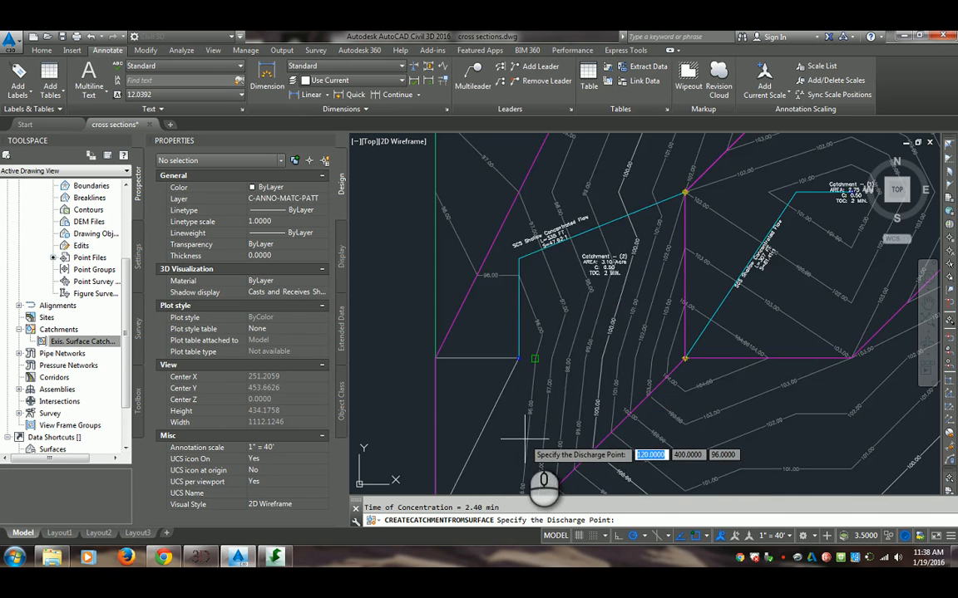
{"action": "scroll", "coordinate": [525, 440], "scroll_direction": "down", "scroll_amount": 3}
{"action": "scroll", "coordinate": [528, 420], "scroll_direction": "up", "scroll_amount": 4}
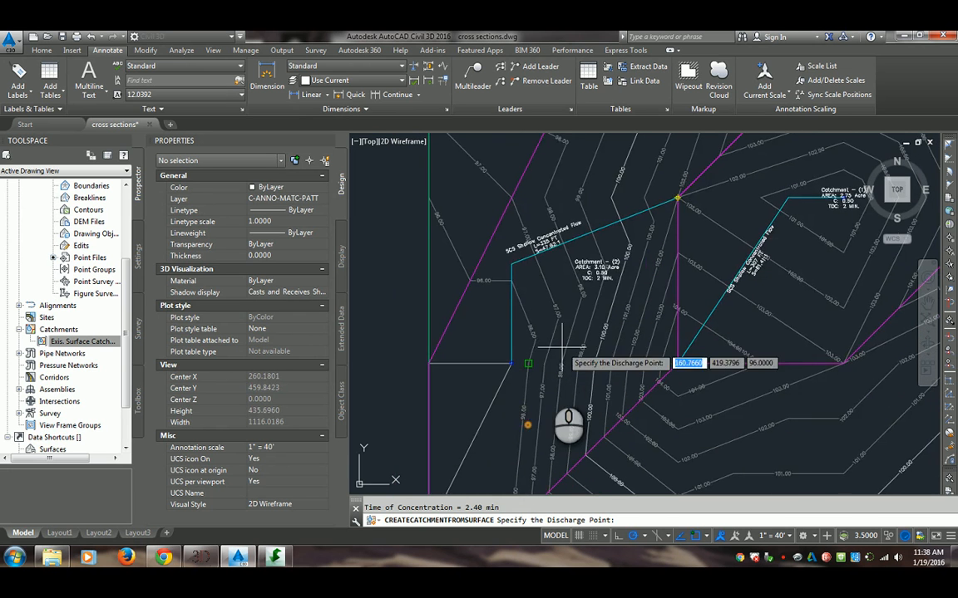
{"action": "scroll", "coordinate": [558, 391], "scroll_direction": "down", "scroll_amount": 2}
{"action": "scroll", "coordinate": [544, 391], "scroll_direction": "up", "scroll_amount": 3}
{"action": "scroll", "coordinate": [542, 390], "scroll_direction": "down", "scroll_amount": 3}
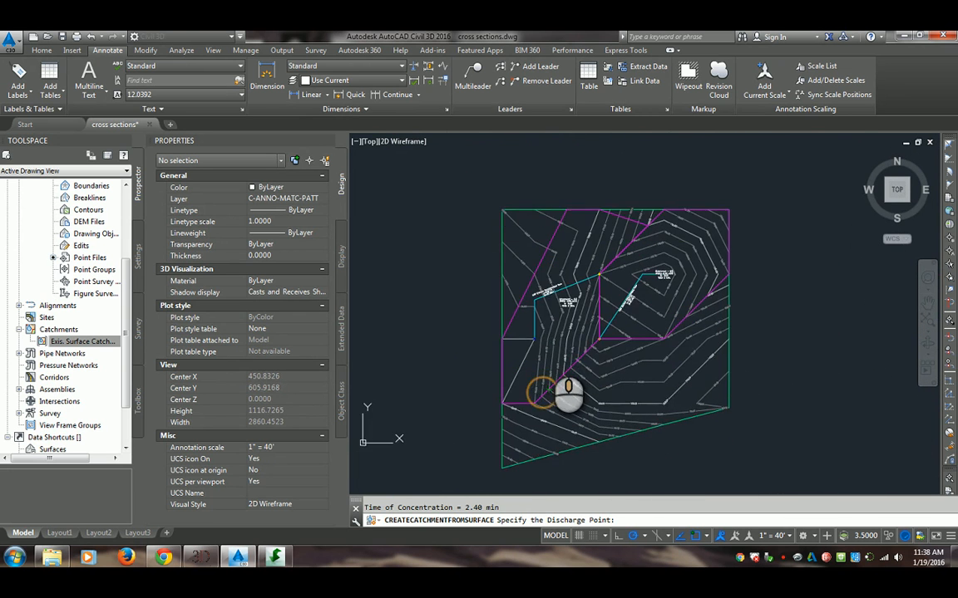
{"action": "scroll", "coordinate": [549, 366], "scroll_direction": "up", "scroll_amount": 3}
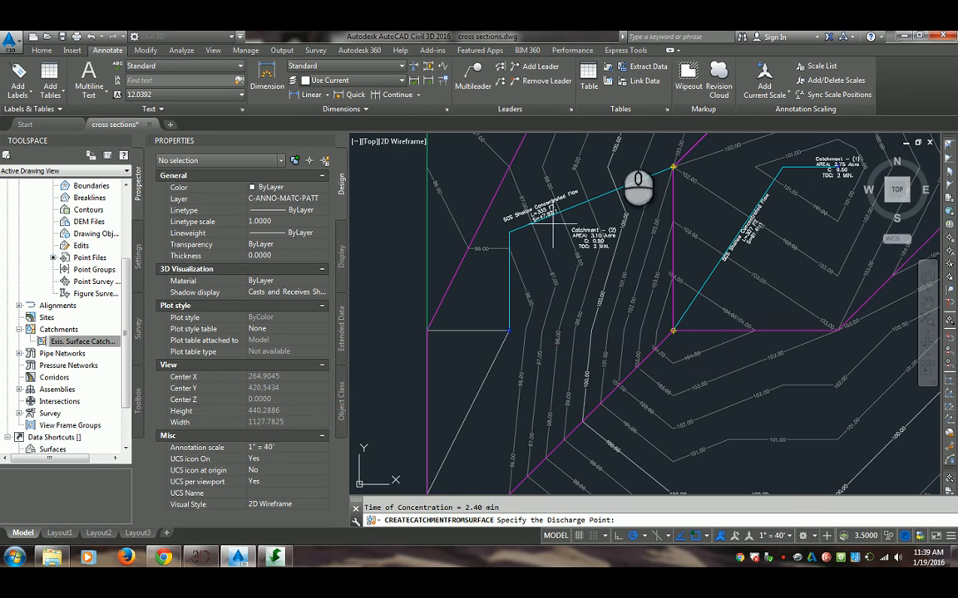
{"action": "middle_click_drag", "start_coordinate": [665, 252], "coordinate": [594, 327]}
{"action": "scroll", "coordinate": [615, 241], "scroll_direction": "up", "scroll_amount": 1}
{"action": "scroll", "coordinate": [566, 244], "scroll_direction": "down", "scroll_amount": 3}
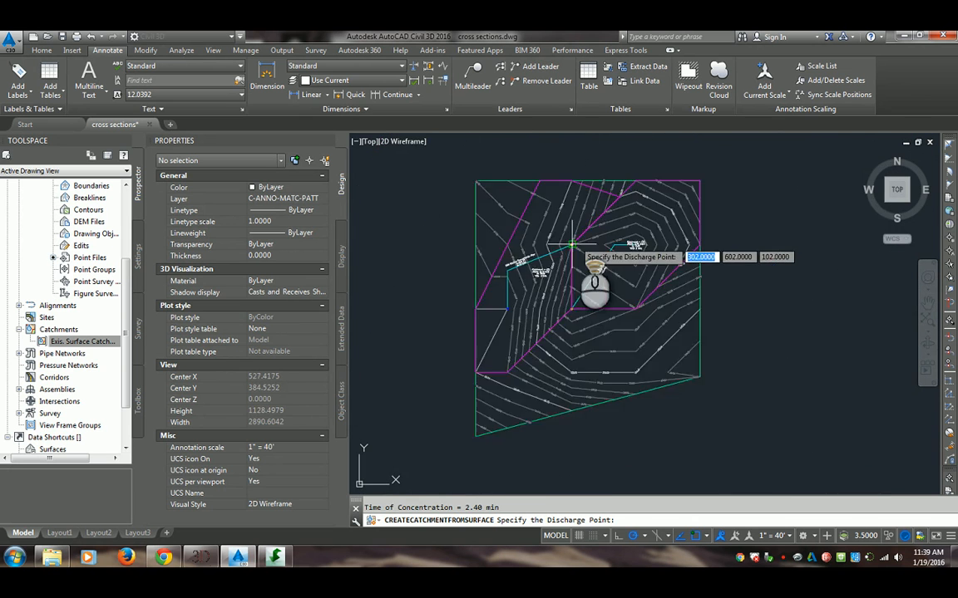
{"action": "scroll", "coordinate": [572, 245], "scroll_direction": "up", "scroll_amount": 4}
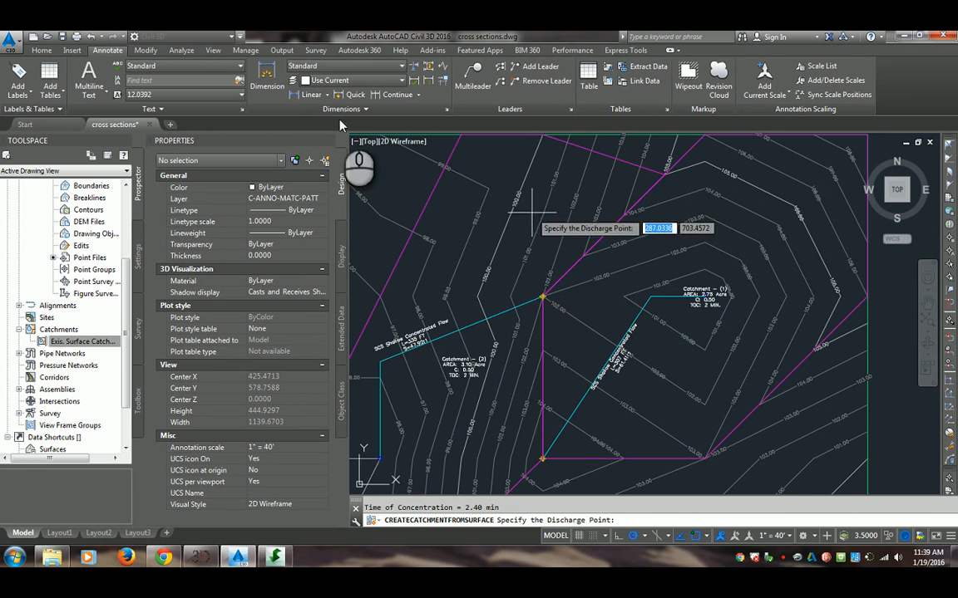
Turn off object snap and try to create a Name Area and Properties labelled catchment discharging beside the diagonal 100.00 contour in the southeast
{"action": "mouse_move", "coordinate": [499, 200]}
{"action": "middle_mouse_down"}
{"action": "mouse_move", "coordinate": [589, 257]}
{"action": "mouse_move", "coordinate": [549, 234]}
{"action": "middle_mouse_up"}
{"action": "scroll", "coordinate": [537, 286], "scroll_direction": "down", "scroll_amount": 2}
{"action": "mouse_move", "coordinate": [599, 349]}
{"action": "middle_mouse_down"}
{"action": "mouse_move", "coordinate": [535, 218]}
{"action": "mouse_move", "coordinate": [558, 331]}
{"action": "middle_mouse_up"}
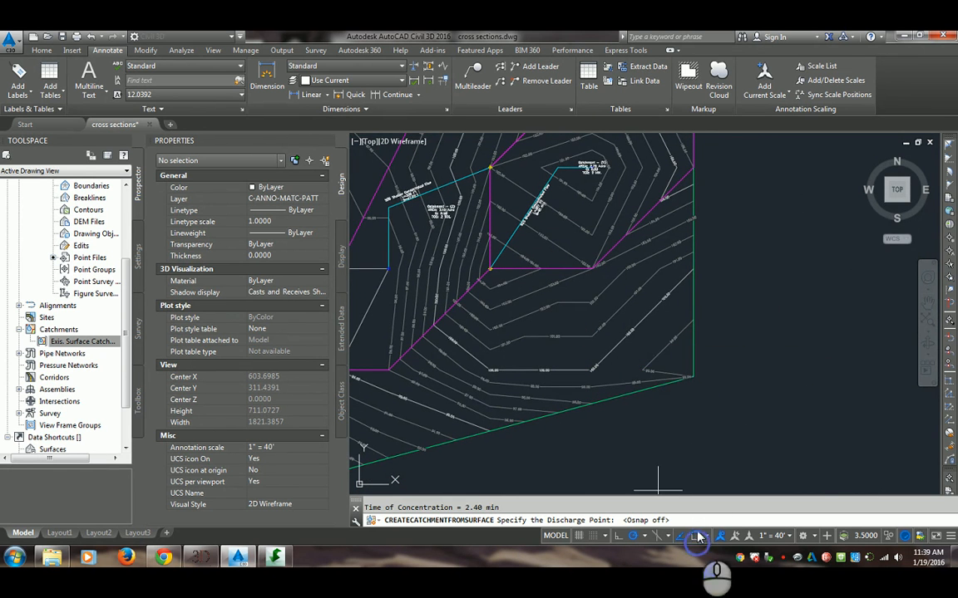
{"action": "left_click", "coordinate": [633, 325]}
{"action": "left_click", "coordinate": [459, 397]}
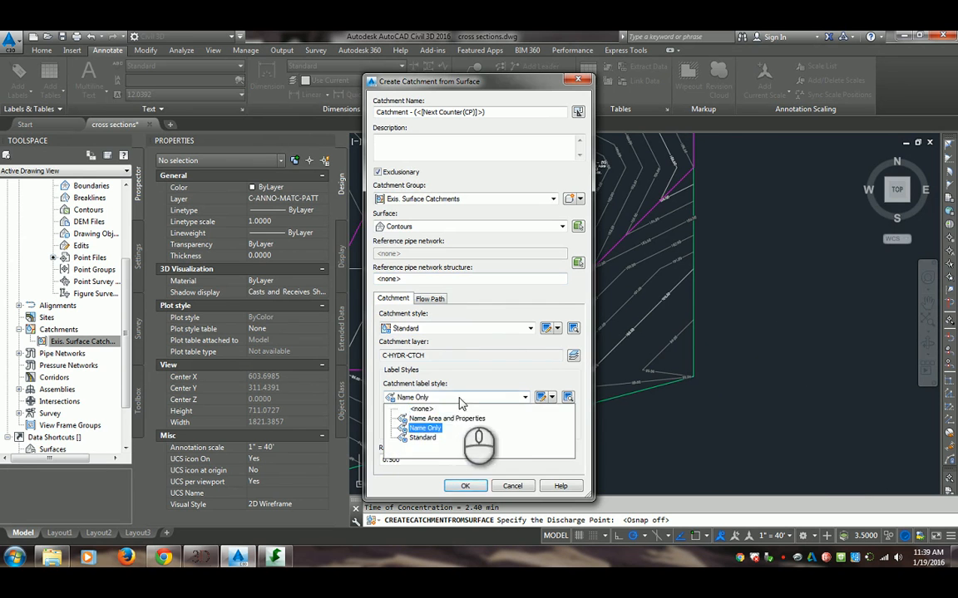
{"action": "left_click", "coordinate": [434, 419]}
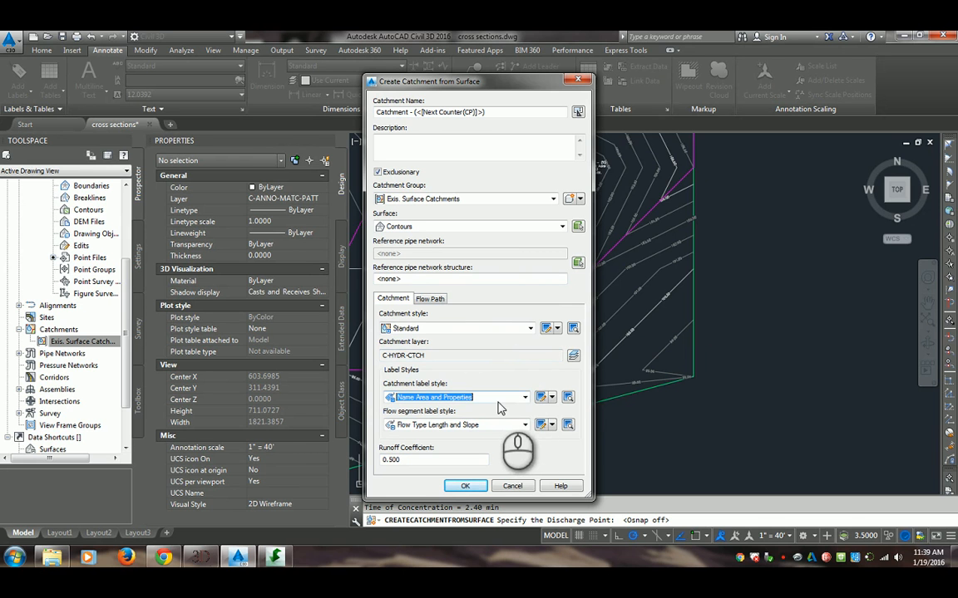
{"action": "left_click", "coordinate": [467, 488]}
Try two more discharge points on the southeast slope, using the Name Area and Properties catchment label style for each
{"action": "scroll", "coordinate": [634, 329], "scroll_direction": "up", "scroll_amount": 4}
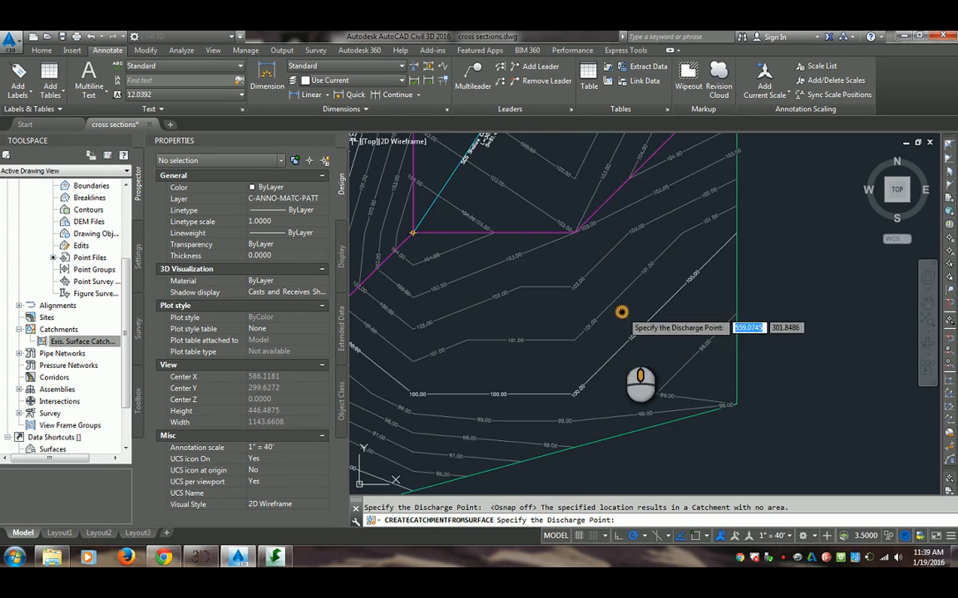
{"action": "left_click", "coordinate": [634, 330]}
{"action": "left_click", "coordinate": [498, 397]}
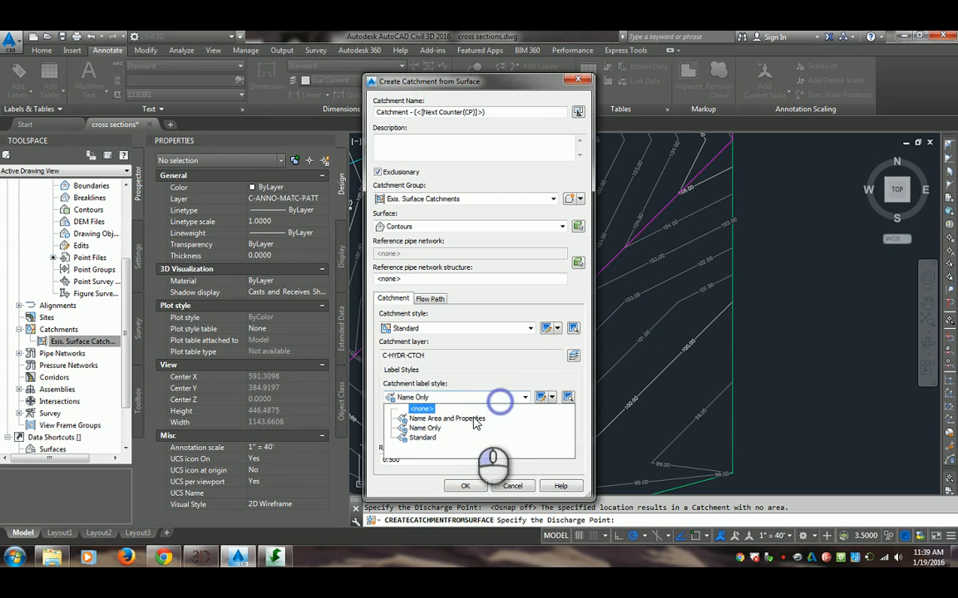
{"action": "left_click", "coordinate": [466, 420]}
{"action": "left_click", "coordinate": [465, 487]}
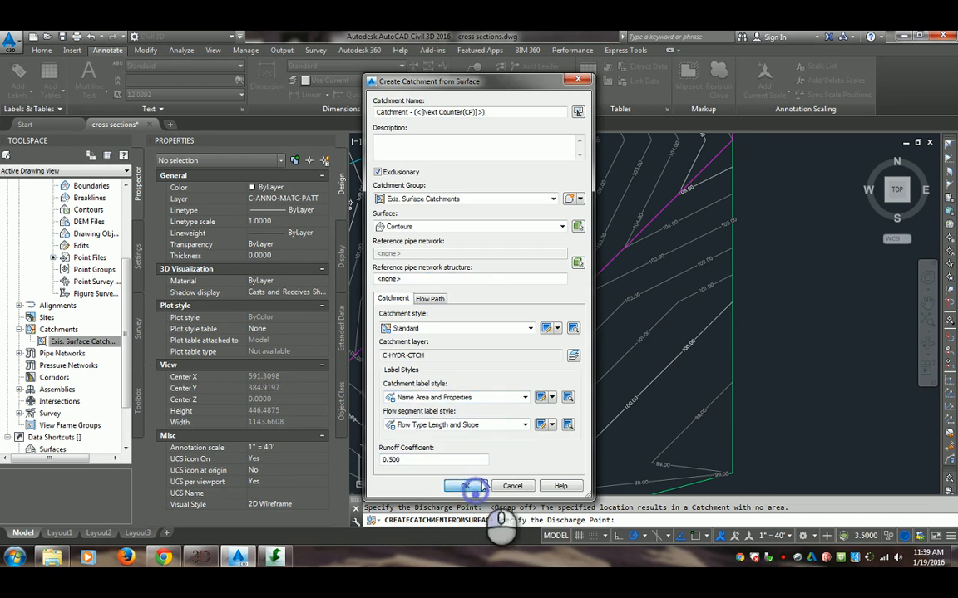
{"action": "left_click", "coordinate": [669, 233]}
{"action": "left_click", "coordinate": [499, 397]}
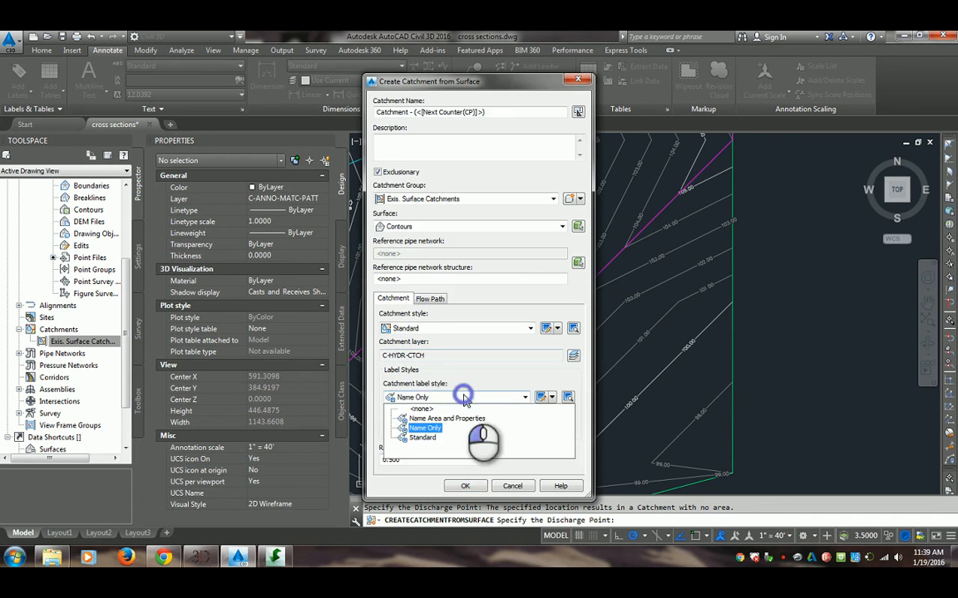
{"action": "left_click", "coordinate": [461, 416]}
{"action": "left_click", "coordinate": [465, 486]}
Create a catchment with the Name Area and Properties label style, placing its discharge point just outside the 100.00 contour's southeast bend
{"action": "scroll", "coordinate": [548, 418], "scroll_direction": "up", "scroll_amount": 2}
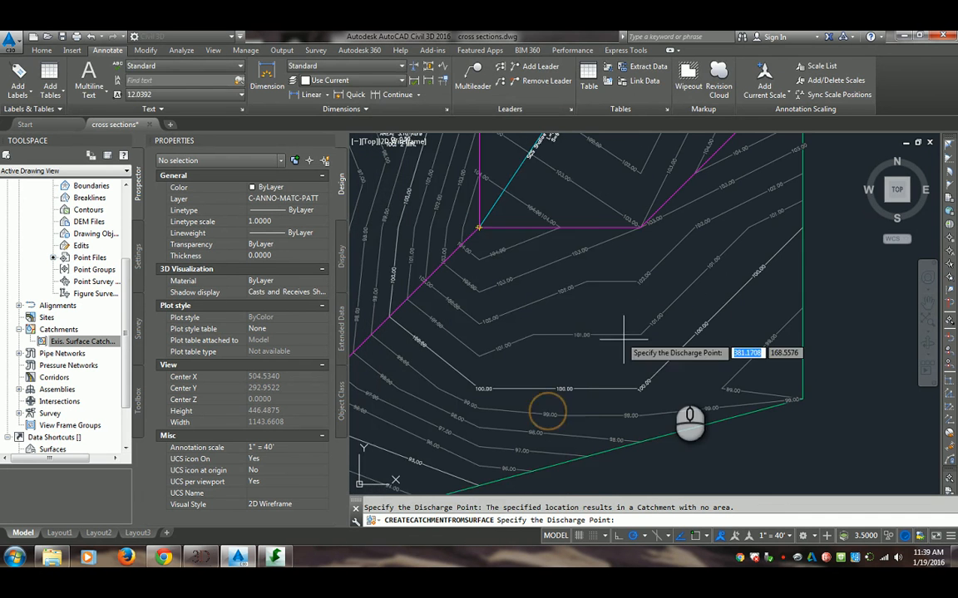
{"action": "left_click", "coordinate": [669, 374]}
{"action": "left_click", "coordinate": [475, 391]}
{"action": "left_click", "coordinate": [465, 412]}
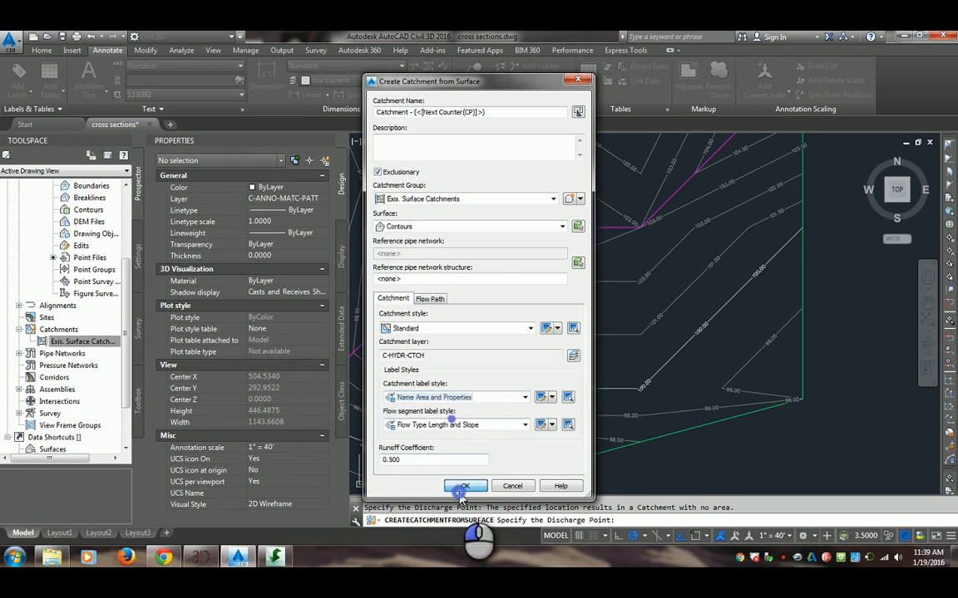
{"action": "left_click", "coordinate": [466, 545]}
Examine the southeast catchment's boundary, flow path and labels, and the remaining surface area around the three catchments
{"action": "middle_click_drag", "start_coordinate": [487, 400], "coordinate": [569, 347]}
{"action": "middle_click_drag", "start_coordinate": [670, 337], "coordinate": [579, 375]}
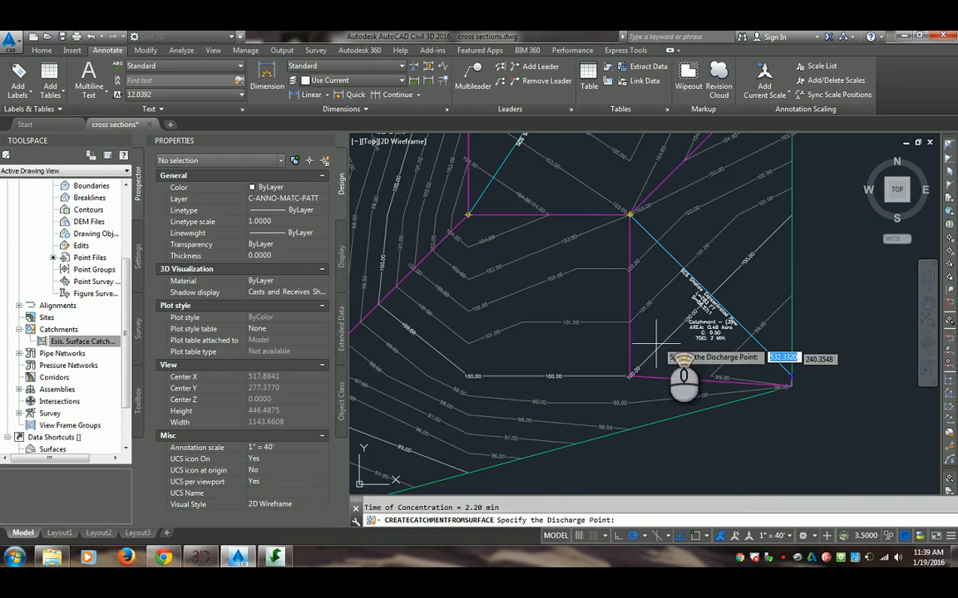
{"action": "scroll", "coordinate": [665, 337], "scroll_direction": "up", "scroll_amount": 3}
{"action": "mouse_move", "coordinate": [724, 330]}
{"action": "middle_mouse_down"}
{"action": "mouse_move", "coordinate": [621, 381]}
{"action": "mouse_move", "coordinate": [598, 381]}
{"action": "middle_mouse_up"}
{"action": "scroll", "coordinate": [644, 316], "scroll_direction": "up", "scroll_amount": 1}
{"action": "scroll", "coordinate": [630, 293], "scroll_direction": "down", "scroll_amount": 2}
{"action": "middle_click_drag", "start_coordinate": [630, 293], "coordinate": [703, 385]}
{"action": "scroll", "coordinate": [666, 375], "scroll_direction": "down", "scroll_amount": 2}
{"action": "middle_click_drag", "start_coordinate": [650, 359], "coordinate": [566, 292]}
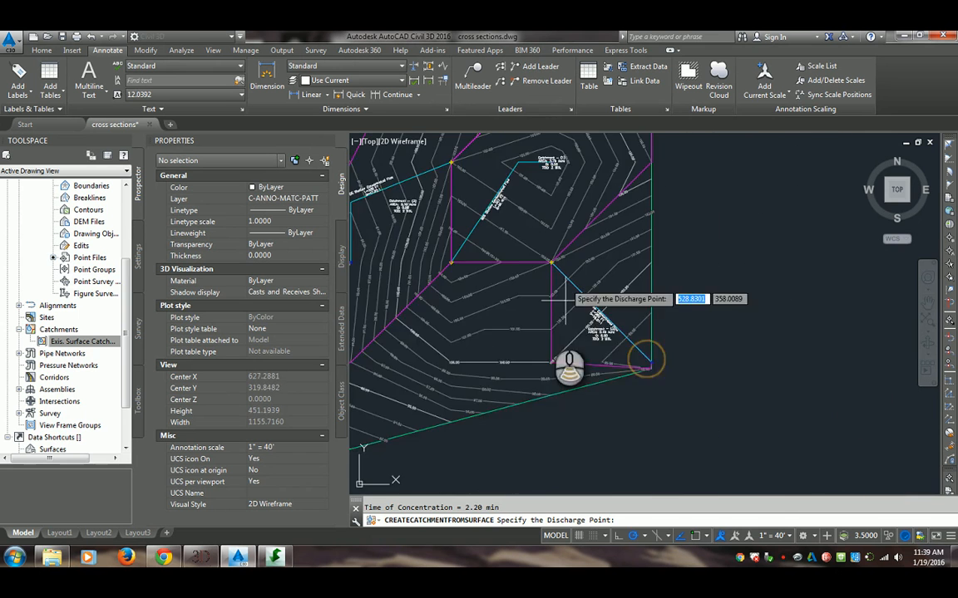
{"action": "mouse_move", "coordinate": [506, 356]}
{"action": "middle_mouse_down"}
{"action": "mouse_move", "coordinate": [621, 296]}
{"action": "mouse_move", "coordinate": [592, 303]}
{"action": "middle_mouse_up"}
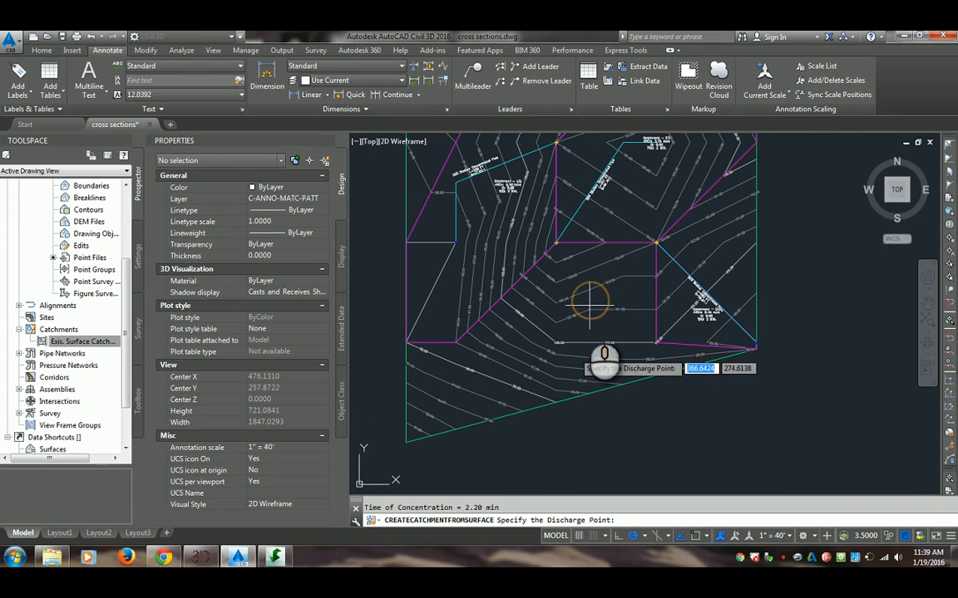
Try to create a flow path from surface for the catchment west of the diagonal boundary, starting at the upper end of its existing flow path
{"action": "left_click", "coordinate": [174, 50]}
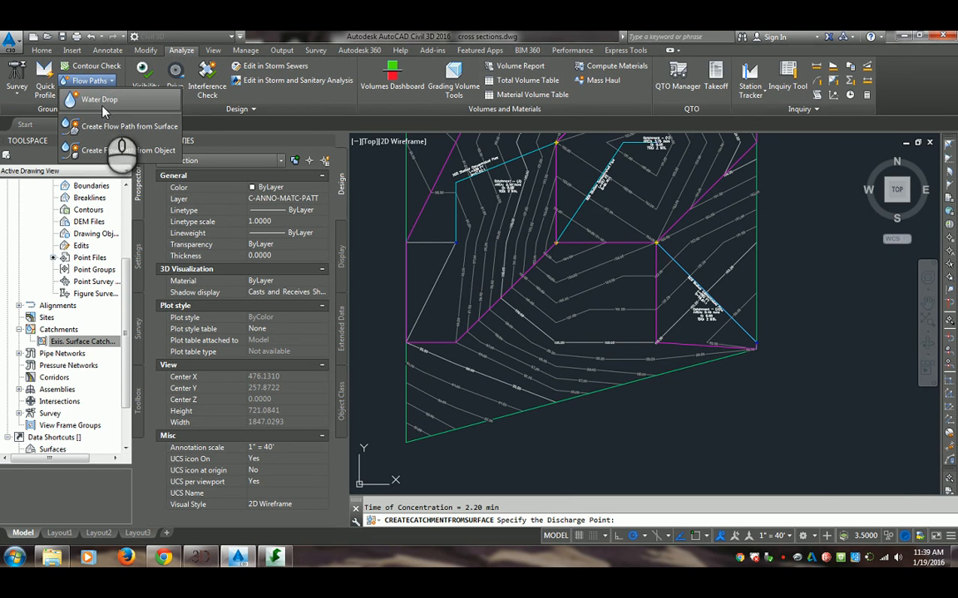
{"action": "left_click", "coordinate": [121, 124]}
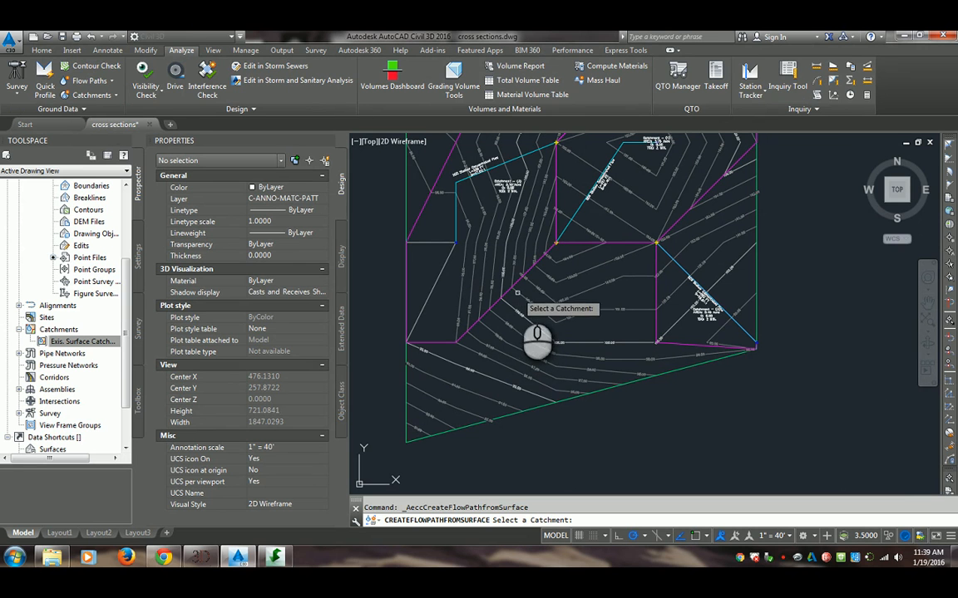
{"action": "left_click", "coordinate": [482, 314]}
{"action": "scroll", "coordinate": [457, 320], "scroll_direction": "up", "scroll_amount": 2}
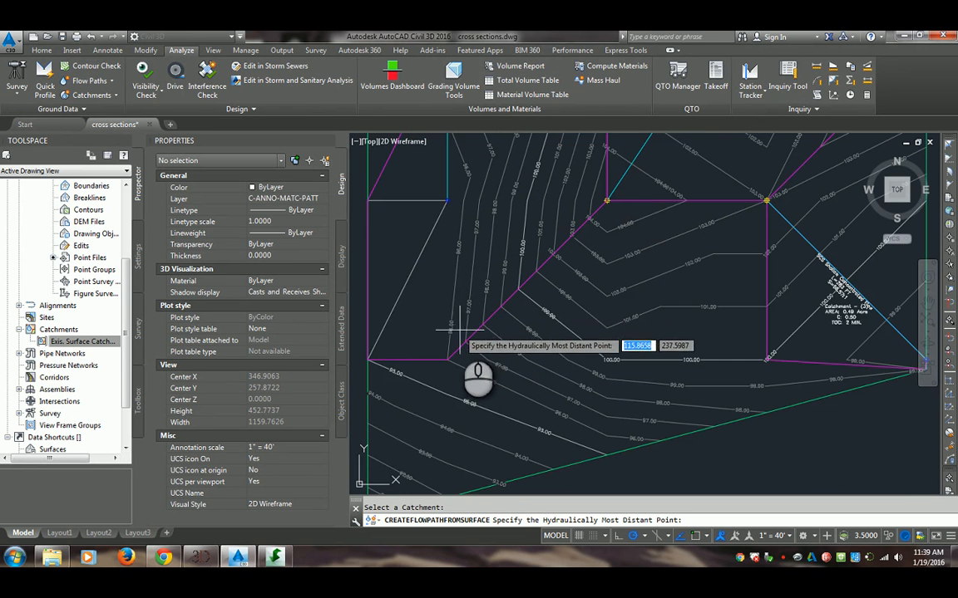
{"action": "middle_click_drag", "start_coordinate": [479, 291], "coordinate": [458, 363]}
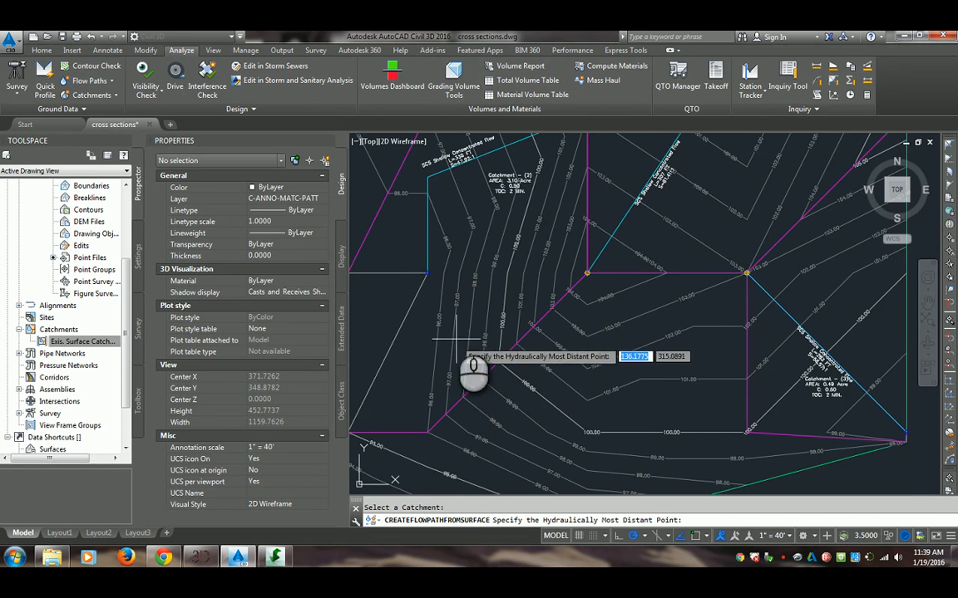
{"action": "middle_click_drag", "start_coordinate": [453, 326], "coordinate": [411, 420]}
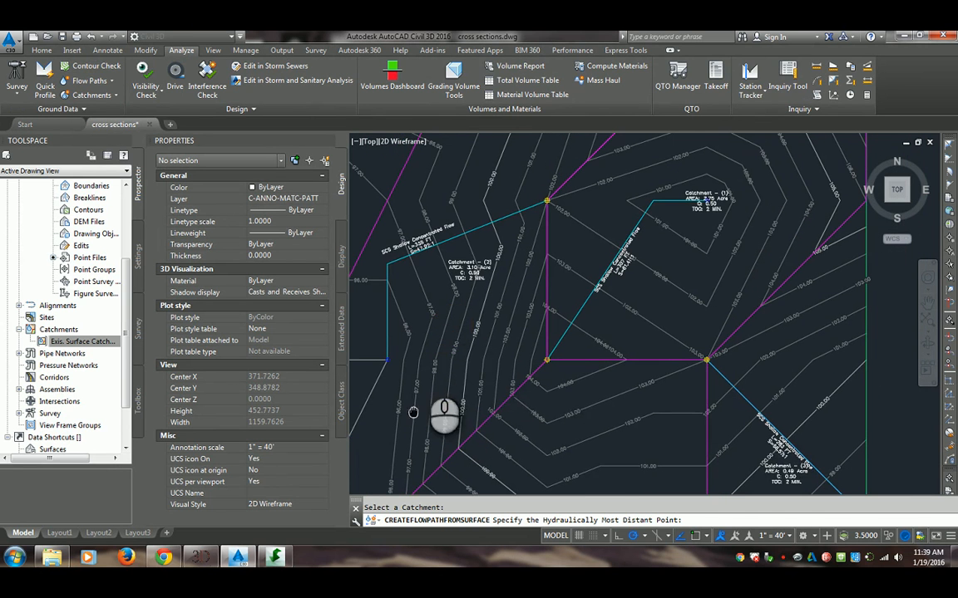
{"action": "left_click", "coordinate": [546, 200]}
{"action": "scroll", "coordinate": [546, 203], "scroll_direction": "down", "scroll_amount": 2}
{"action": "left_click", "coordinate": [540, 204]}
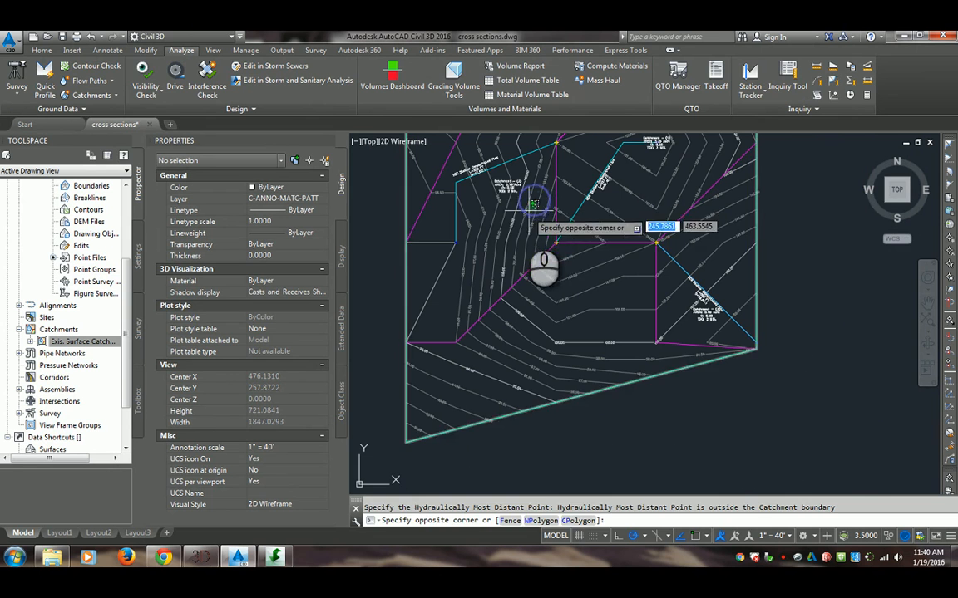
{"action": "left_click", "coordinate": [552, 213]}
Set up Water Drop on the Contours surface with 2D Polyline paths and Basic style markers placed at the start points
{"action": "left_click", "coordinate": [82, 83]}
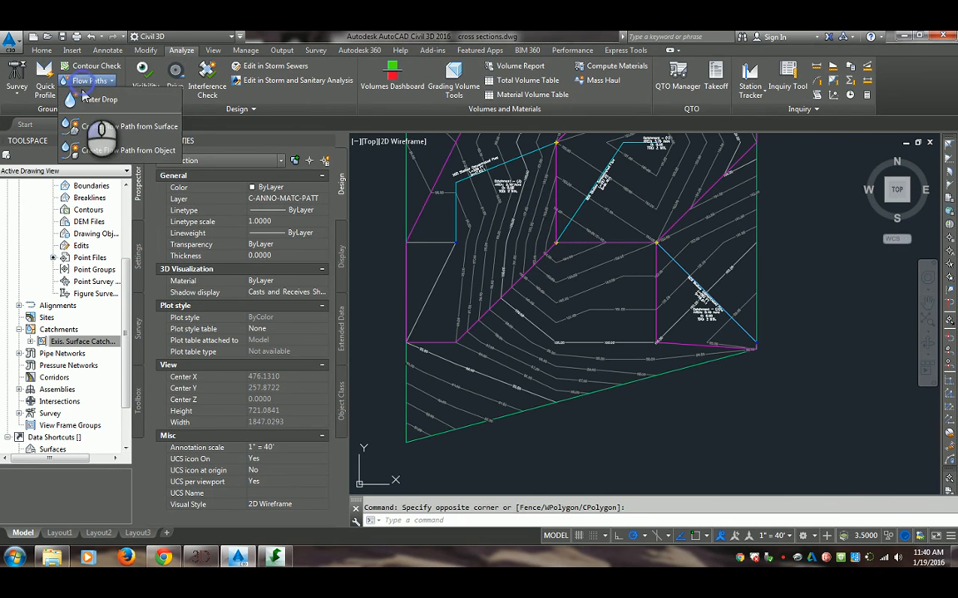
{"action": "left_click", "coordinate": [83, 94]}
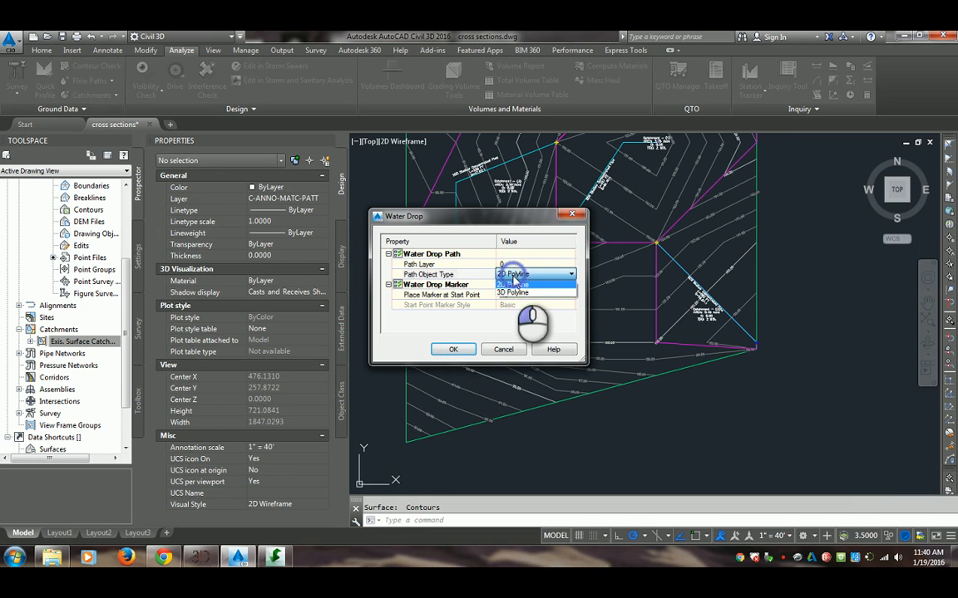
{"action": "left_click", "coordinate": [515, 283]}
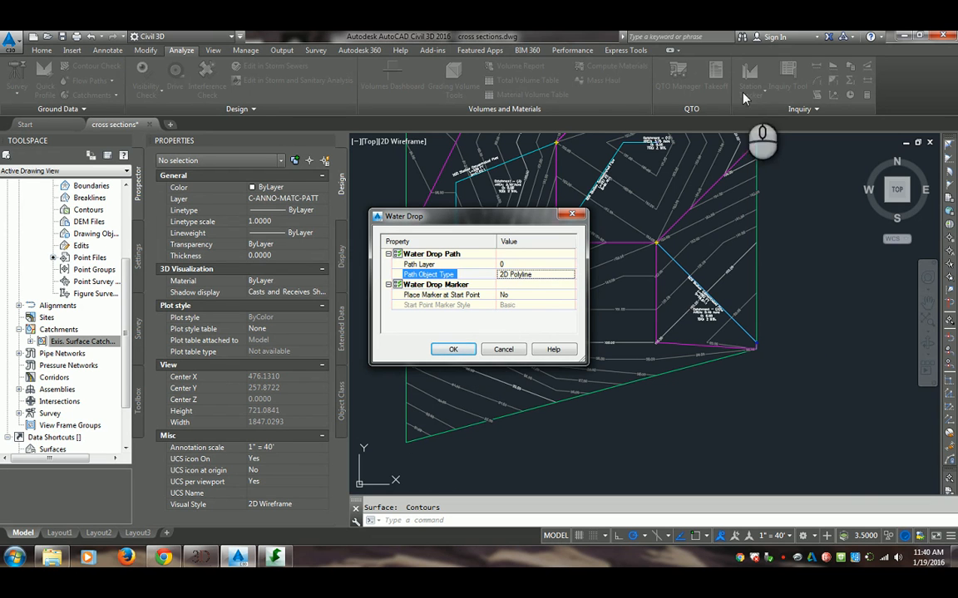
{"action": "left_click", "coordinate": [504, 295]}
{"action": "left_click", "coordinate": [511, 306]}
{"action": "left_click", "coordinate": [507, 295]}
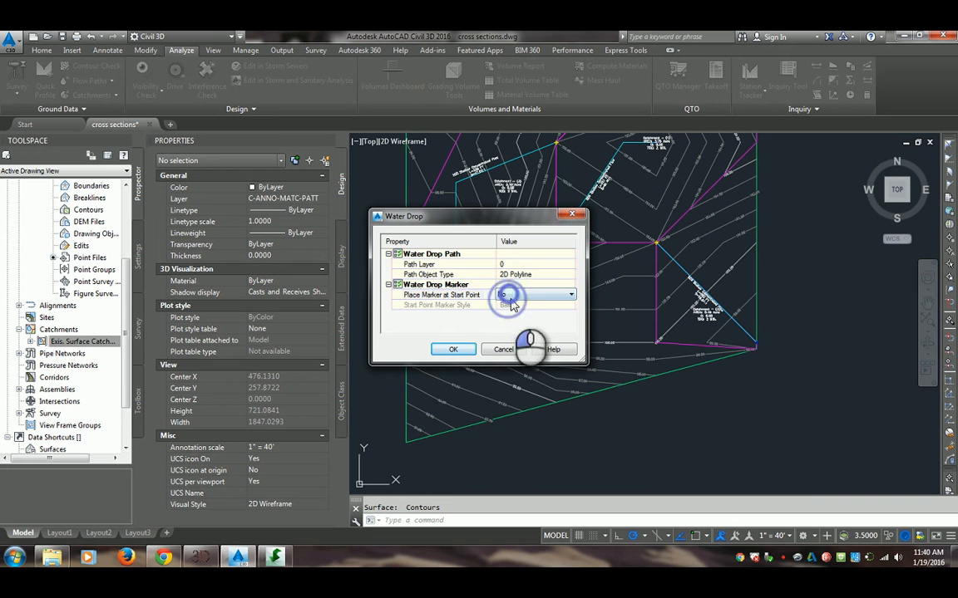
{"action": "left_click", "coordinate": [570, 295]}
{"action": "left_click", "coordinate": [515, 306]}
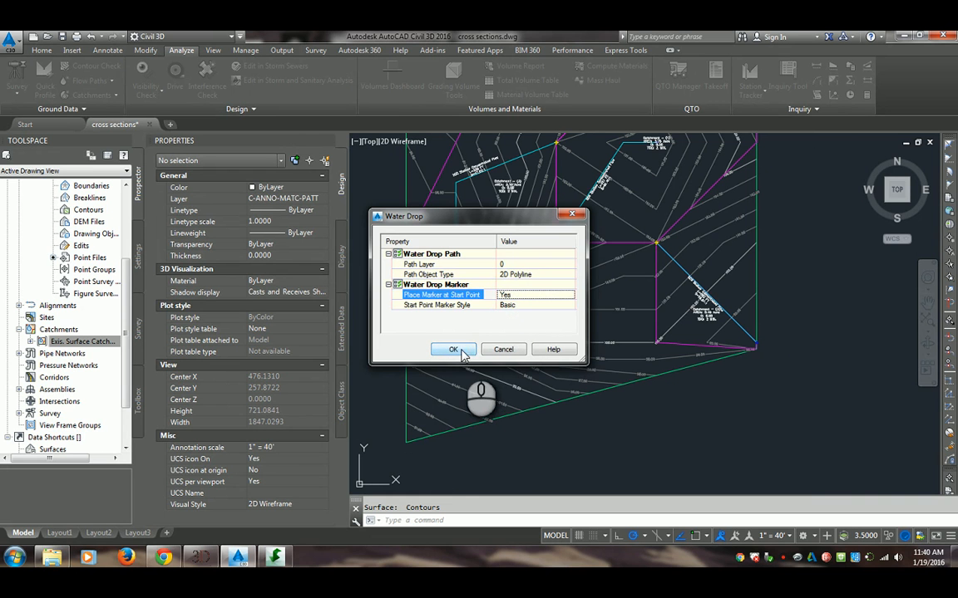
{"action": "left_click", "coordinate": [453, 350]}
Place several water drops on the slope south of the catchments, from the horizontal boundary to the diagonal one
{"action": "scroll", "coordinate": [649, 308], "scroll_direction": "up", "scroll_amount": 3}
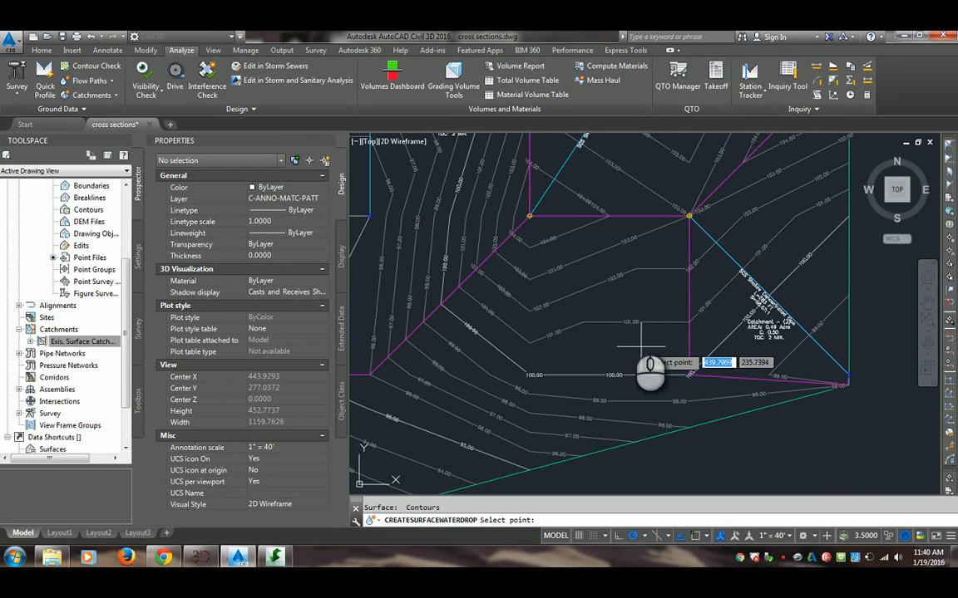
{"action": "left_click", "coordinate": [633, 222]}
{"action": "left_click", "coordinate": [532, 229]}
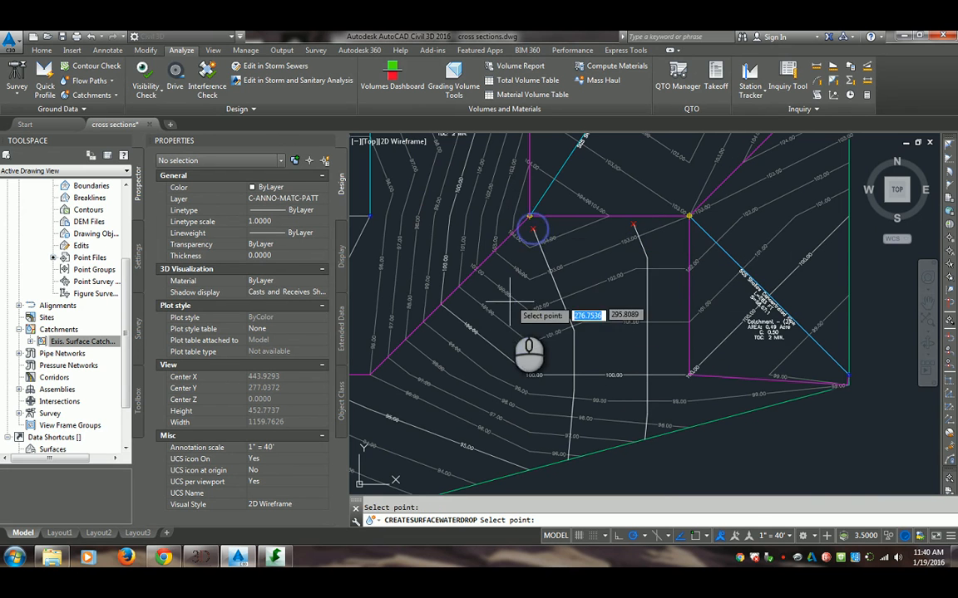
{"action": "left_click", "coordinate": [510, 304]}
{"action": "left_click", "coordinate": [439, 355]}
{"action": "middle_click_drag", "start_coordinate": [423, 382], "coordinate": [525, 324]}
{"action": "left_click", "coordinate": [537, 276]}
{"action": "left_click", "coordinate": [501, 277]}
Place water drops on the eastern slope, between the diagonal boundary of Catchment (1) and the surface's east edge
{"action": "middle_click_drag", "start_coordinate": [753, 272], "coordinate": [531, 367]}
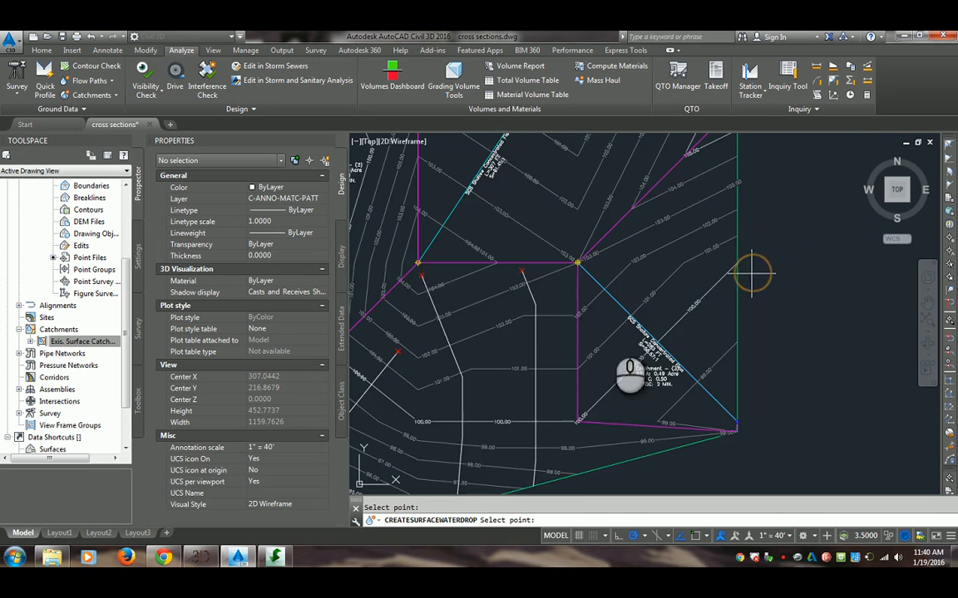
{"action": "middle_click_drag", "start_coordinate": [532, 288], "coordinate": [550, 359]}
{"action": "middle_click_drag", "start_coordinate": [651, 346], "coordinate": [664, 286]}
{"action": "middle_click_drag", "start_coordinate": [607, 383], "coordinate": [601, 299]}
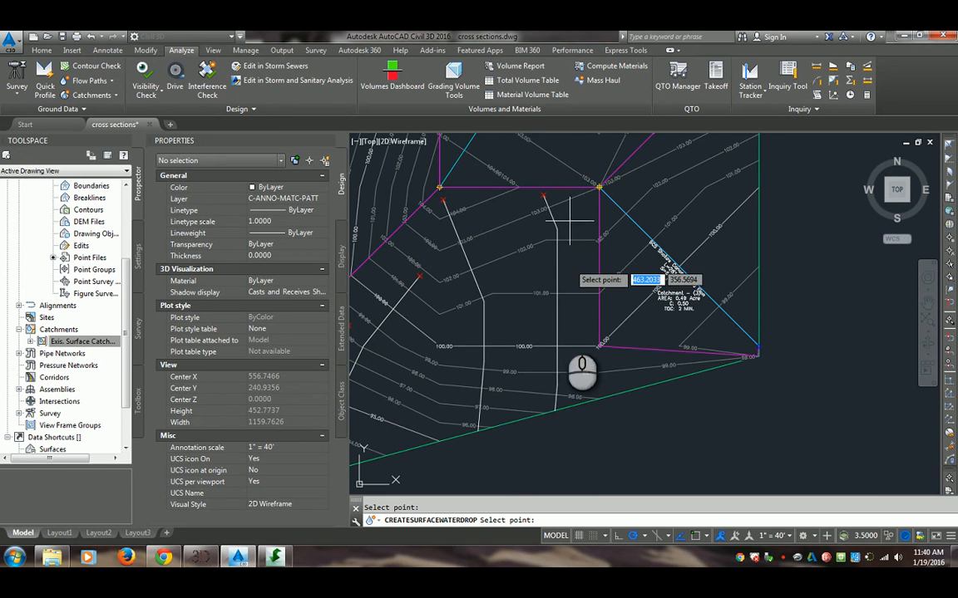
{"action": "middle_click_drag", "start_coordinate": [572, 247], "coordinate": [560, 322]}
{"action": "mouse_move", "coordinate": [567, 366]}
{"action": "middle_mouse_down"}
{"action": "mouse_move", "coordinate": [572, 338]}
{"action": "mouse_move", "coordinate": [517, 416]}
{"action": "middle_mouse_up"}
{"action": "mouse_move", "coordinate": [583, 313]}
{"action": "middle_mouse_down"}
{"action": "mouse_move", "coordinate": [561, 379]}
{"action": "mouse_move", "coordinate": [581, 348]}
{"action": "mouse_move", "coordinate": [536, 318]}
{"action": "middle_mouse_up"}
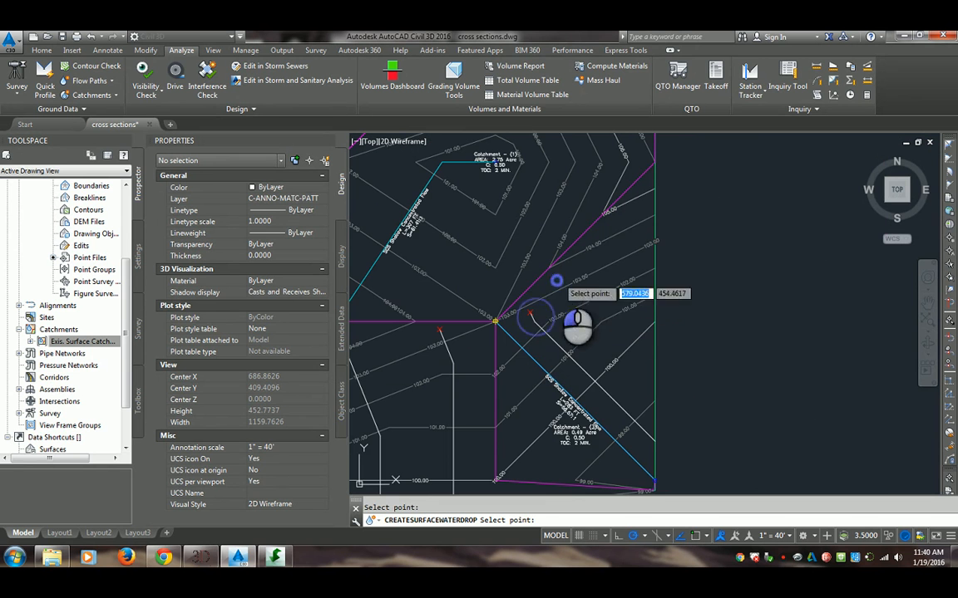
{"action": "left_click", "coordinate": [594, 235]}
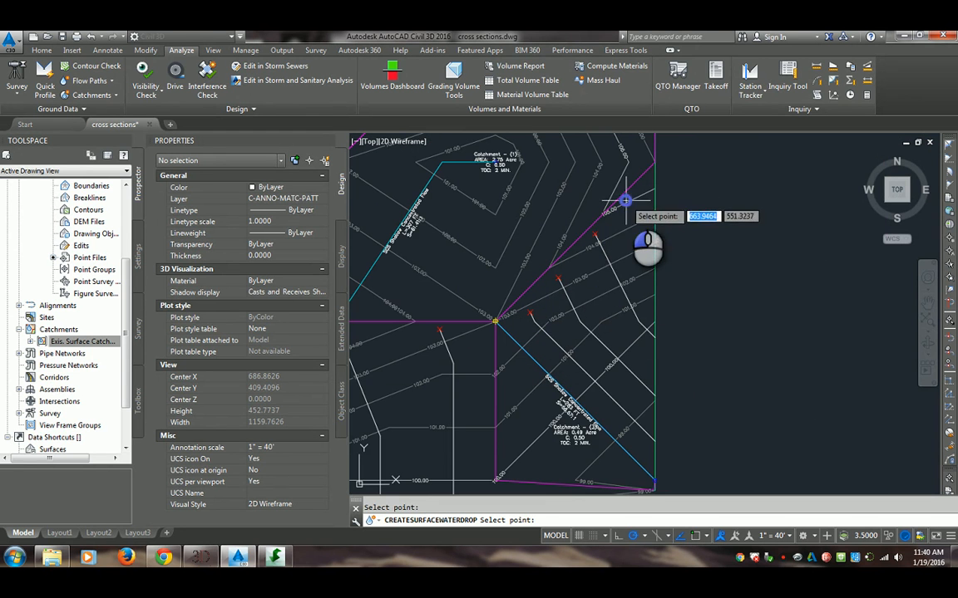
{"action": "left_click", "coordinate": [636, 159]}
Place water drops along the north edge and across the northwest corner of the surface
{"action": "middle_click_drag", "start_coordinate": [535, 192], "coordinate": [563, 361]}
{"action": "middle_click_drag", "start_coordinate": [453, 269], "coordinate": [519, 319]}
{"action": "middle_click_drag", "start_coordinate": [469, 287], "coordinate": [654, 274]}
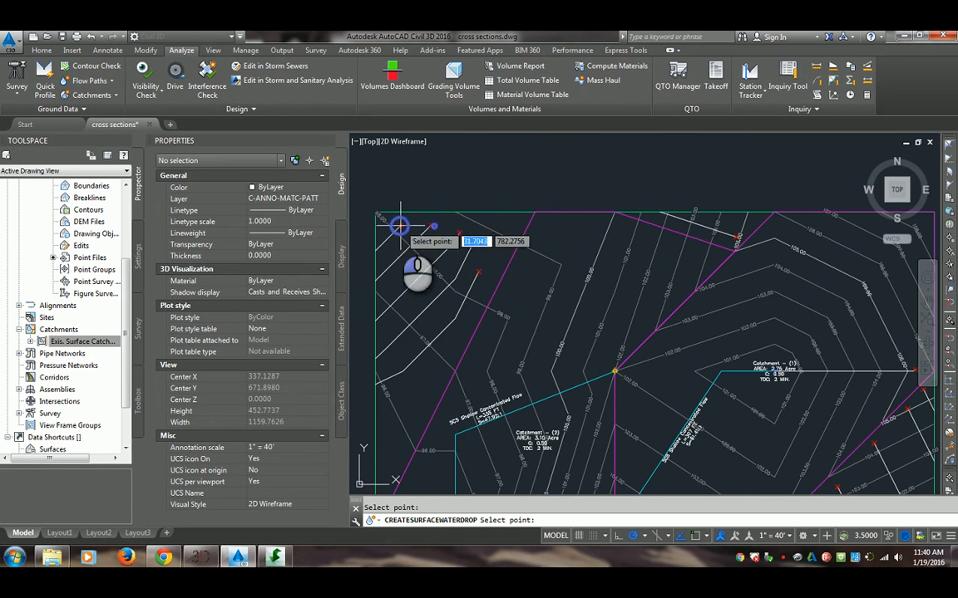
Place water drops in the northern part of Catchment (2) and along its diagonal boundary in the south
{"action": "middle_click_drag", "start_coordinate": [536, 374], "coordinate": [455, 257]}
{"action": "scroll", "coordinate": [487, 336], "scroll_direction": "up", "scroll_amount": 2}
{"action": "scroll", "coordinate": [460, 301], "scroll_direction": "down", "scroll_amount": 4}
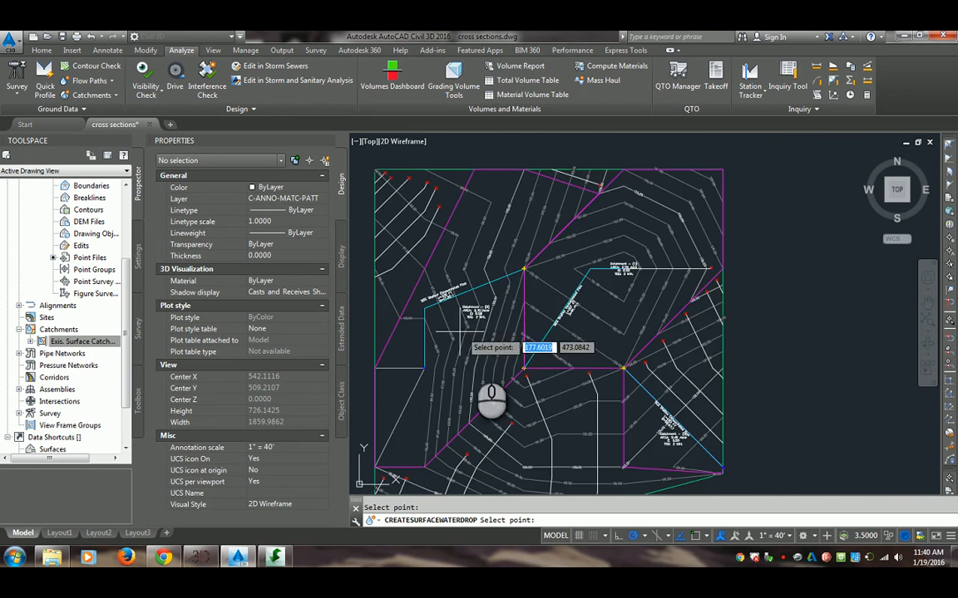
{"action": "middle_click_drag", "start_coordinate": [517, 213], "coordinate": [507, 285]}
{"action": "scroll", "coordinate": [422, 372], "scroll_direction": "up", "scroll_amount": 4}
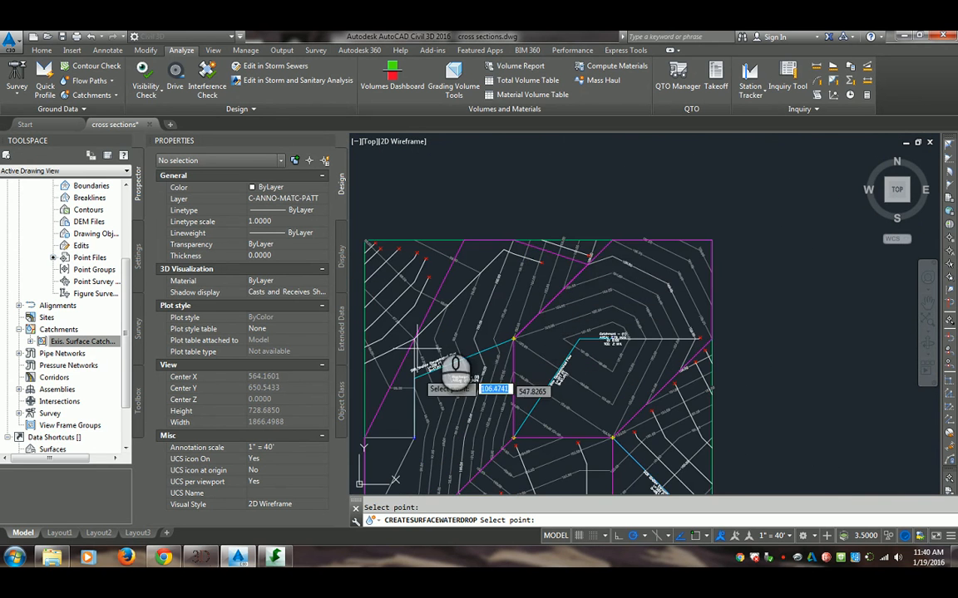
{"action": "middle_click_drag", "start_coordinate": [447, 298], "coordinate": [551, 266]}
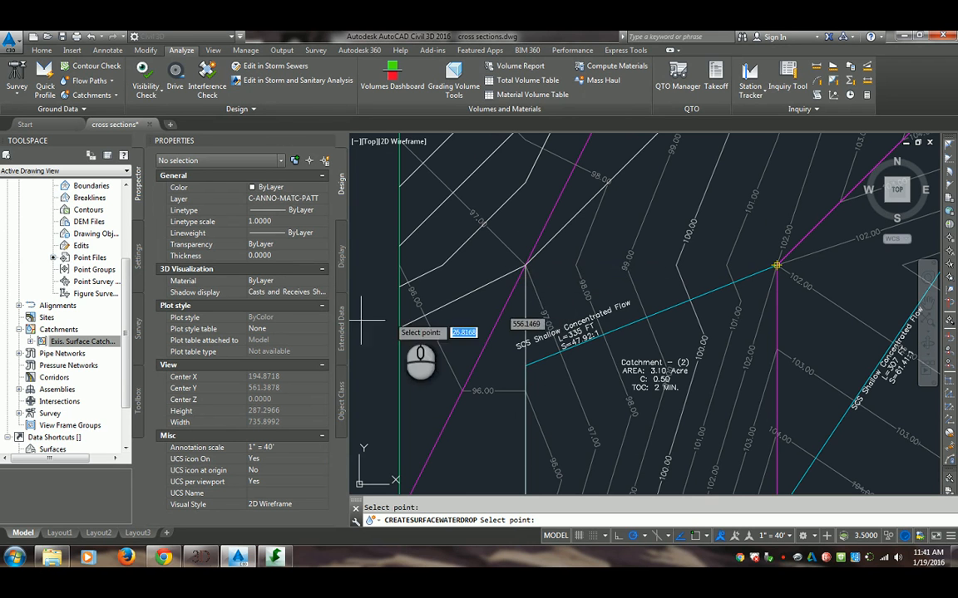
{"action": "scroll", "coordinate": [507, 386], "scroll_direction": "down", "scroll_amount": 4}
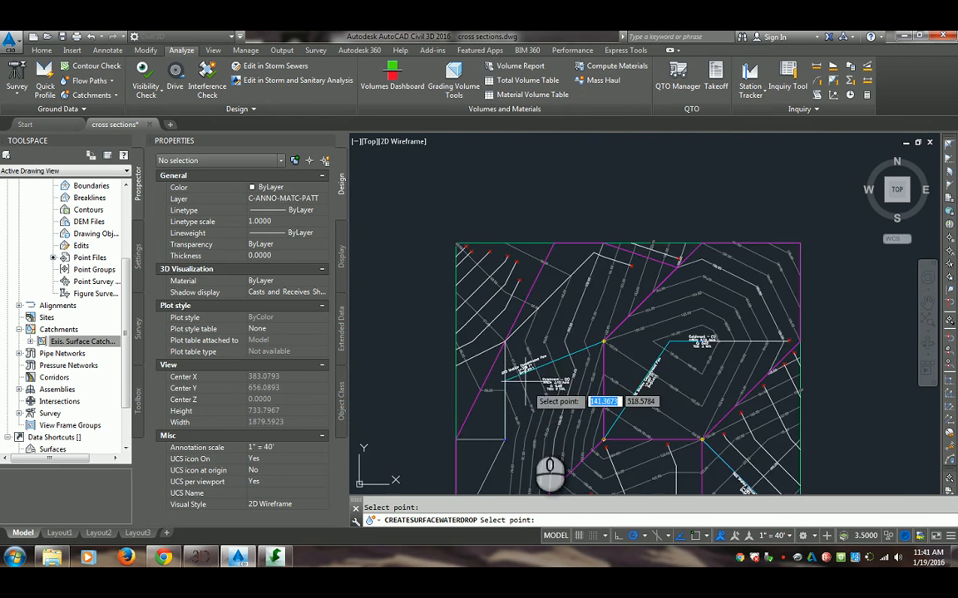
{"action": "middle_click_drag", "start_coordinate": [518, 492], "coordinate": [529, 424]}
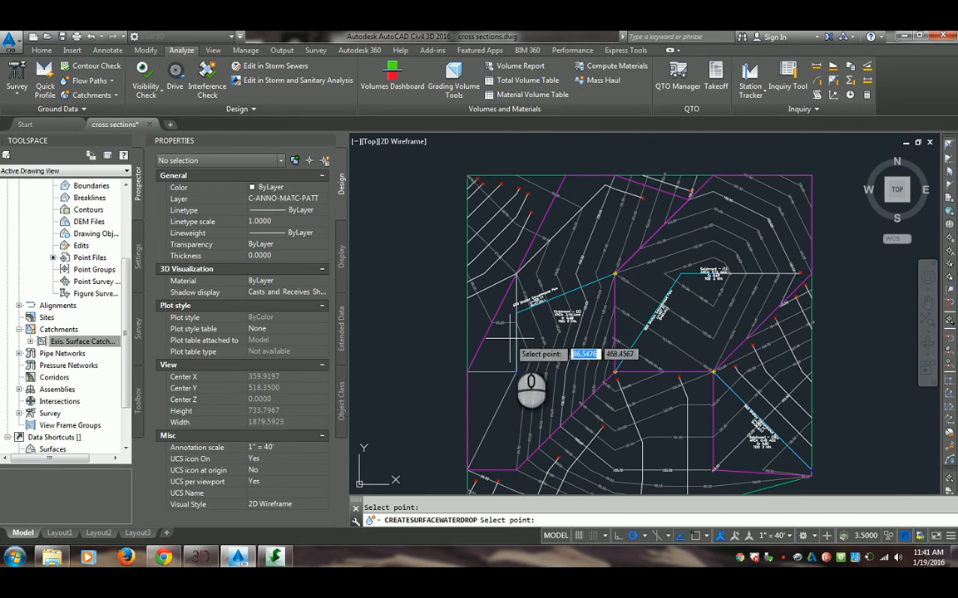
{"action": "scroll", "coordinate": [602, 309], "scroll_direction": "up", "scroll_amount": 2}
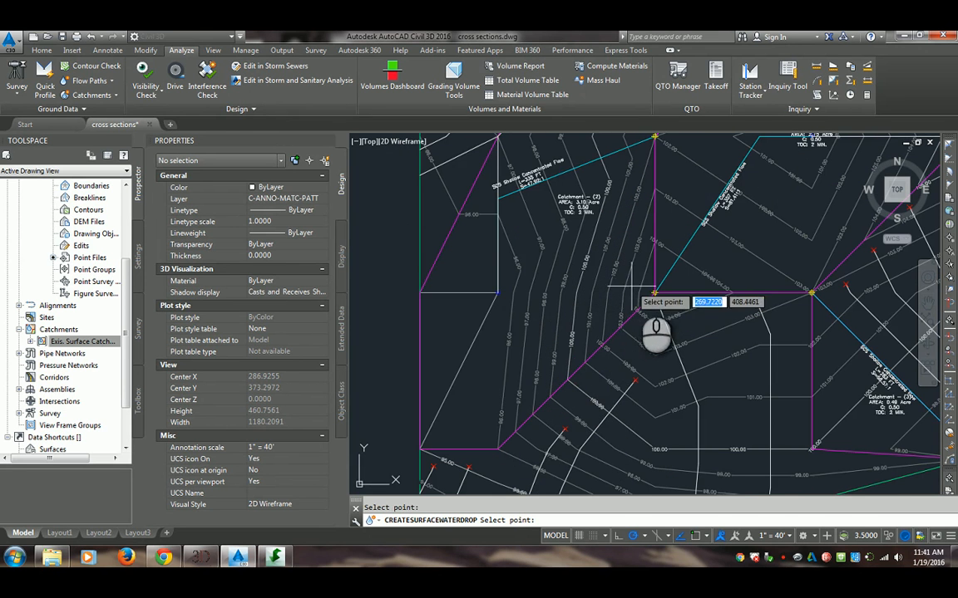
{"action": "middle_click_drag", "start_coordinate": [539, 392], "coordinate": [545, 239]}
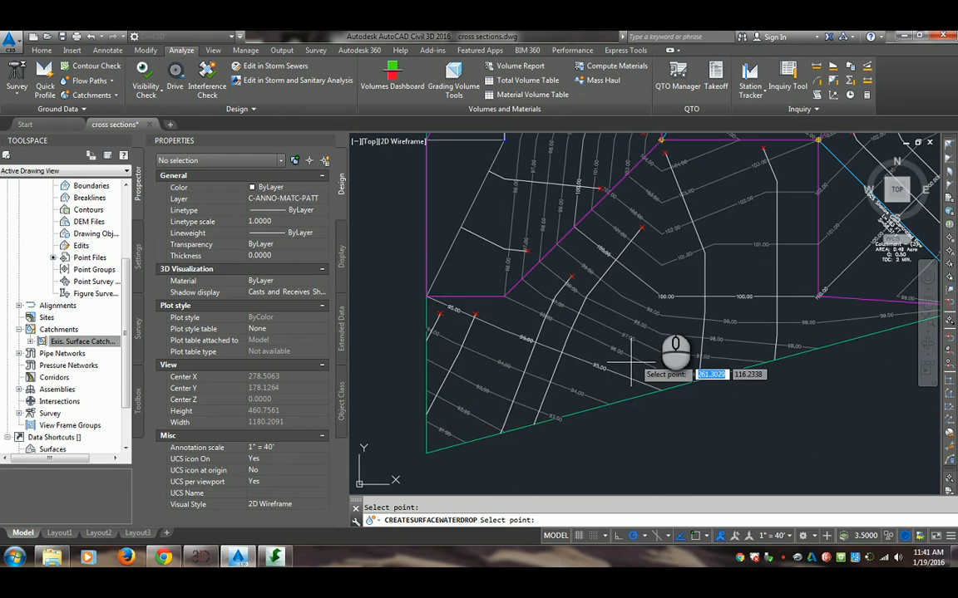
Place water drops all around the inside of Catchment (1), near its south, west, north and east boundaries
{"action": "middle_click_drag", "start_coordinate": [631, 364], "coordinate": [506, 487]}
{"action": "mouse_move", "coordinate": [714, 246]}
{"action": "middle_mouse_down"}
{"action": "mouse_move", "coordinate": [628, 298]}
{"action": "mouse_move", "coordinate": [609, 369]}
{"action": "middle_mouse_up"}
{"action": "left_click", "coordinate": [532, 375]}
{"action": "left_click", "coordinate": [448, 311]}
{"action": "left_click", "coordinate": [477, 209]}
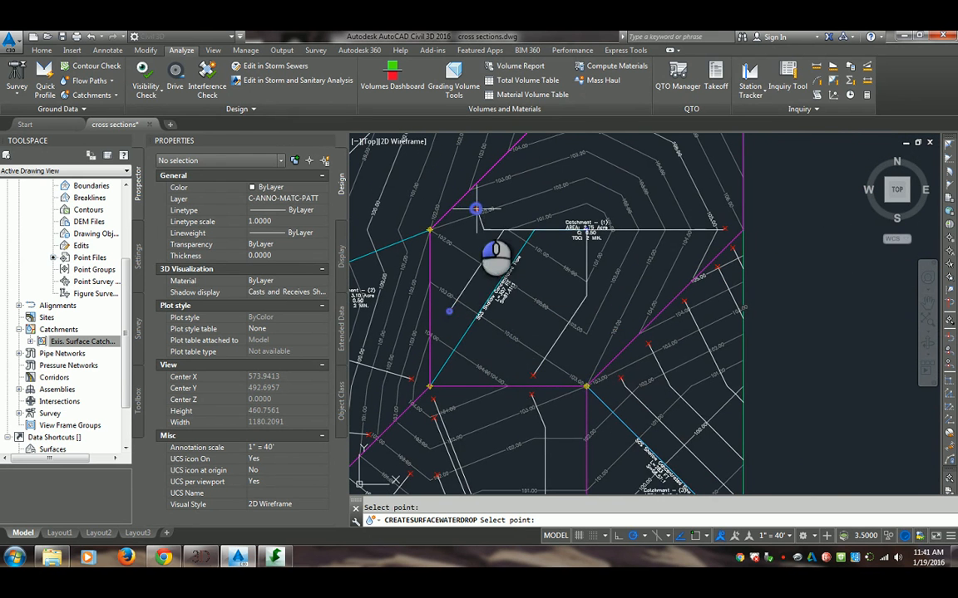
{"action": "middle_click_drag", "start_coordinate": [496, 199], "coordinate": [472, 310]}
{"action": "left_click", "coordinate": [527, 232]}
{"action": "left_click", "coordinate": [587, 209]}
{"action": "left_click", "coordinate": [639, 197]}
{"action": "left_click", "coordinate": [691, 197]}
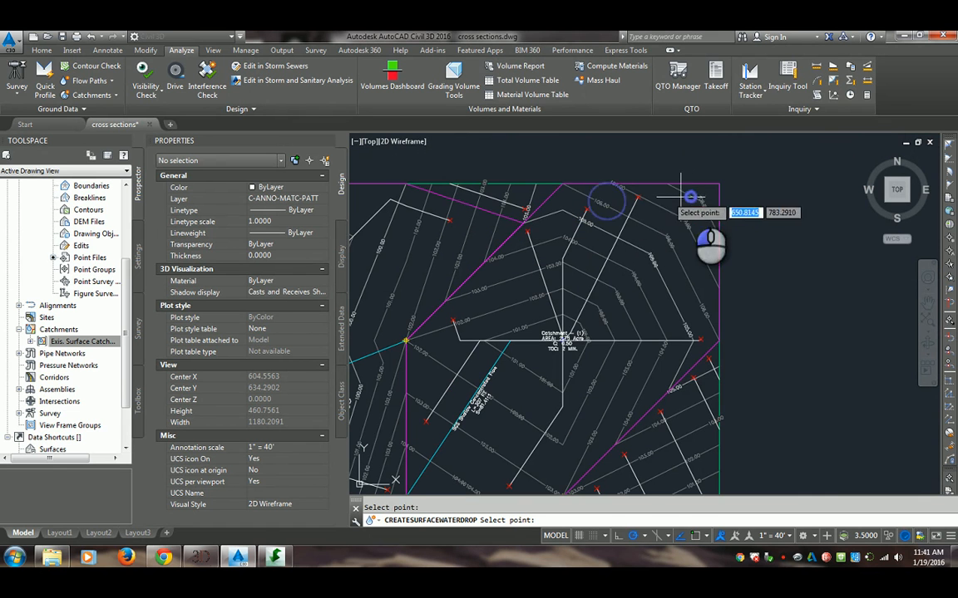
{"action": "left_click", "coordinate": [692, 255]}
{"action": "left_click", "coordinate": [649, 391]}
{"action": "left_click", "coordinate": [590, 434]}
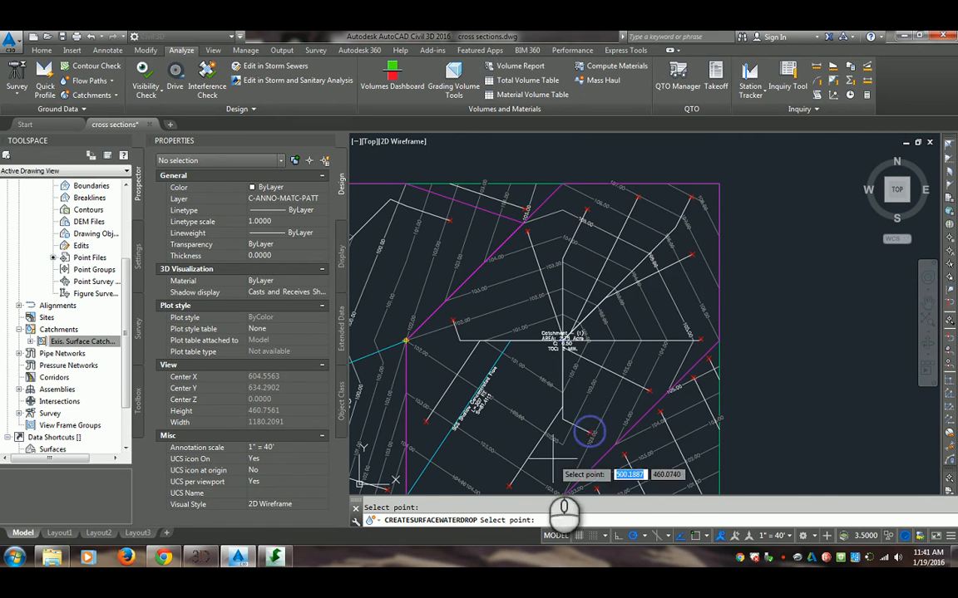
Place a water drop inside Catchment (3) near its west boundary and finish the Water Drop command
{"action": "middle_click_drag", "start_coordinate": [539, 461], "coordinate": [642, 337]}
{"action": "middle_click_drag", "start_coordinate": [659, 393], "coordinate": [637, 252]}
{"action": "left_click", "coordinate": [546, 241]}
{"action": "middle_click_drag", "start_coordinate": [650, 348], "coordinate": [609, 394]}
{"action": "scroll", "coordinate": [612, 389], "scroll_direction": "down", "scroll_amount": 2}
{"action": "key", "text": "Escape"}
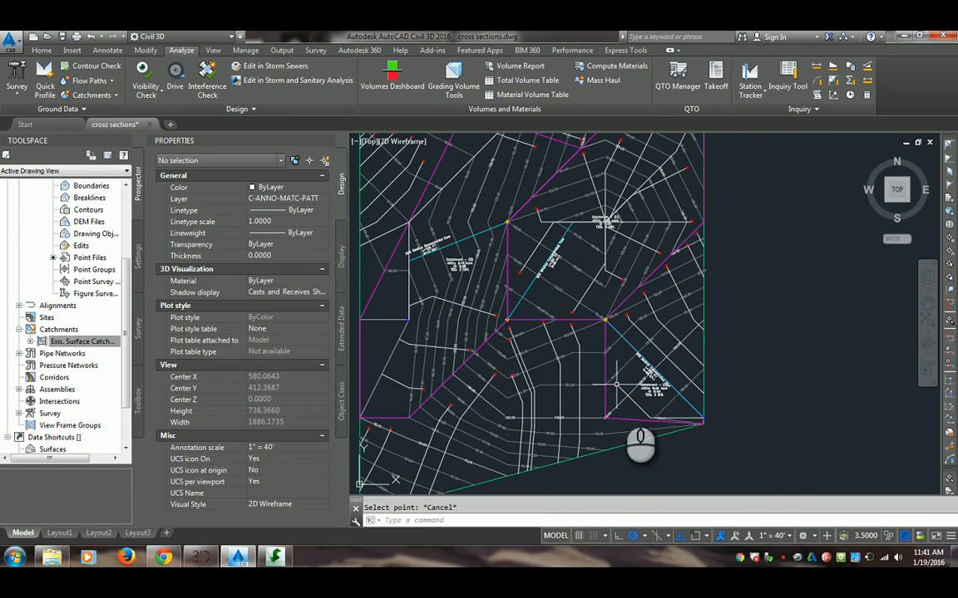
Inspect the water drop's start marker in Catchment (3) and the symbol where that catchment's flow path begins
{"action": "scroll", "coordinate": [615, 363], "scroll_direction": "up", "scroll_amount": 4}
{"action": "left_click", "coordinate": [600, 353]}
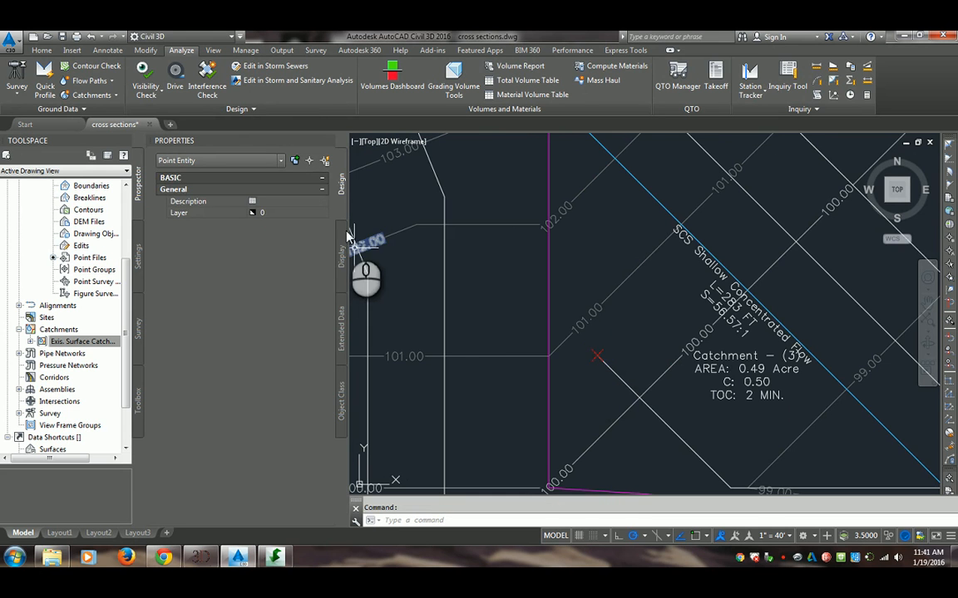
{"action": "key", "text": "Escape"}
{"action": "scroll", "coordinate": [622, 309], "scroll_direction": "down", "scroll_amount": 4}
{"action": "middle_click_drag", "start_coordinate": [619, 250], "coordinate": [620, 272]}
{"action": "scroll", "coordinate": [596, 257], "scroll_direction": "up", "scroll_amount": 4}
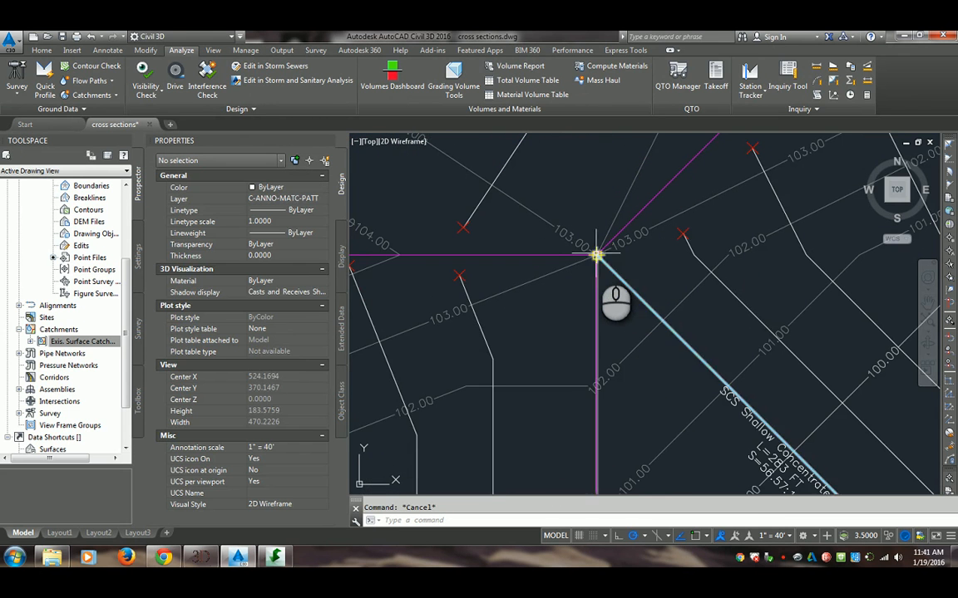
{"action": "left_click", "coordinate": [596, 255]}
{"action": "key", "text": "Escape"}
{"action": "scroll", "coordinate": [588, 257], "scroll_direction": "up", "scroll_amount": 4}
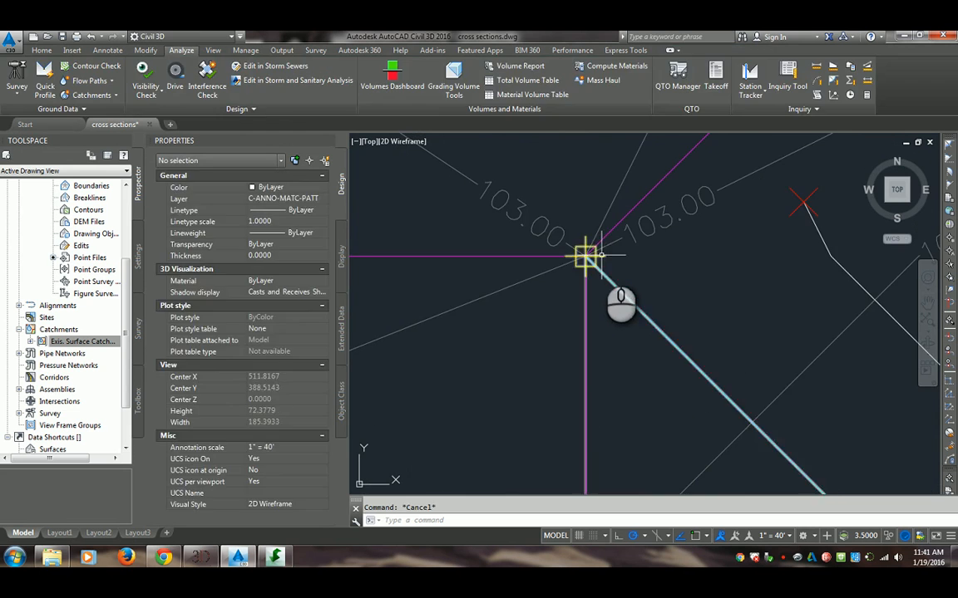
{"action": "left_click", "coordinate": [601, 255]}
{"action": "scroll", "coordinate": [600, 288], "scroll_direction": "down", "scroll_amount": 7}
{"action": "key", "text": "Escape"}
Examine where the water drop paths converge in Catchment (1) and view that catchment's properties
{"action": "mouse_move", "coordinate": [628, 375]}
{"action": "middle_mouse_down"}
{"action": "mouse_move", "coordinate": [658, 397]}
{"action": "mouse_move", "coordinate": [505, 316]}
{"action": "middle_mouse_up"}
{"action": "middle_click_drag", "start_coordinate": [517, 322], "coordinate": [602, 426]}
{"action": "mouse_move", "coordinate": [571, 370]}
{"action": "middle_mouse_down"}
{"action": "mouse_move", "coordinate": [451, 381]}
{"action": "mouse_move", "coordinate": [461, 397]}
{"action": "middle_mouse_up"}
{"action": "scroll", "coordinate": [572, 312], "scroll_direction": "up", "scroll_amount": 4}
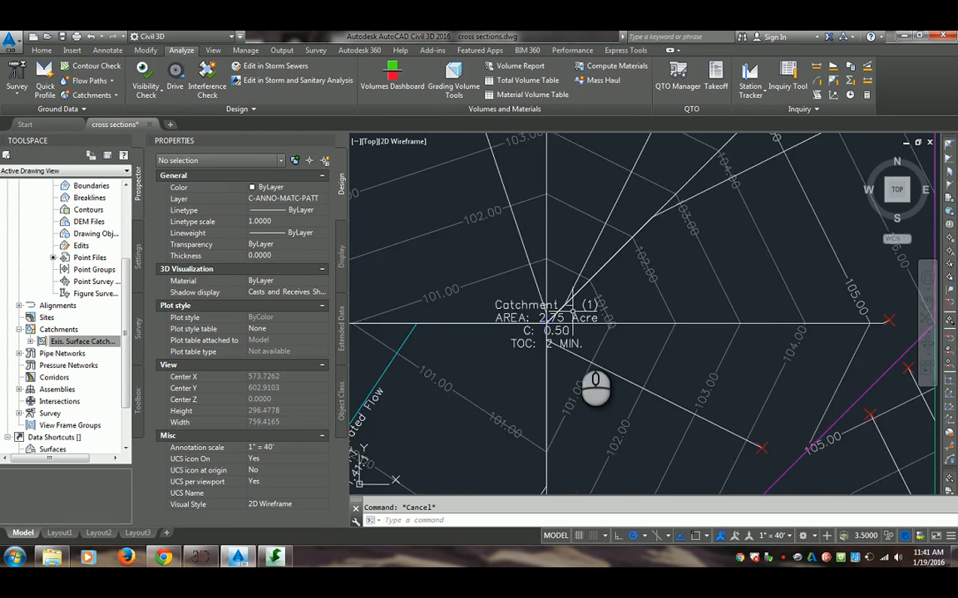
{"action": "scroll", "coordinate": [574, 341], "scroll_direction": "up", "scroll_amount": 8}
{"action": "left_click", "coordinate": [470, 290]}
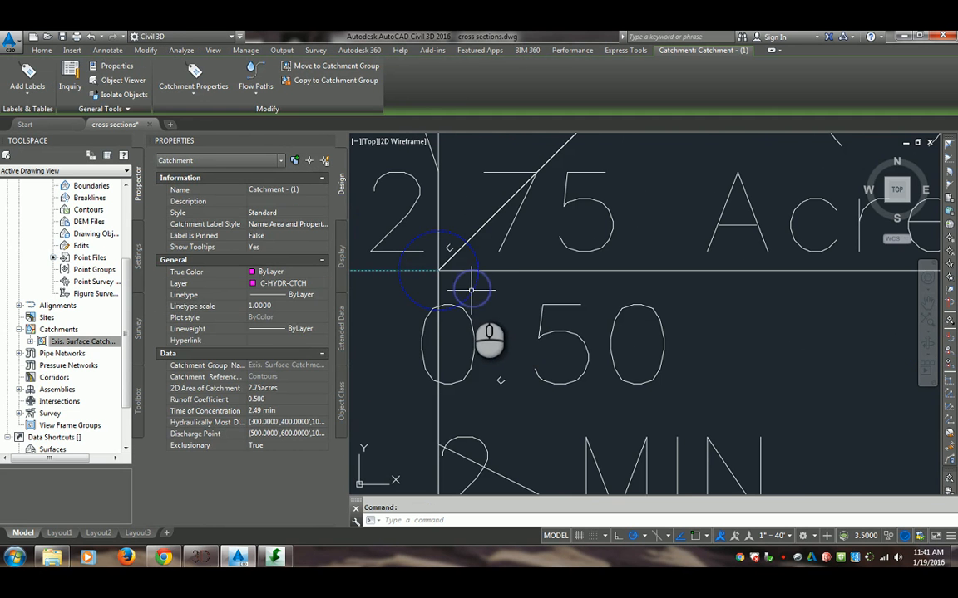
{"action": "key", "text": "Escape"}
{"action": "scroll", "coordinate": [481, 299], "scroll_direction": "down", "scroll_amount": 10}
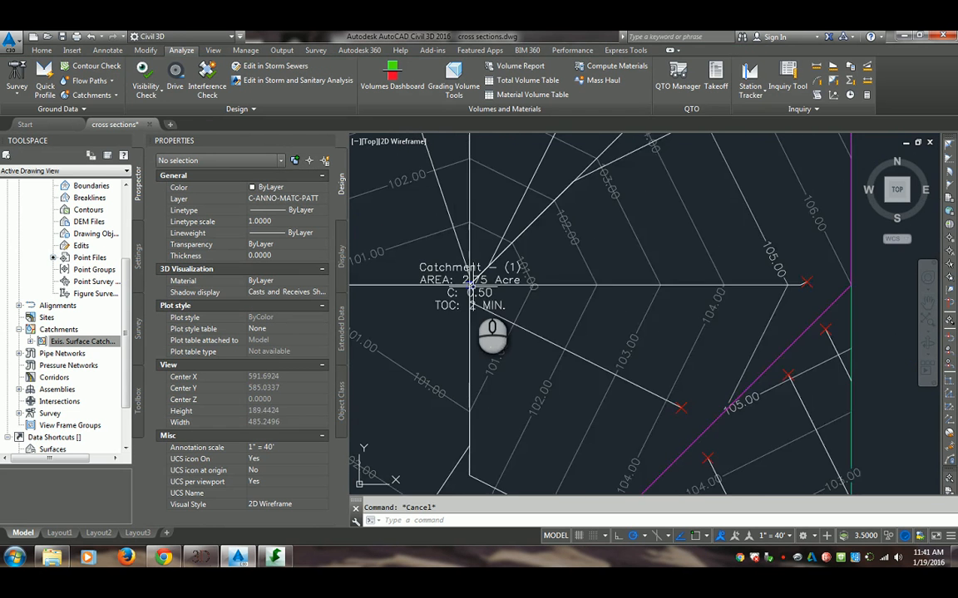
Examine the water drop paths in the areas outside the catchments, from the northwest corner to the southern surface boundary
{"action": "scroll", "coordinate": [478, 314], "scroll_direction": "up", "scroll_amount": 8}
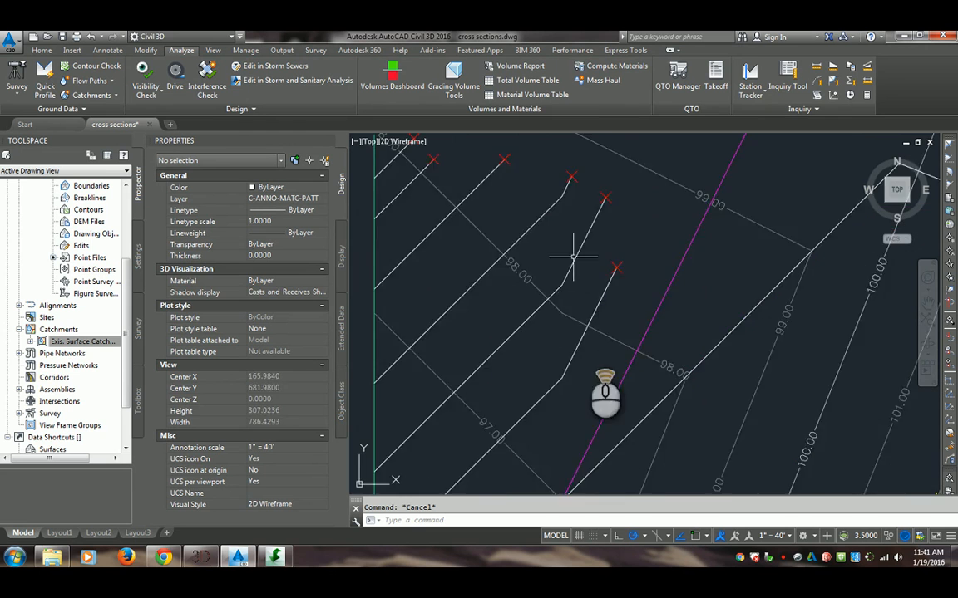
{"action": "scroll", "coordinate": [586, 353], "scroll_direction": "down", "scroll_amount": 7}
{"action": "scroll", "coordinate": [596, 391], "scroll_direction": "up", "scroll_amount": 4}
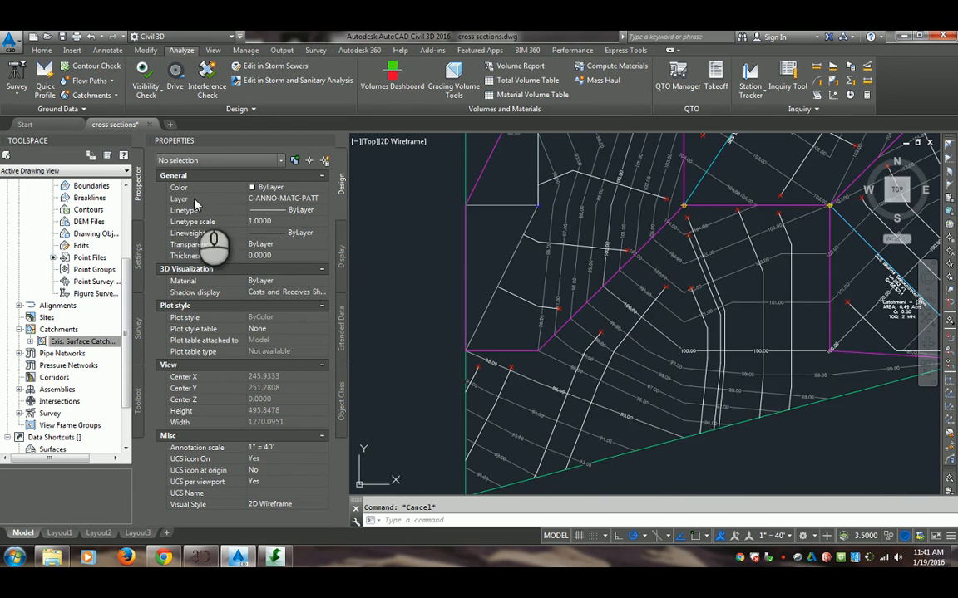
{"action": "scroll", "coordinate": [503, 289], "scroll_direction": "down", "scroll_amount": 4}
{"action": "middle_click_drag", "start_coordinate": [566, 272], "coordinate": [541, 314]}
{"action": "scroll", "coordinate": [540, 310], "scroll_direction": "up", "scroll_amount": 4}
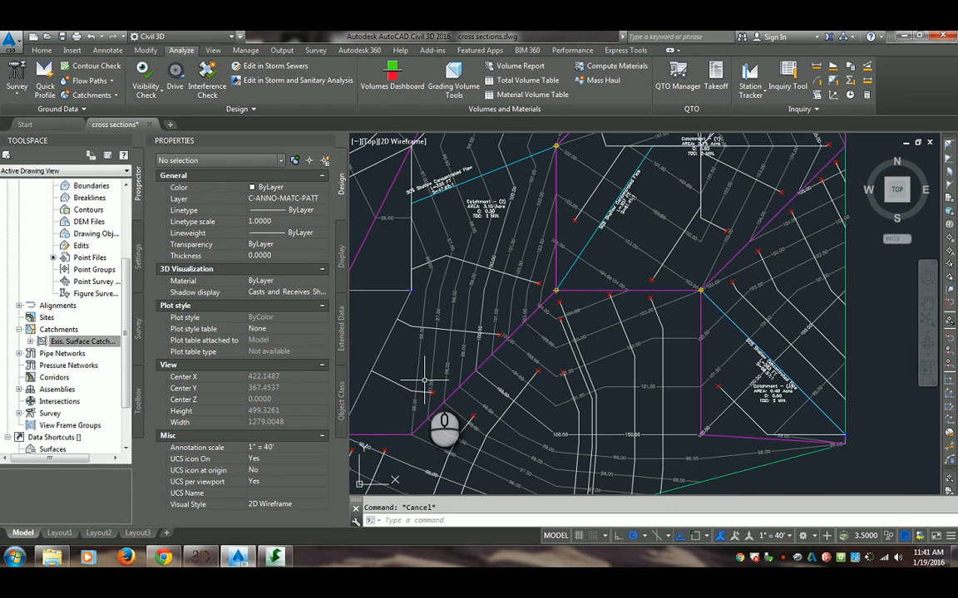
{"action": "scroll", "coordinate": [399, 332], "scroll_direction": "up", "scroll_amount": 2}
{"action": "scroll", "coordinate": [477, 313], "scroll_direction": "down", "scroll_amount": 5}
{"action": "scroll", "coordinate": [518, 345], "scroll_direction": "up", "scroll_amount": 4}
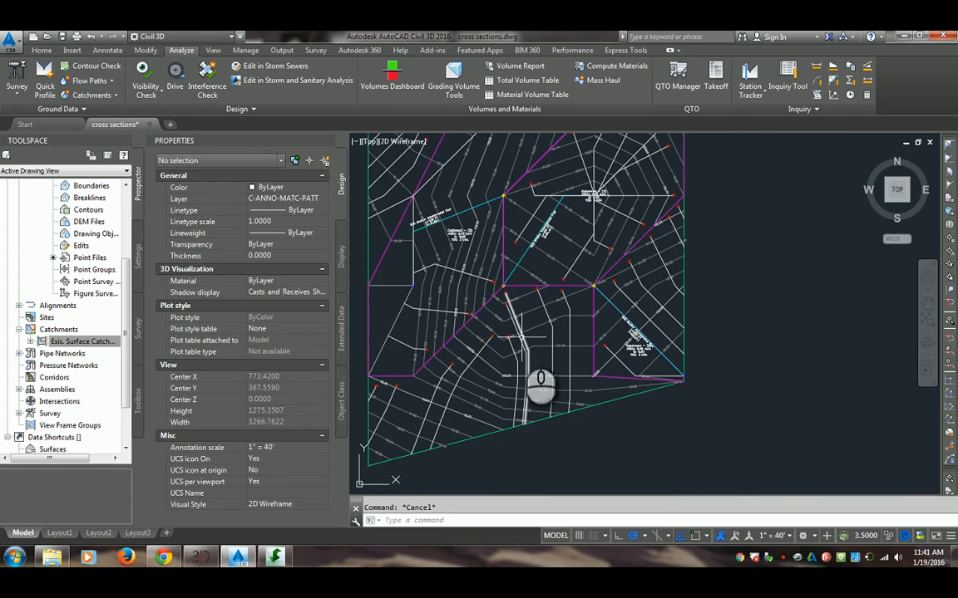
{"action": "scroll", "coordinate": [517, 375], "scroll_direction": "down", "scroll_amount": 2}
{"action": "middle_click_drag", "start_coordinate": [539, 248], "coordinate": [529, 301]}
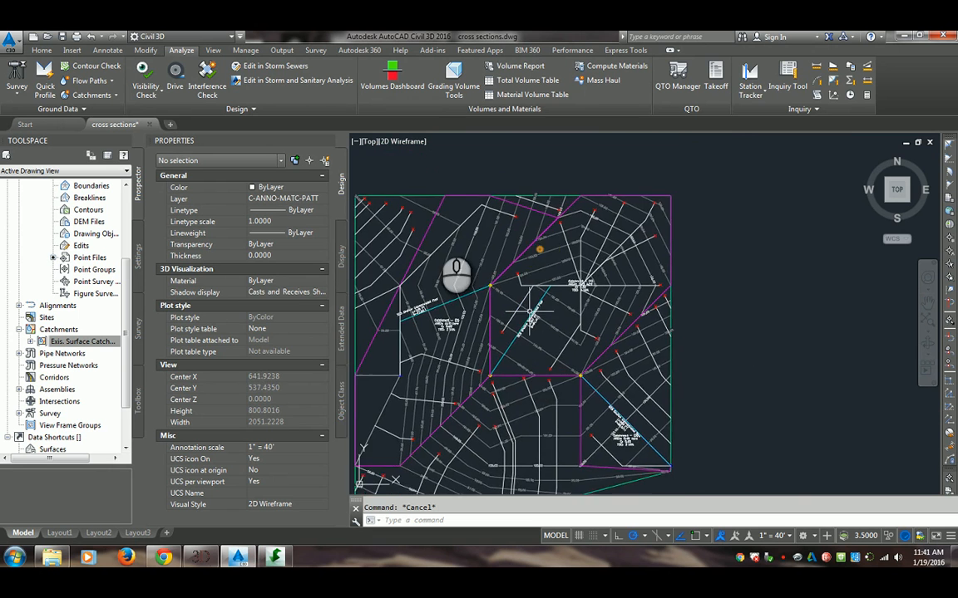
Examine Catchment (2)'s flow path and the water drops around it and along the surface's north side
{"action": "middle_click_drag", "start_coordinate": [439, 225], "coordinate": [456, 231]}
{"action": "scroll", "coordinate": [456, 231], "scroll_direction": "up", "scroll_amount": 2}
{"action": "scroll", "coordinate": [440, 266], "scroll_direction": "down", "scroll_amount": 3}
{"action": "scroll", "coordinate": [479, 251], "scroll_direction": "up", "scroll_amount": 5}
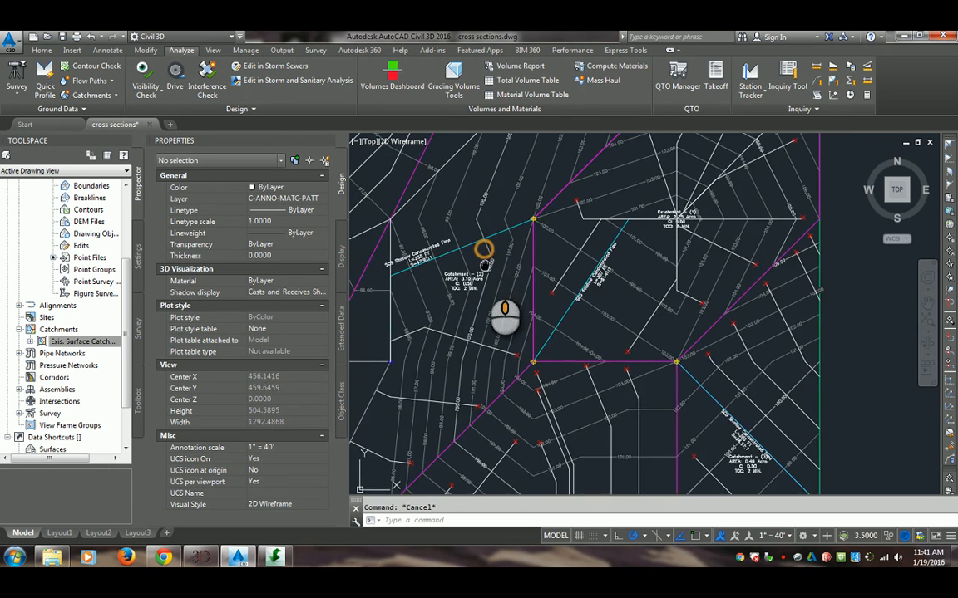
{"action": "scroll", "coordinate": [487, 265], "scroll_direction": "down", "scroll_amount": 4}
{"action": "scroll", "coordinate": [501, 280], "scroll_direction": "up", "scroll_amount": 2}
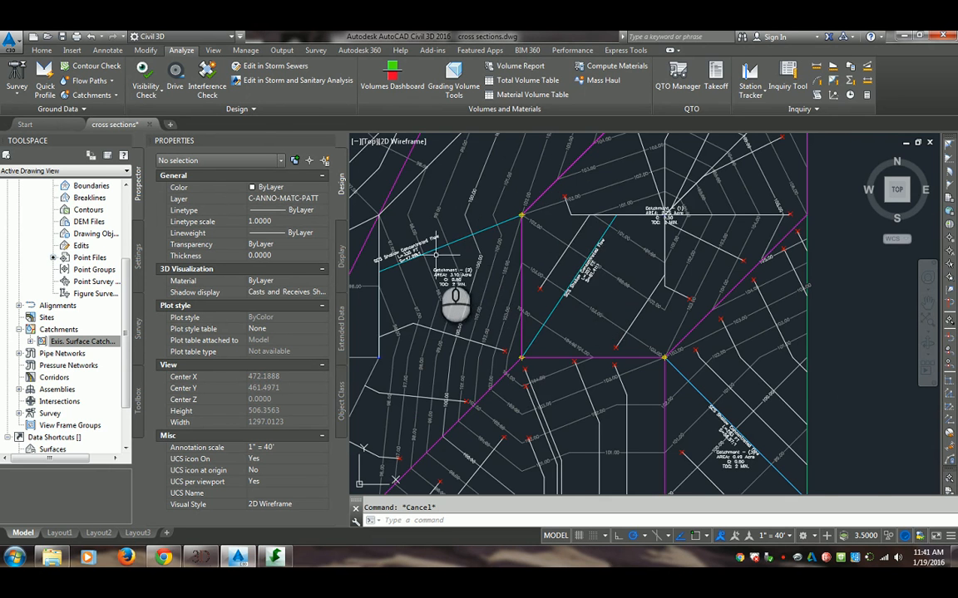
{"action": "scroll", "coordinate": [447, 279], "scroll_direction": "up", "scroll_amount": 2}
{"action": "middle_click_drag", "start_coordinate": [448, 274], "coordinate": [468, 294]}
{"action": "scroll", "coordinate": [470, 295], "scroll_direction": "down", "scroll_amount": 2}
{"action": "middle_click_drag", "start_coordinate": [482, 232], "coordinate": [502, 321]}
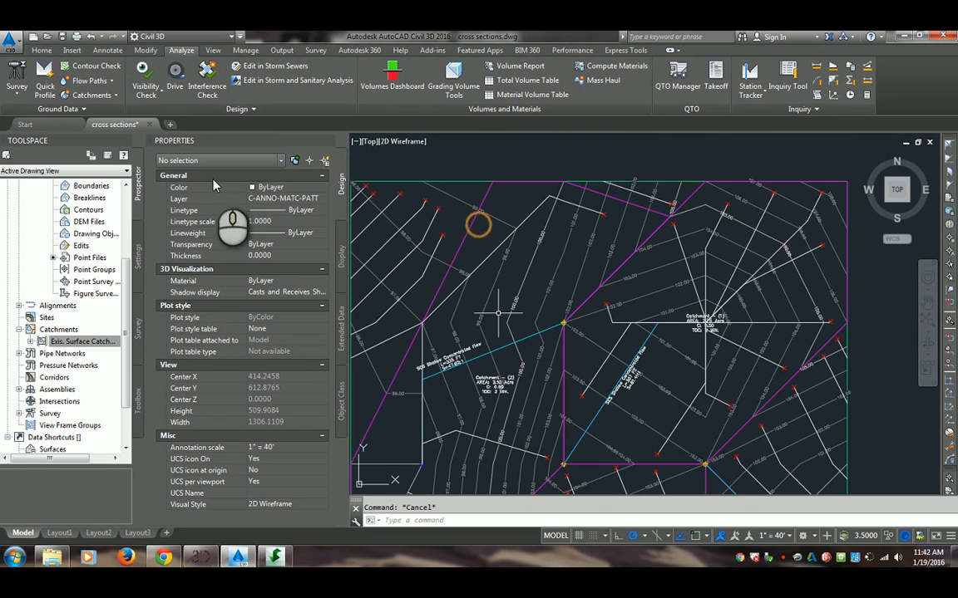
Add a note label in the General Note style between the 100 and 101 contours south of Catchment (1)
{"action": "left_click", "coordinate": [122, 53]}
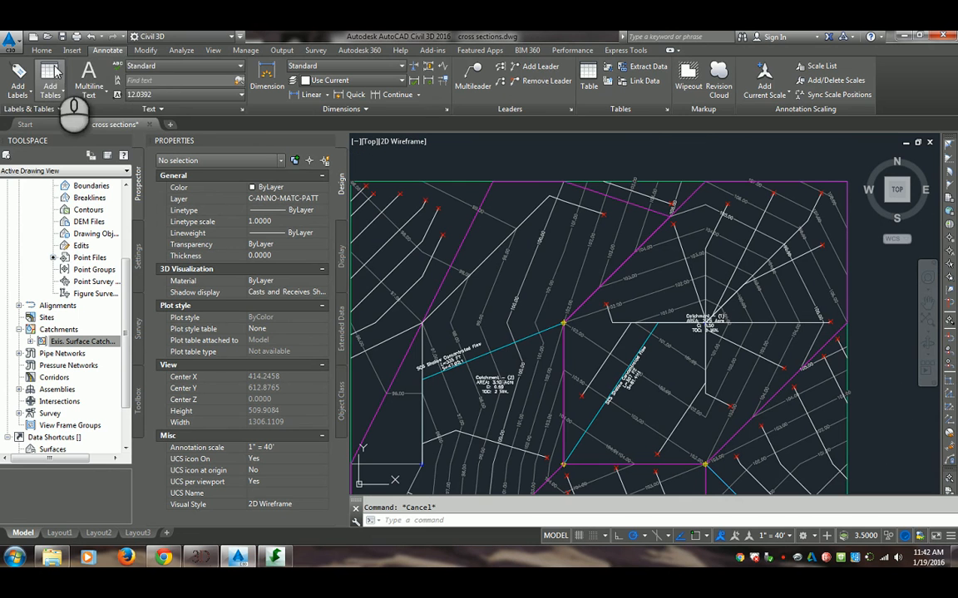
{"action": "left_click", "coordinate": [17, 75]}
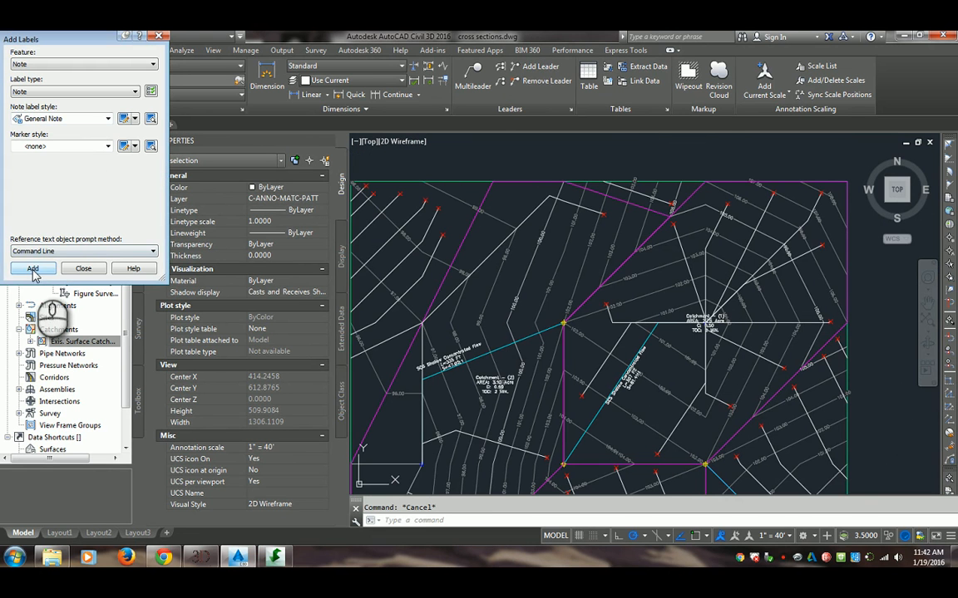
{"action": "left_click", "coordinate": [33, 268]}
{"action": "mouse_move", "coordinate": [512, 293]}
{"action": "middle_mouse_down"}
{"action": "mouse_move", "coordinate": [484, 312]}
{"action": "mouse_move", "coordinate": [495, 273]}
{"action": "mouse_move", "coordinate": [483, 213]}
{"action": "middle_mouse_up"}
{"action": "scroll", "coordinate": [484, 312], "scroll_direction": "down", "scroll_amount": 2}
{"action": "scroll", "coordinate": [466, 374], "scroll_direction": "up", "scroll_amount": 4}
{"action": "mouse_move", "coordinate": [497, 430]}
{"action": "middle_mouse_down"}
{"action": "mouse_move", "coordinate": [513, 374]}
{"action": "mouse_move", "coordinate": [499, 348]}
{"action": "middle_mouse_up"}
{"action": "left_click", "coordinate": [541, 371]}
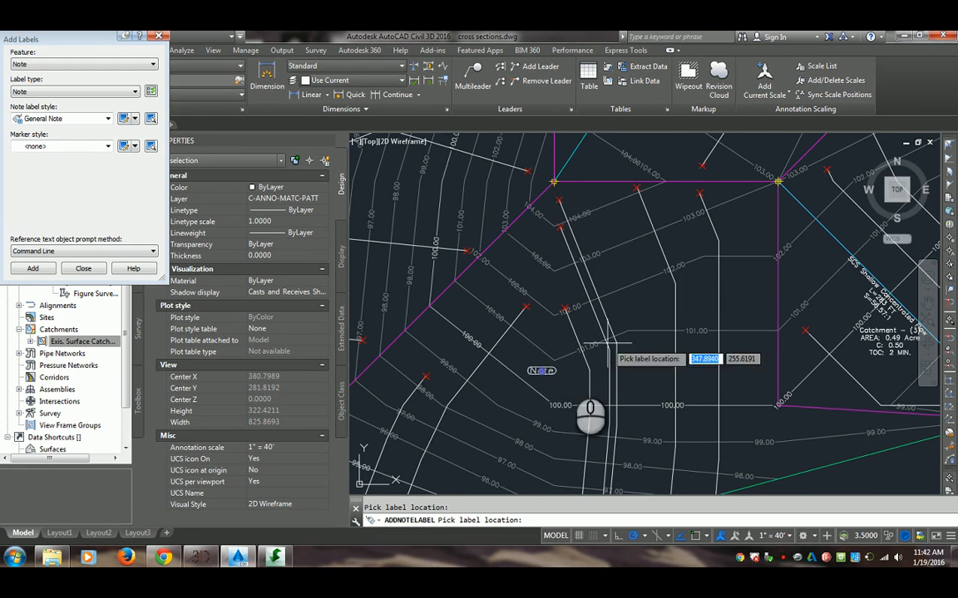
{"action": "scroll", "coordinate": [536, 372], "scroll_direction": "up", "scroll_amount": 2}
{"action": "key", "text": "Escape"}
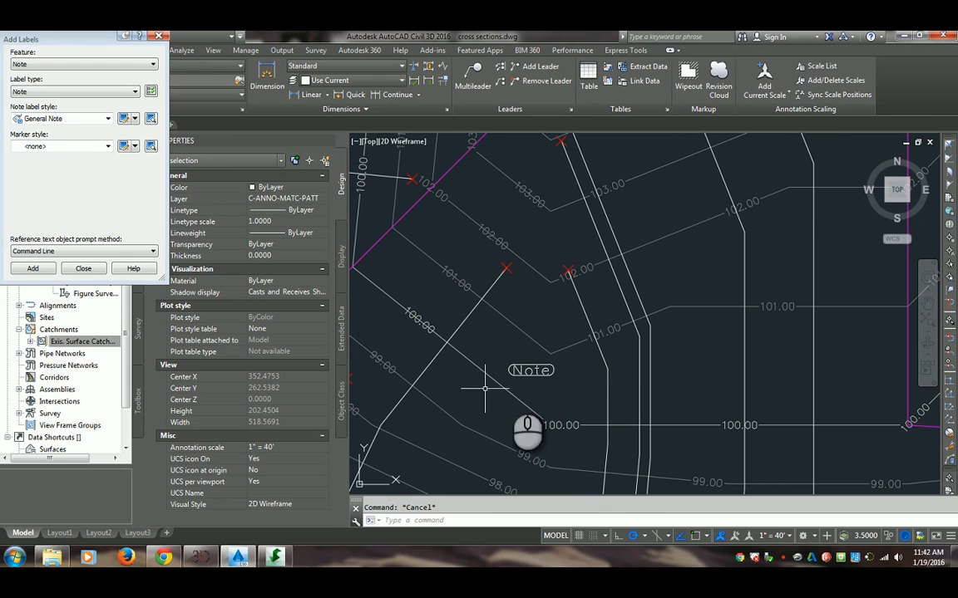
{"action": "left_click", "coordinate": [530, 357]}
{"action": "key", "text": "Escape"}
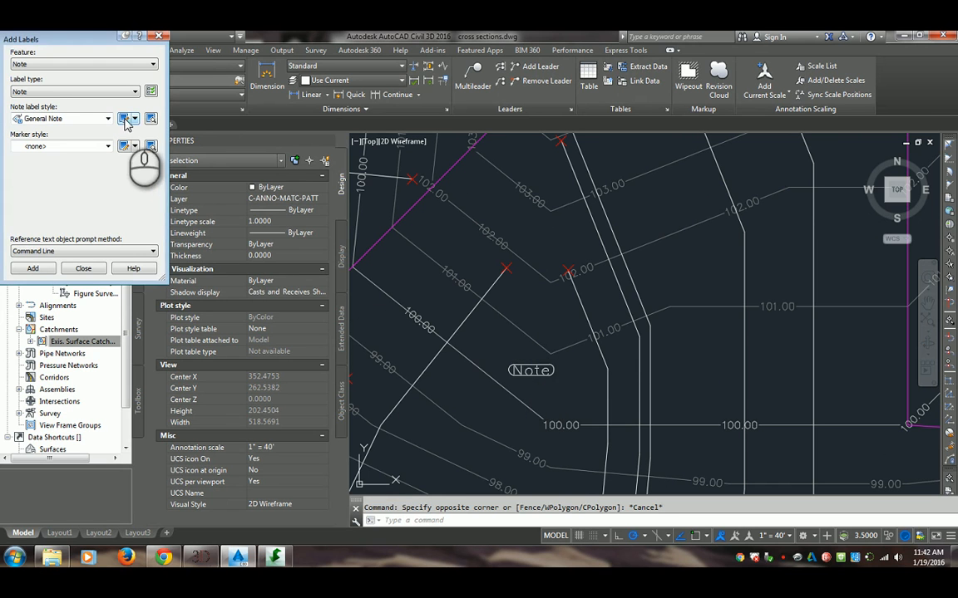
Copy the placed note's General Note label style and name the copy General Note RED
{"action": "left_click", "coordinate": [540, 370]}
{"action": "right_click", "coordinate": [536, 369]}
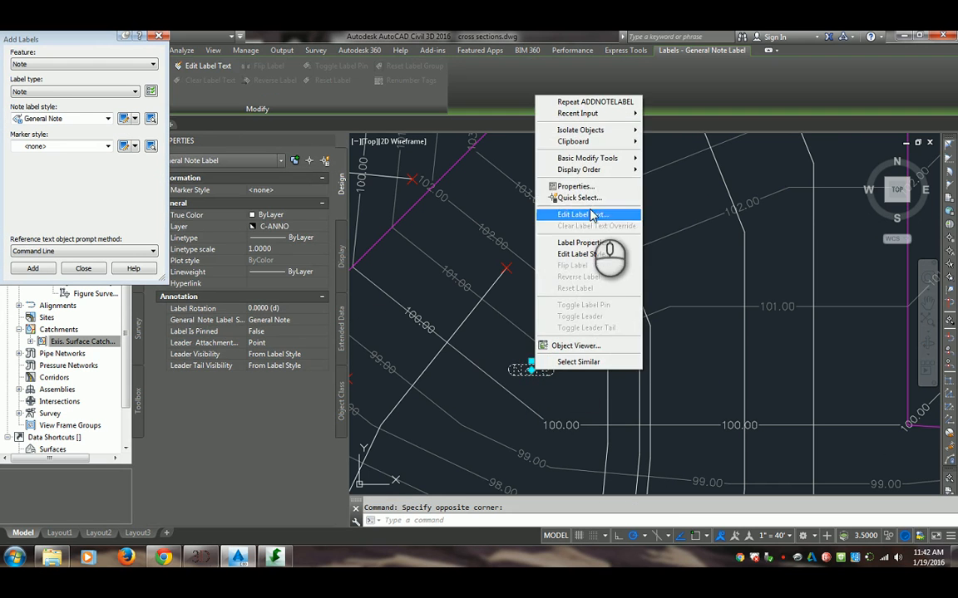
{"action": "left_click", "coordinate": [592, 254]}
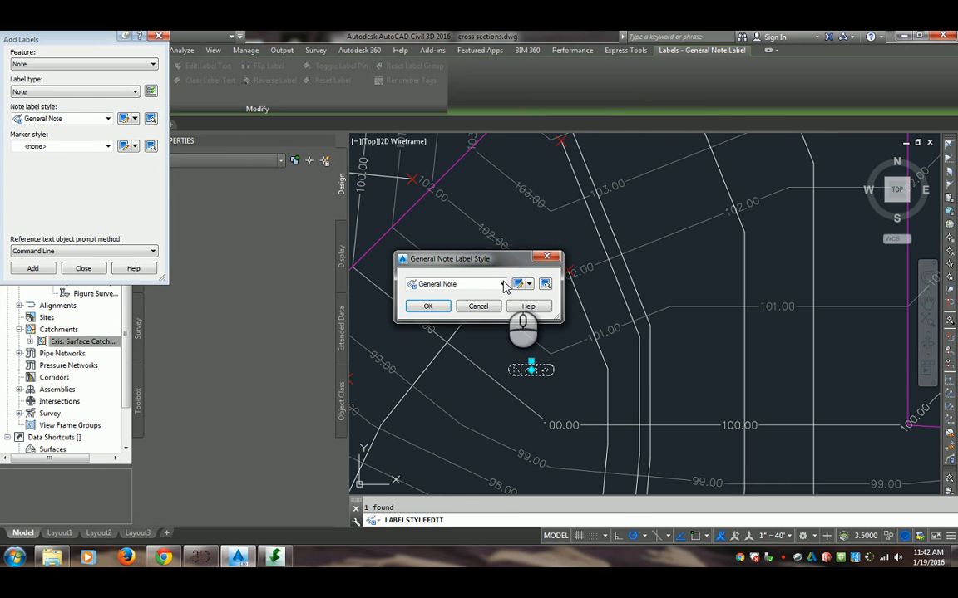
{"action": "left_click", "coordinate": [502, 285]}
{"action": "left_click", "coordinate": [502, 285]}
{"action": "left_click", "coordinate": [528, 285]}
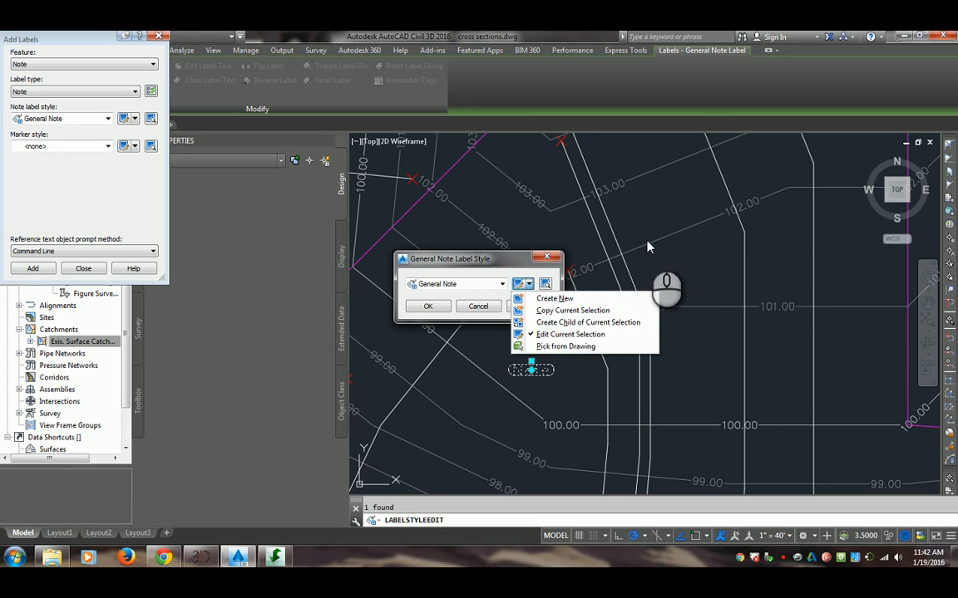
{"action": "left_click", "coordinate": [572, 311]}
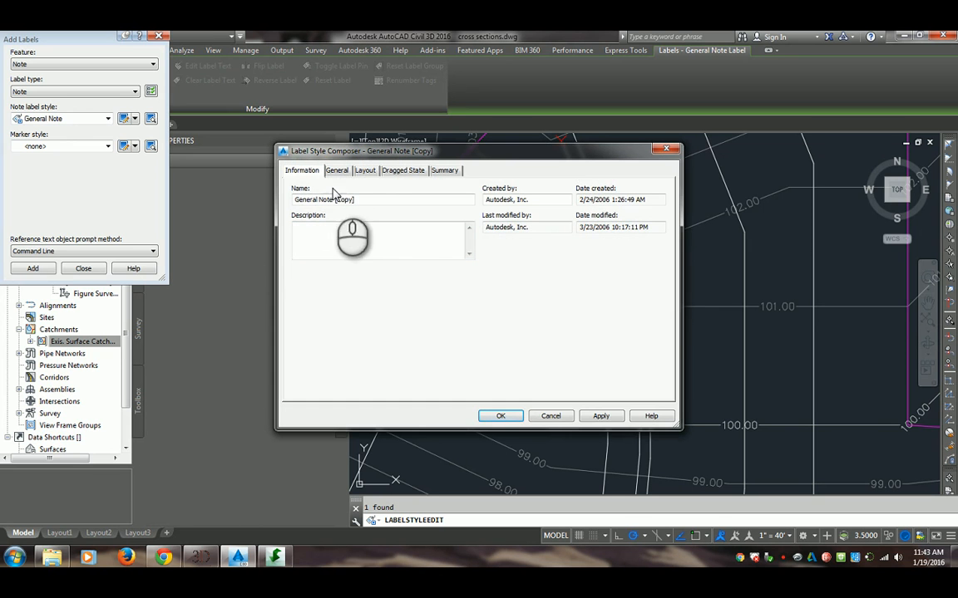
{"action": "left_click_drag", "start_coordinate": [367, 198], "coordinate": [333, 200]}
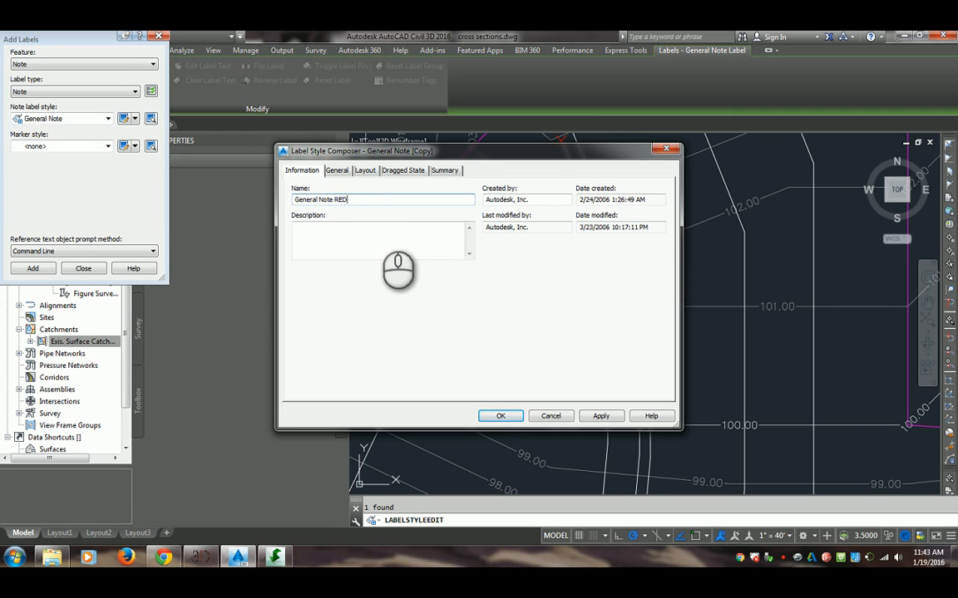
Replace the contents of the General Note RED style's Text component with "hi Class"
{"action": "left_click", "coordinate": [337, 169]}
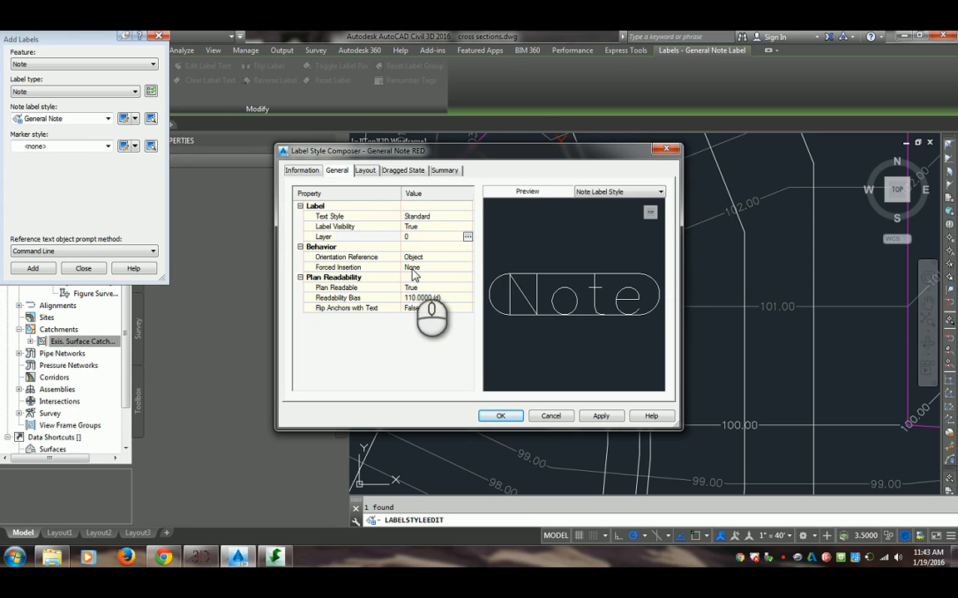
{"action": "left_click", "coordinate": [363, 172]}
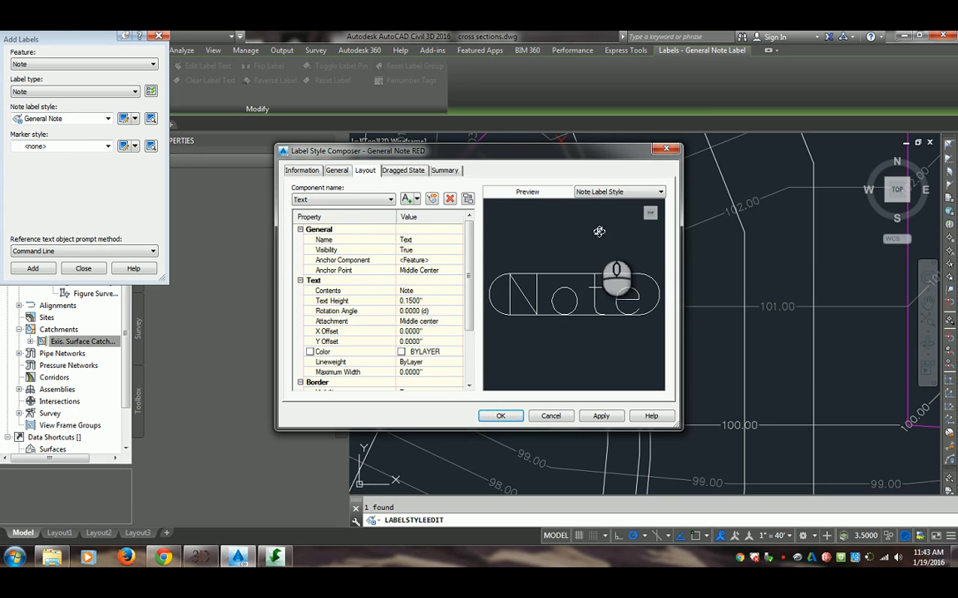
{"action": "left_click", "coordinate": [373, 199]}
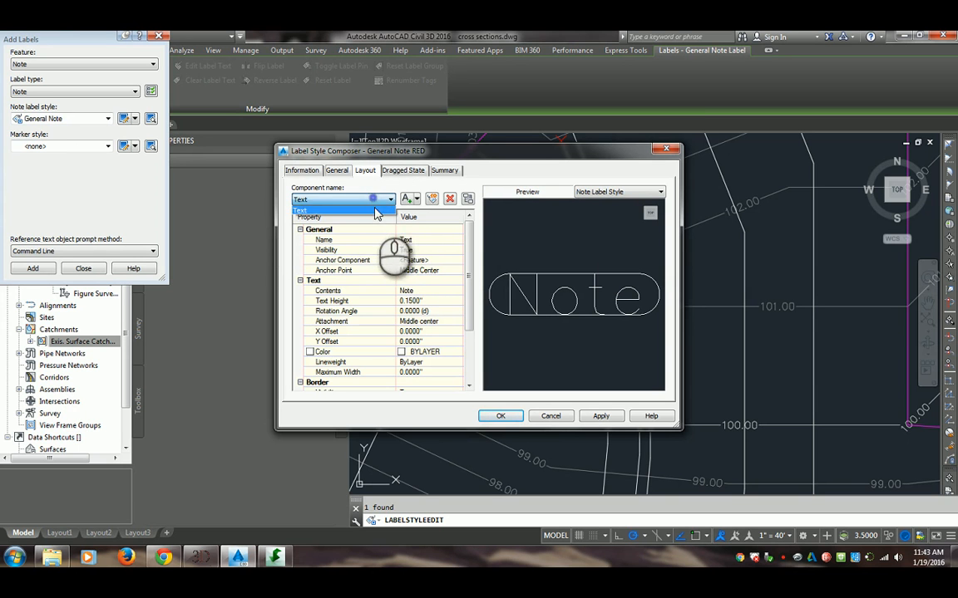
{"action": "left_click", "coordinate": [411, 199]}
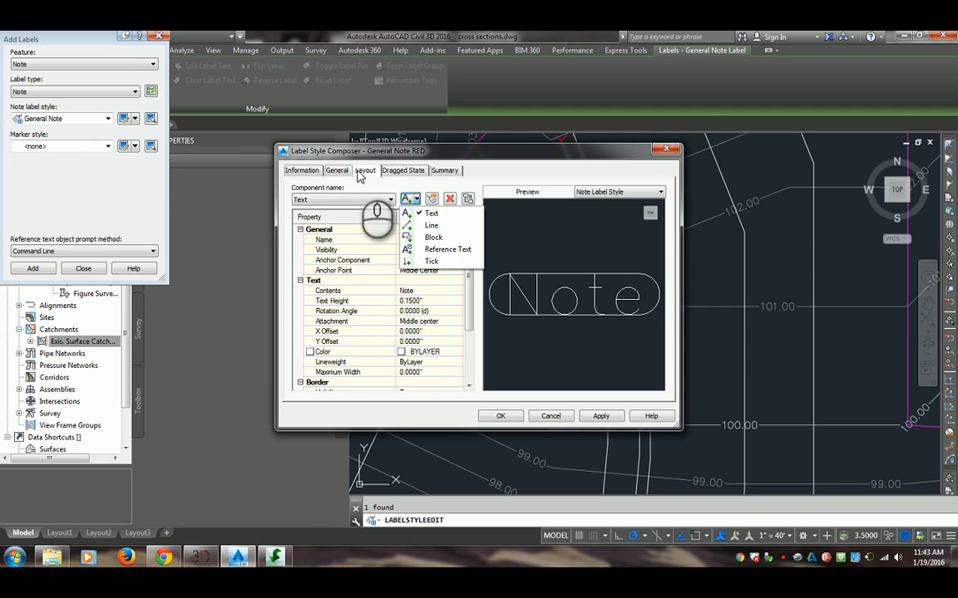
{"action": "left_click", "coordinate": [393, 287]}
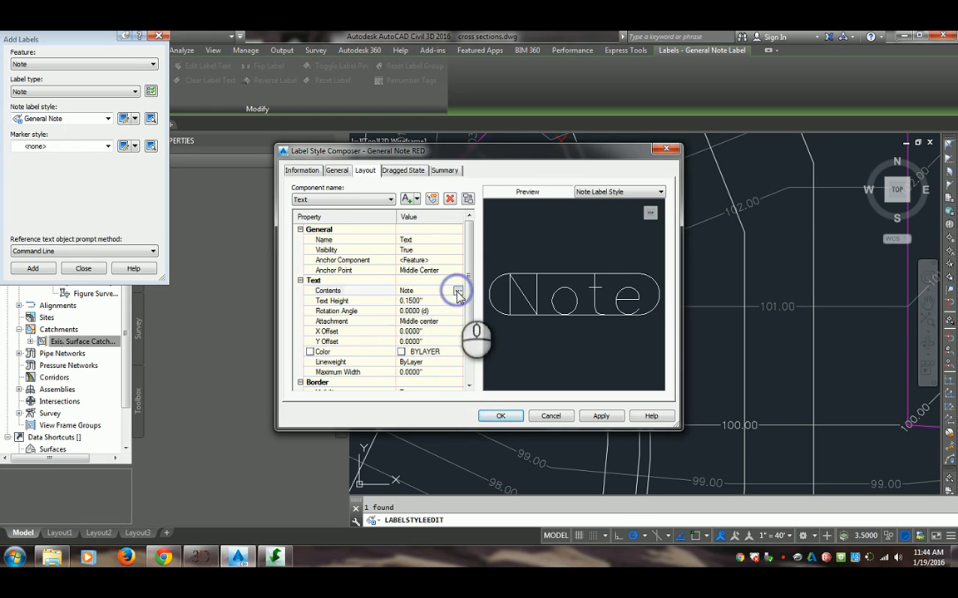
{"action": "left_click", "coordinate": [457, 293]}
{"action": "left_click", "coordinate": [603, 227]}
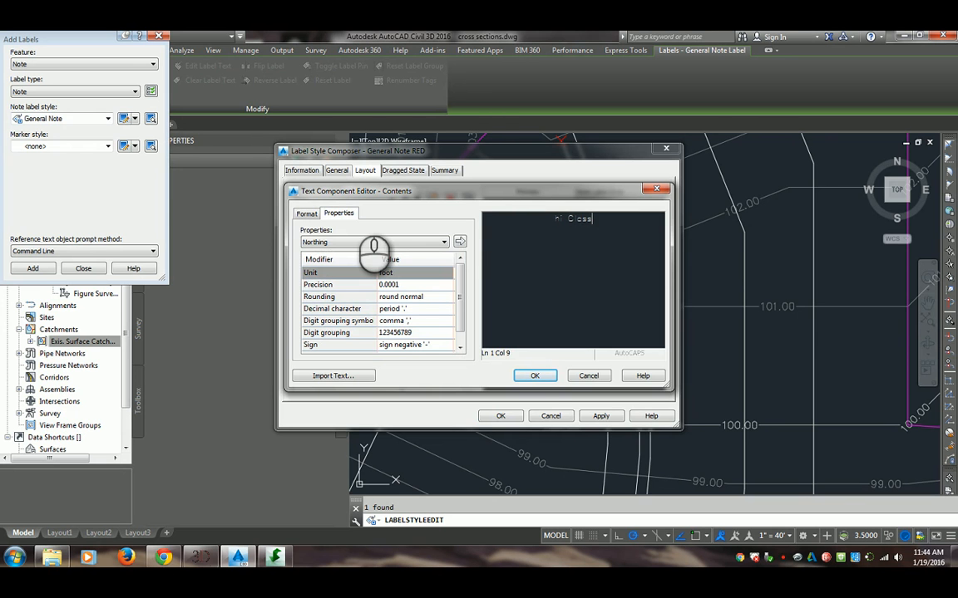
{"action": "left_click", "coordinate": [535, 375]}
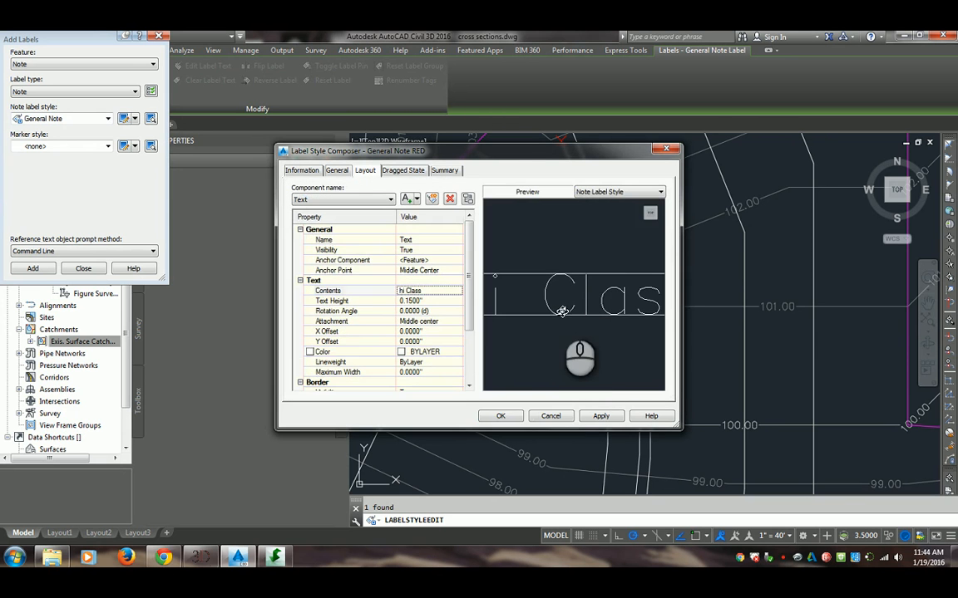
Insert the Northing property in feet with 0.0001 precision before "hi Class" in the text contents and check the label preview
{"action": "left_click_drag", "start_coordinate": [629, 151], "coordinate": [573, 170]}
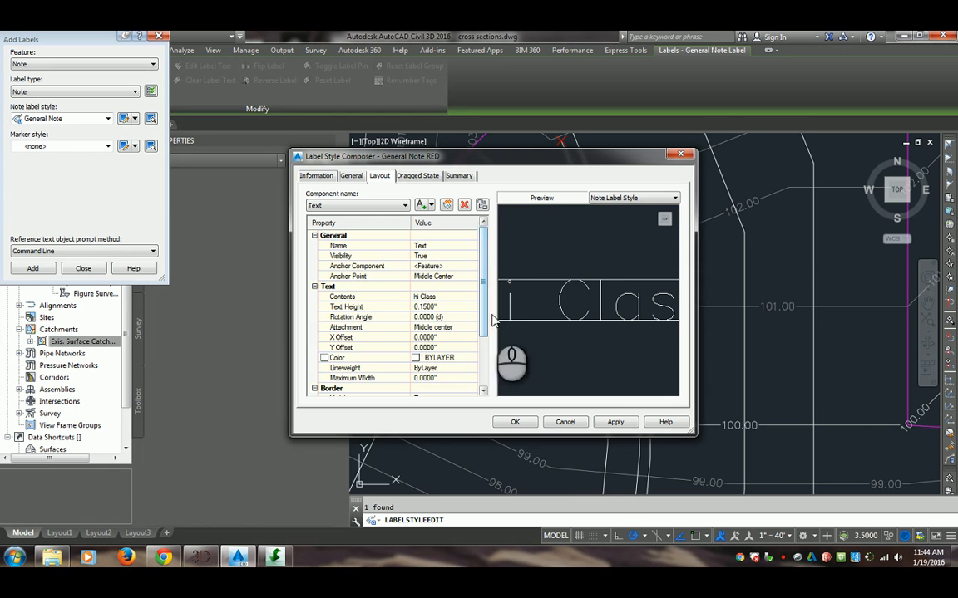
{"action": "left_click", "coordinate": [453, 296]}
{"action": "left_click", "coordinate": [468, 297]}
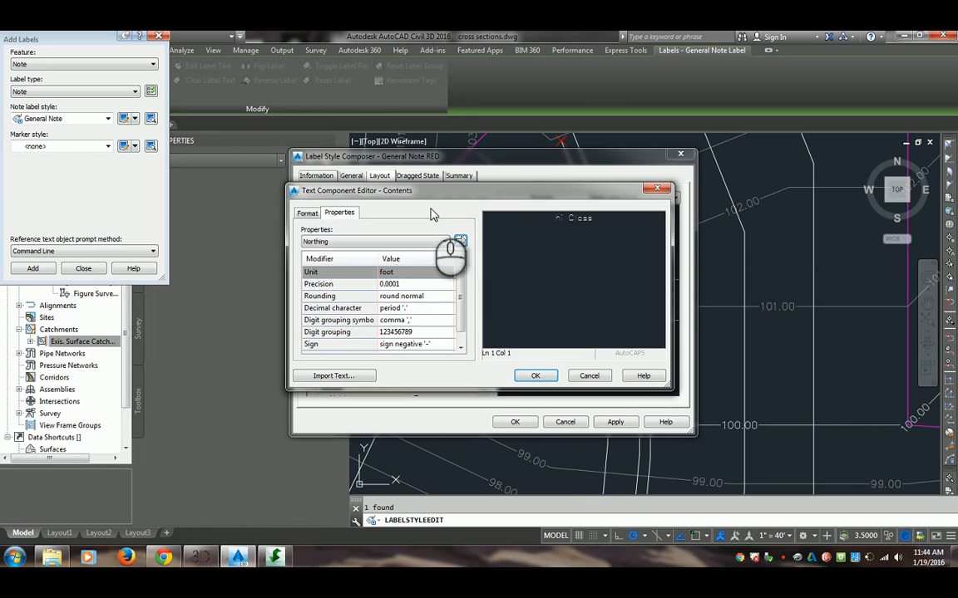
{"action": "left_click", "coordinate": [423, 242]}
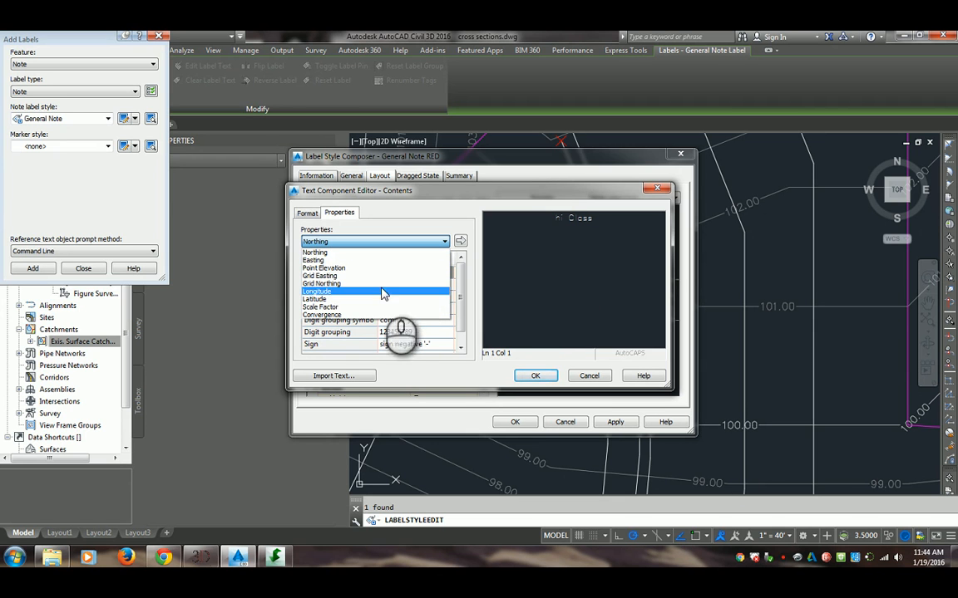
{"action": "left_click", "coordinate": [316, 252]}
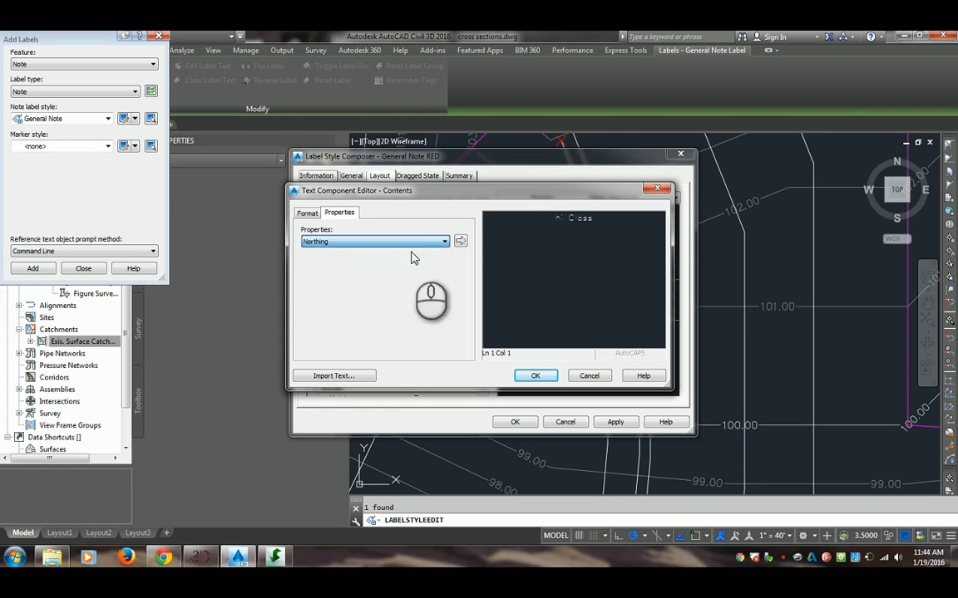
{"action": "left_click", "coordinate": [459, 241]}
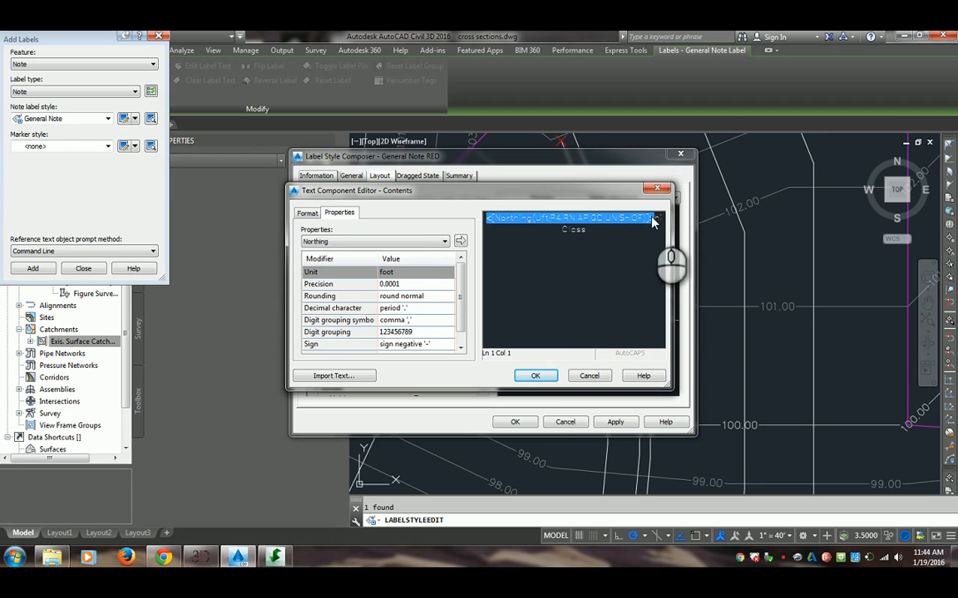
{"action": "left_click", "coordinate": [535, 376]}
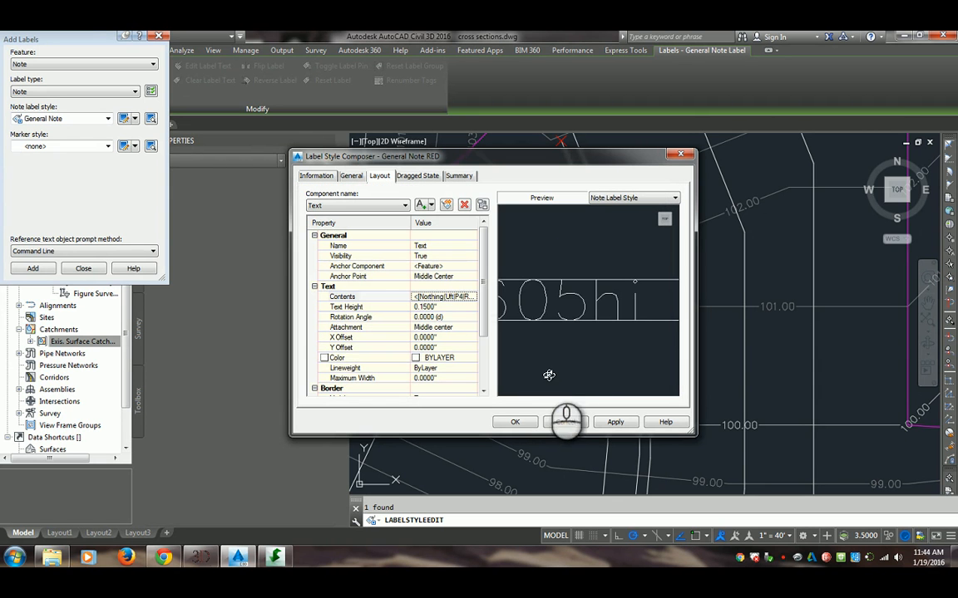
{"action": "scroll", "coordinate": [611, 284], "scroll_direction": "down", "scroll_amount": 4}
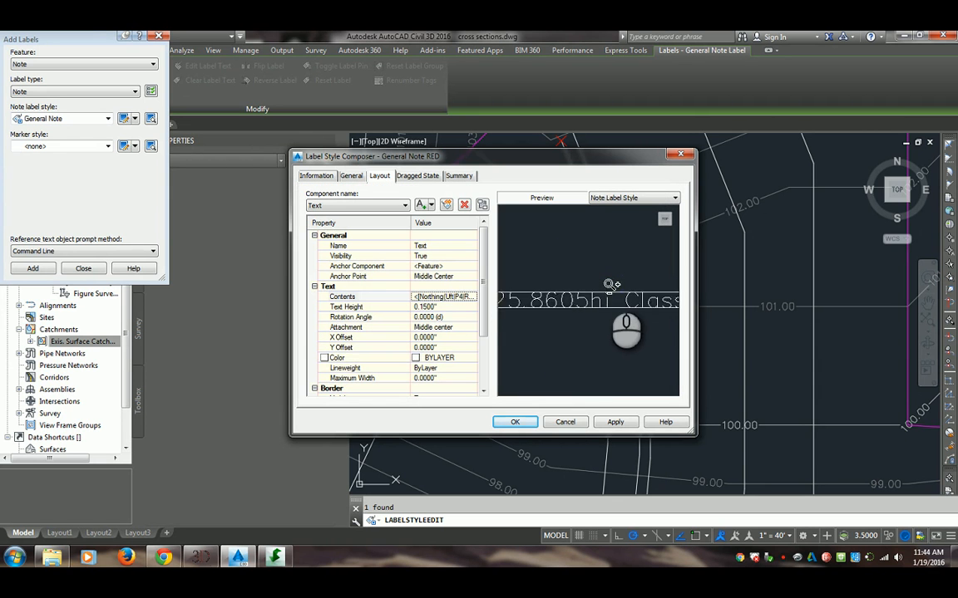
{"action": "scroll", "coordinate": [592, 306], "scroll_direction": "up", "scroll_amount": 2}
{"action": "scroll", "coordinate": [592, 306], "scroll_direction": "down", "scroll_amount": 2}
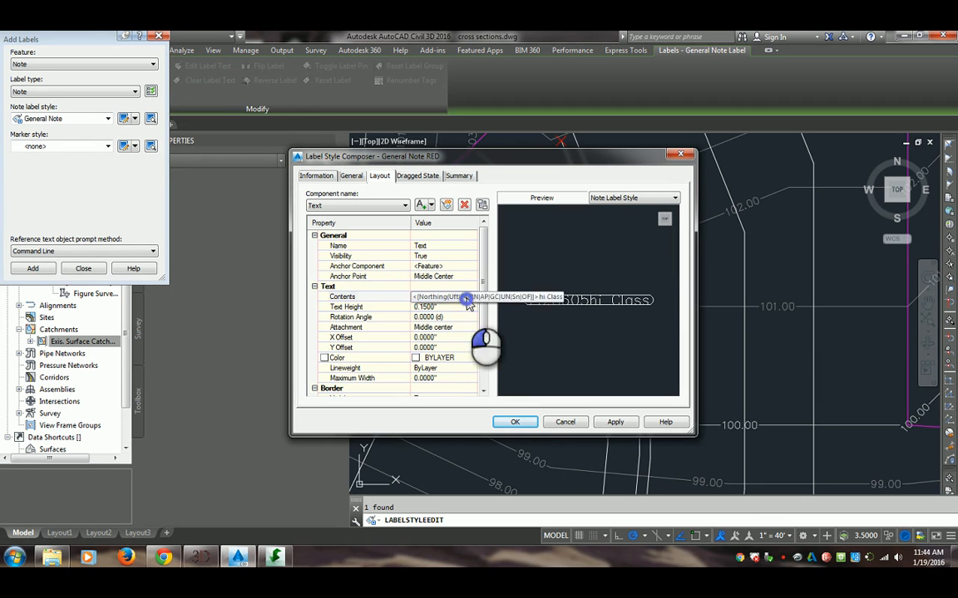
Insert the Point Elevation property in feet with 0.01 precision before the Northing property in the text contents
{"action": "right_click", "coordinate": [470, 297]}
{"action": "left_click", "coordinate": [472, 297]}
{"action": "left_click", "coordinate": [471, 296]}
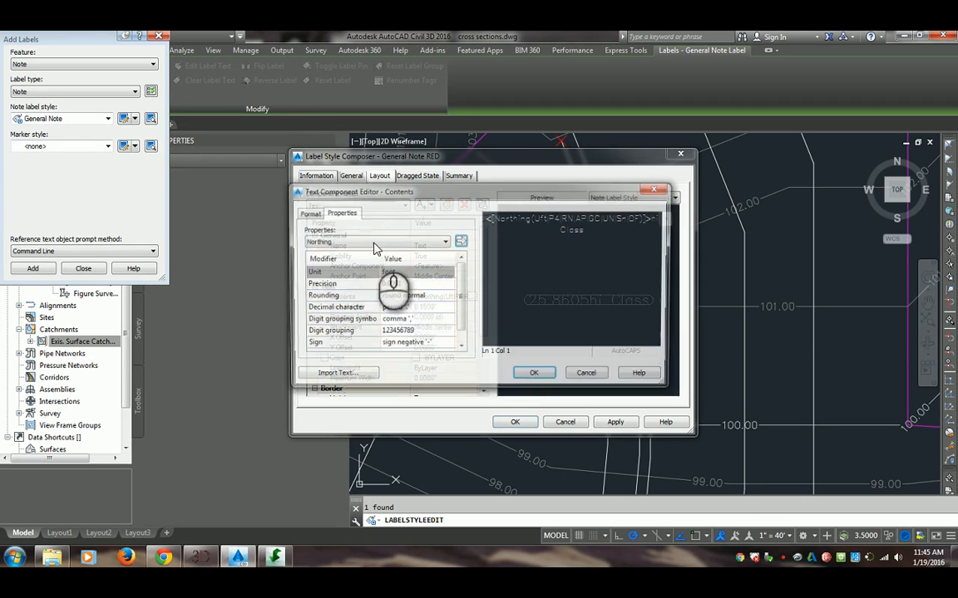
{"action": "left_click", "coordinate": [416, 240]}
{"action": "left_click", "coordinate": [399, 269]}
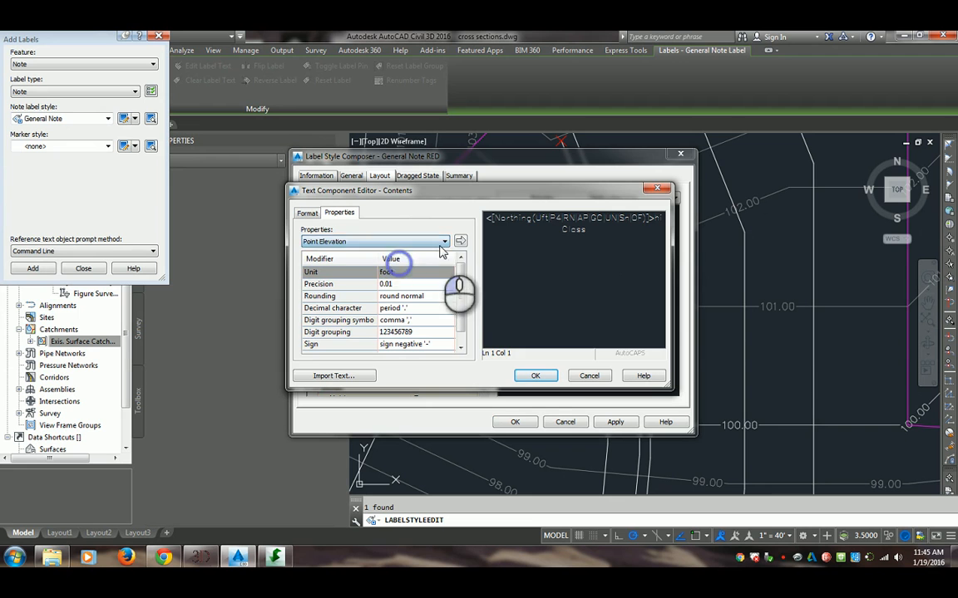
{"action": "left_click", "coordinate": [462, 242]}
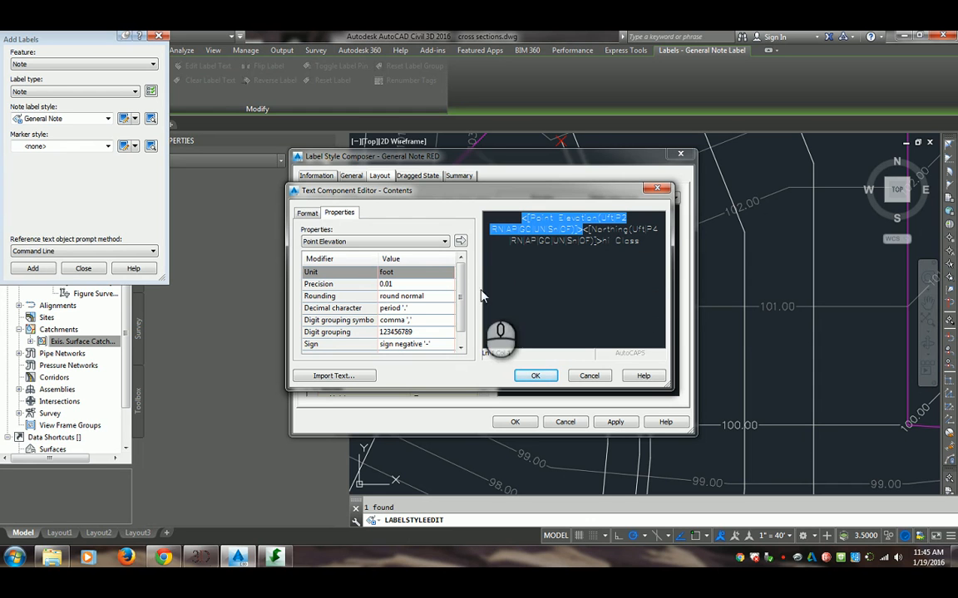
{"action": "left_click", "coordinate": [431, 242]}
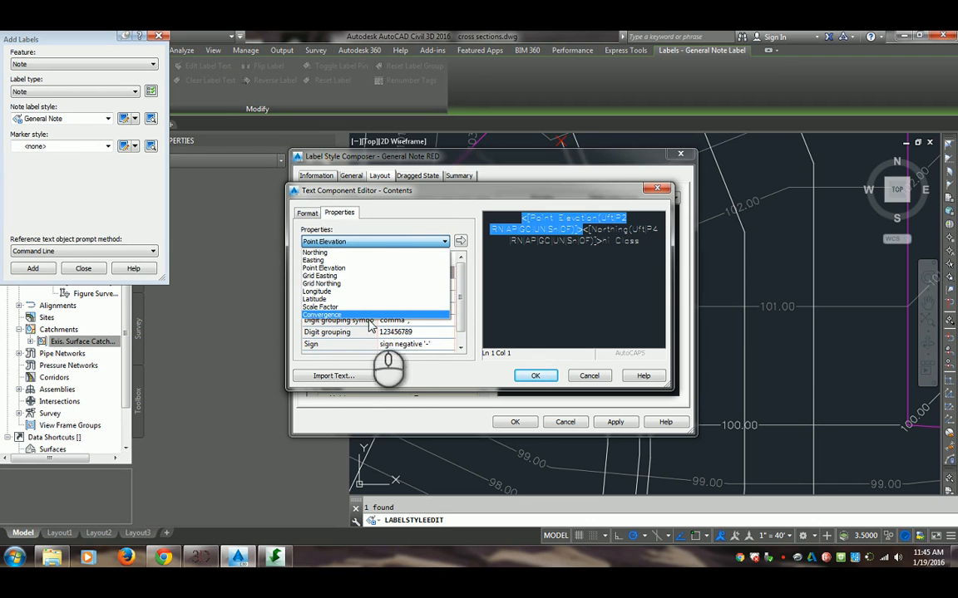
{"action": "left_click", "coordinate": [391, 284]}
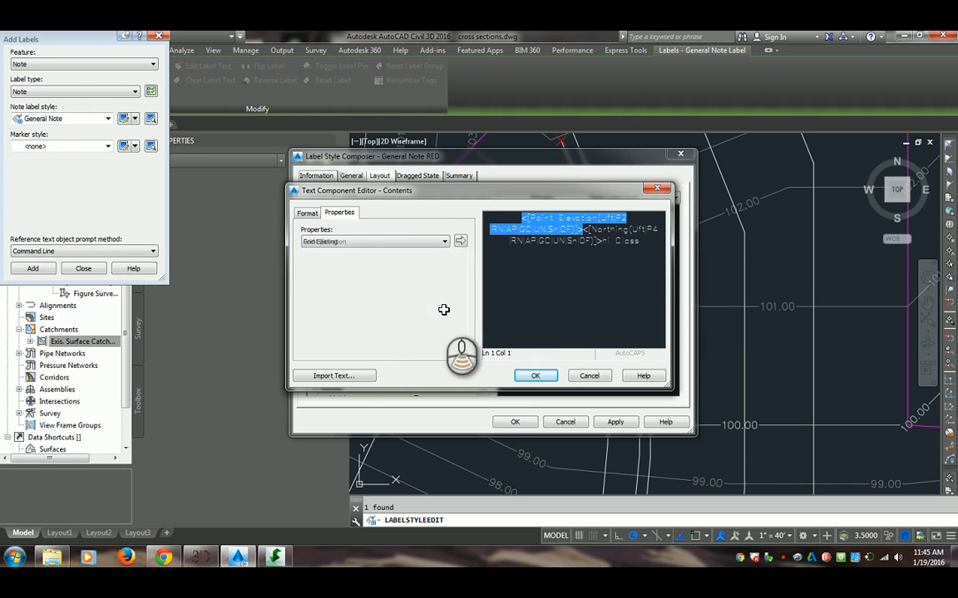
Try coloring the Point Elevation property red, the Northing property green and "hi Class" blue, and discard the contents edits
{"action": "left_click", "coordinate": [308, 213]}
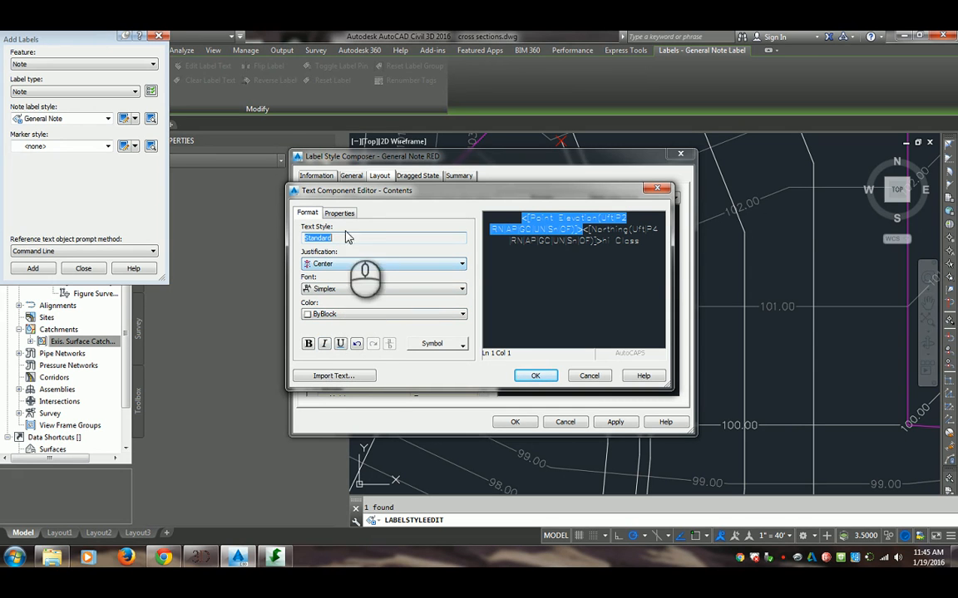
{"action": "left_click", "coordinate": [360, 314]}
{"action": "left_click", "coordinate": [318, 332]}
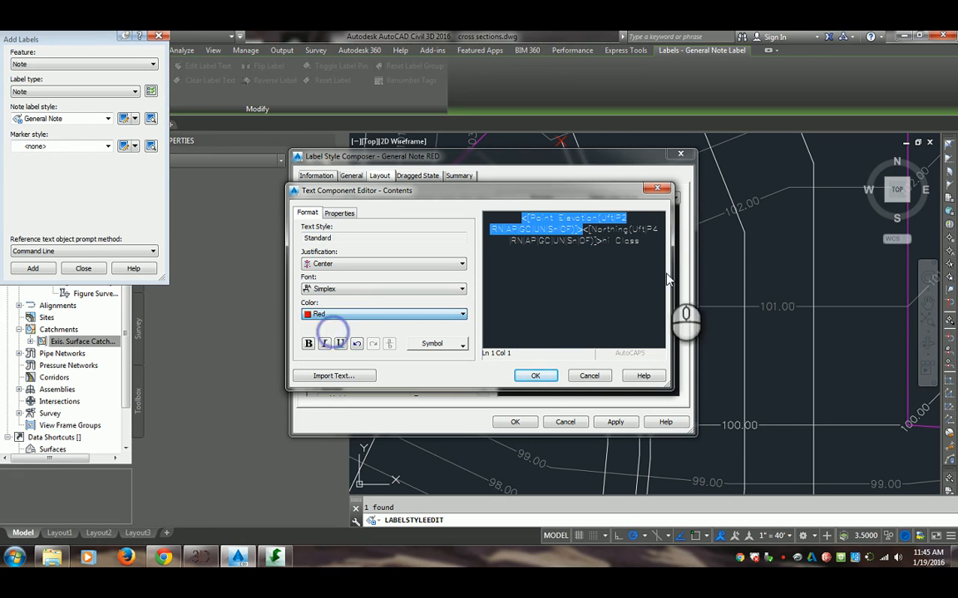
{"action": "left_click", "coordinate": [622, 243]}
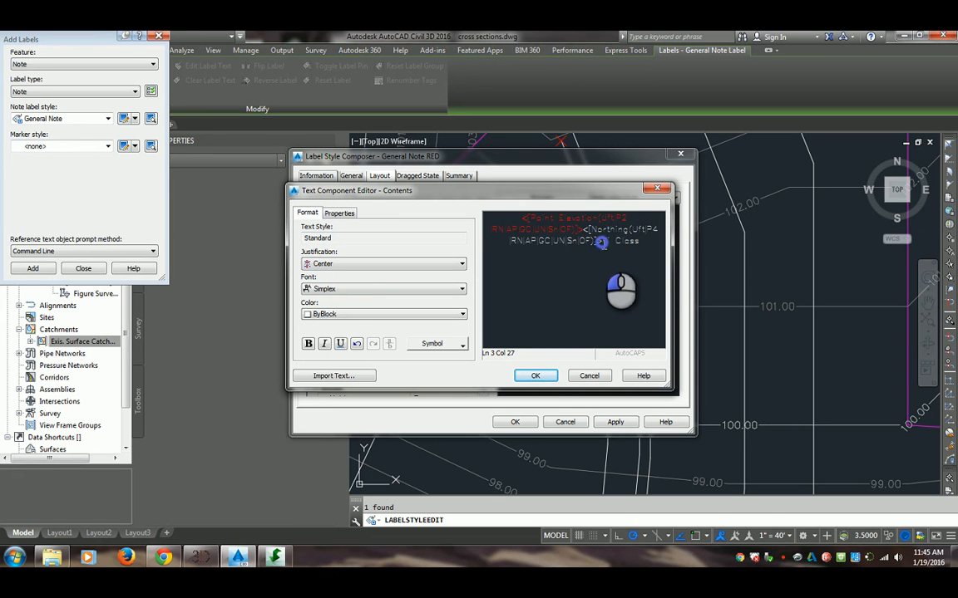
{"action": "left_click_drag", "start_coordinate": [601, 243], "coordinate": [581, 229]}
{"action": "left_click", "coordinate": [345, 314]}
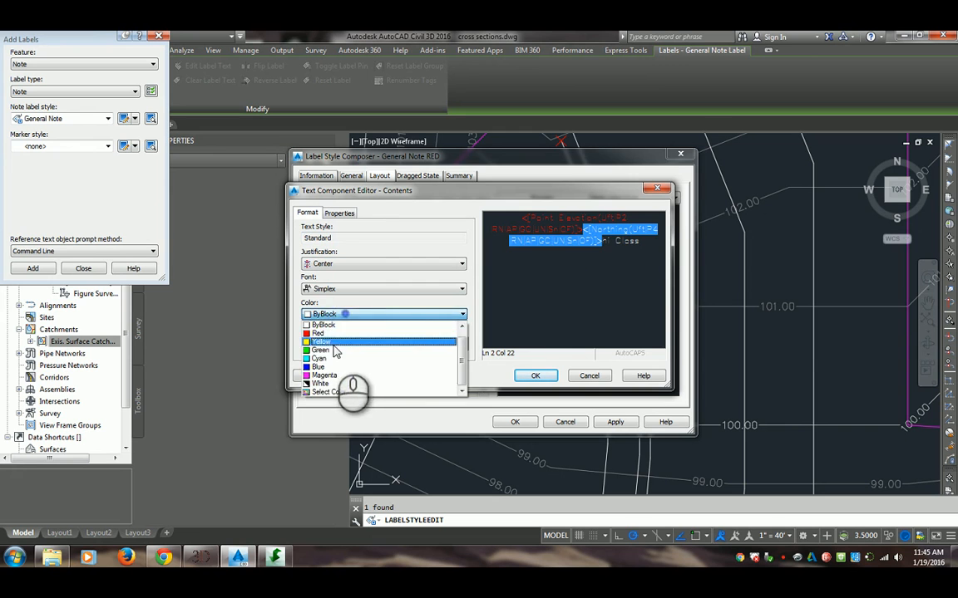
{"action": "left_click", "coordinate": [320, 350]}
{"action": "left_click_drag", "start_coordinate": [639, 241], "coordinate": [602, 243]}
{"action": "left_click", "coordinate": [334, 314]}
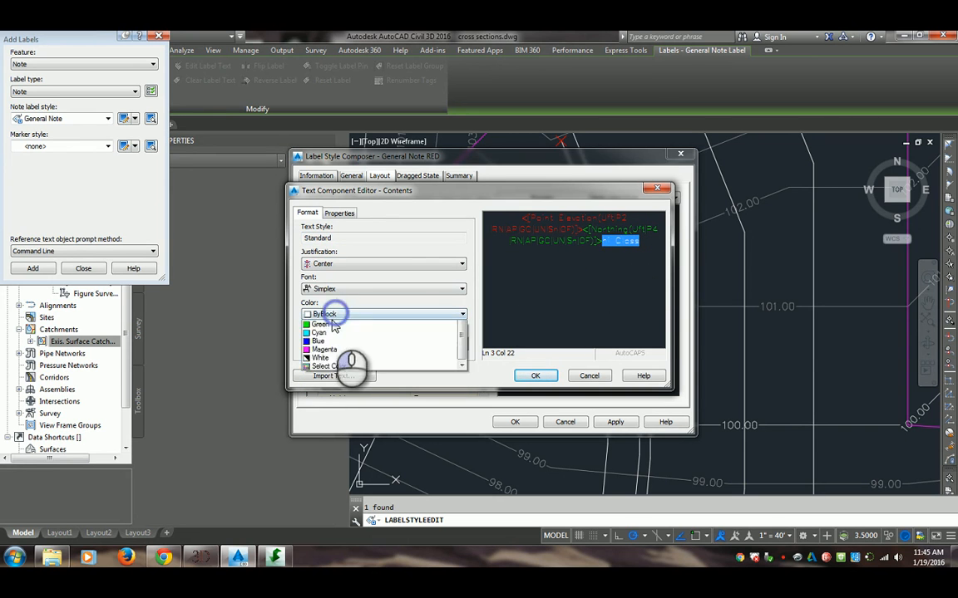
{"action": "left_click", "coordinate": [314, 373]}
{"action": "left_click", "coordinate": [567, 328]}
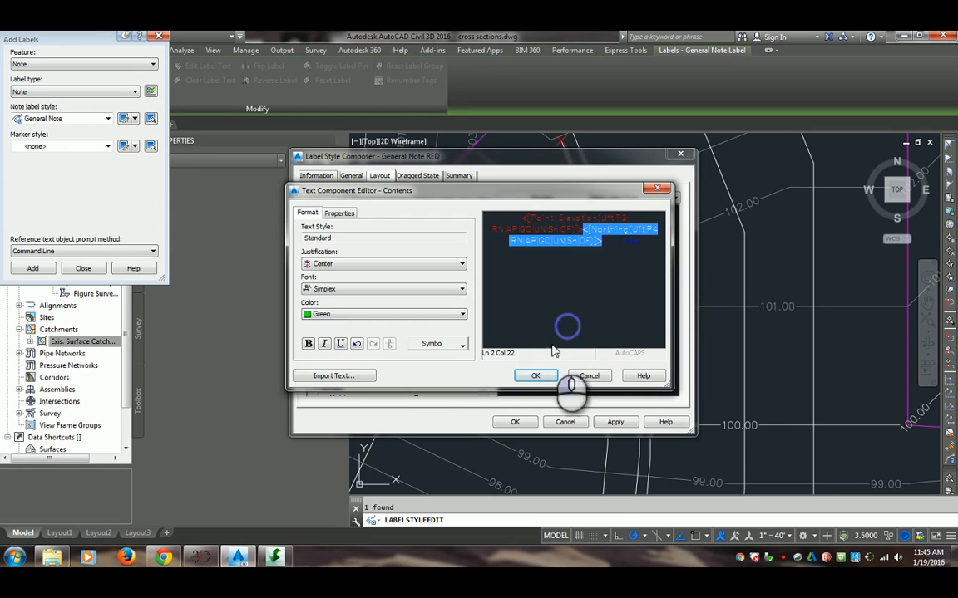
{"action": "left_click", "coordinate": [604, 248]}
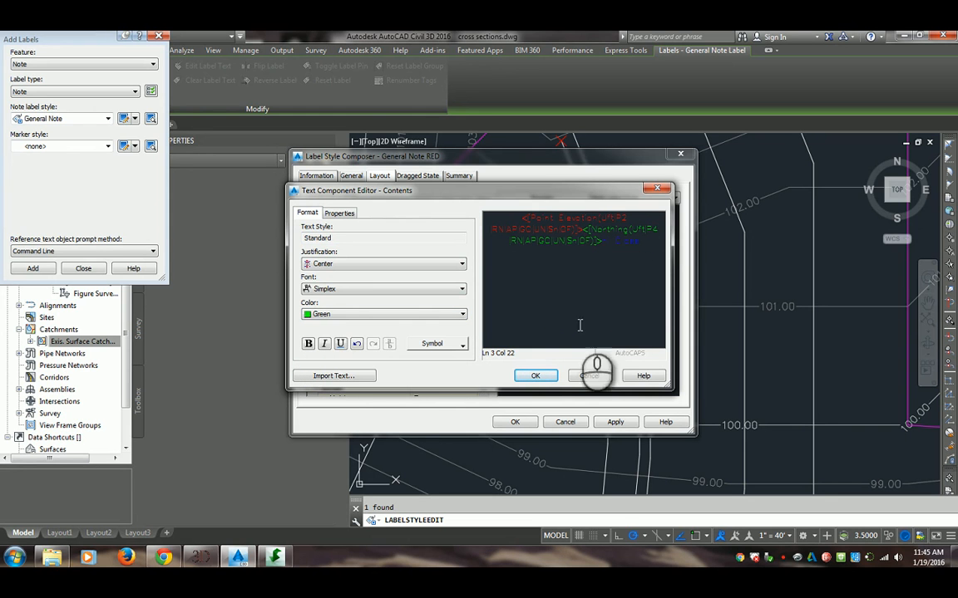
{"action": "left_click", "coordinate": [586, 375]}
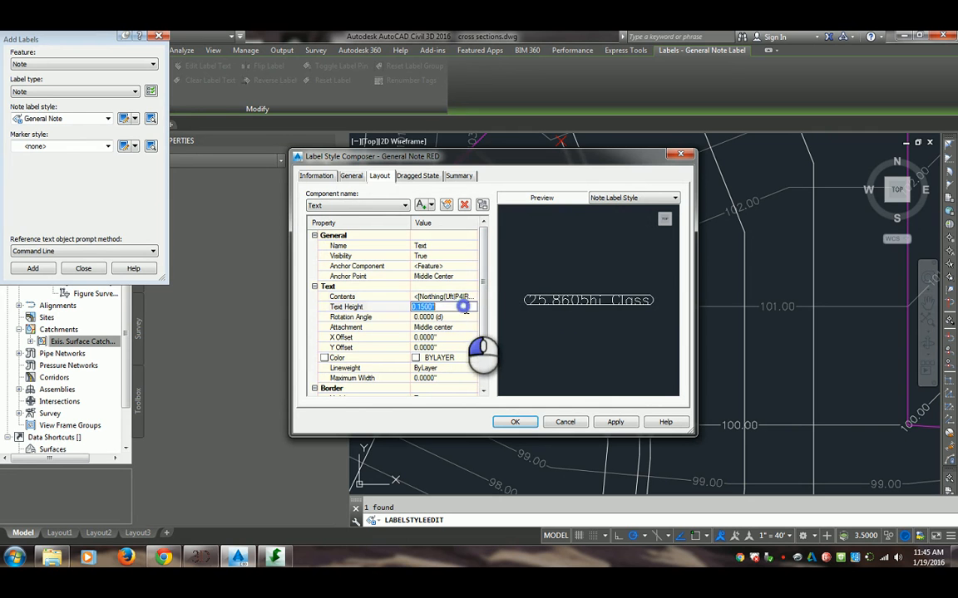
Replace the Text component's entire contents with the Point Elevation property in feet with 0.01 precision
{"action": "left_click", "coordinate": [472, 297]}
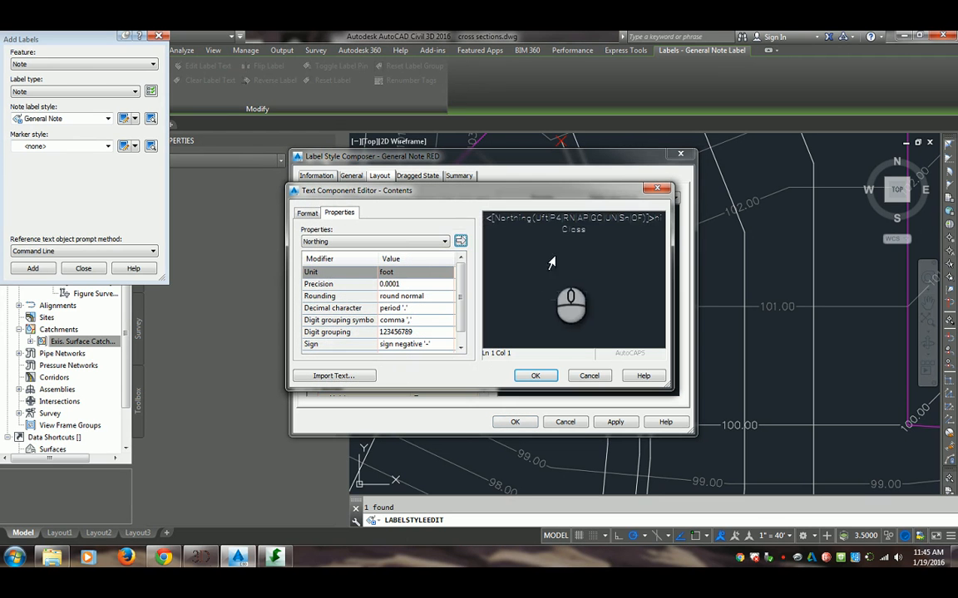
{"action": "key", "text": "Delete"}
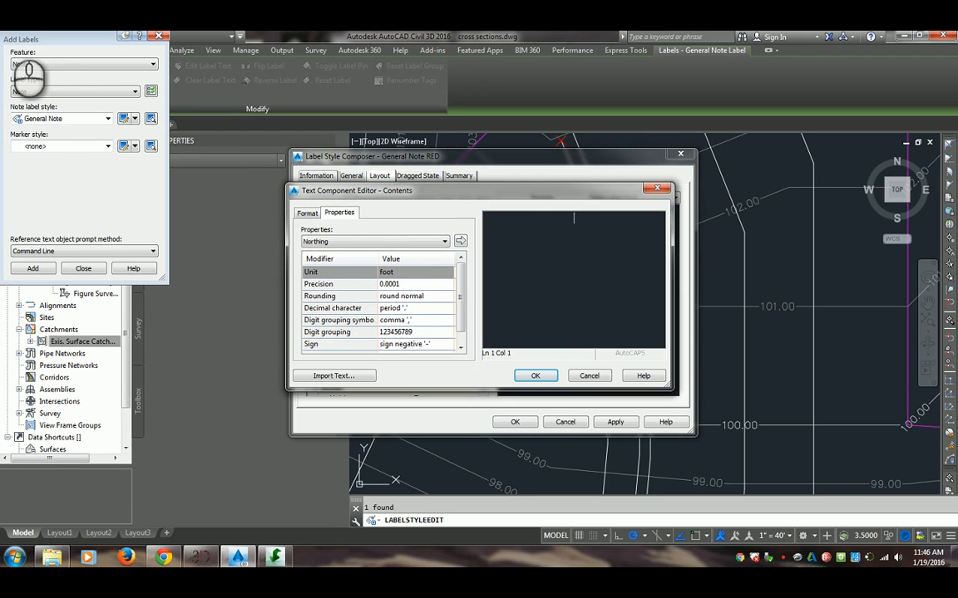
{"action": "left_click", "coordinate": [359, 242]}
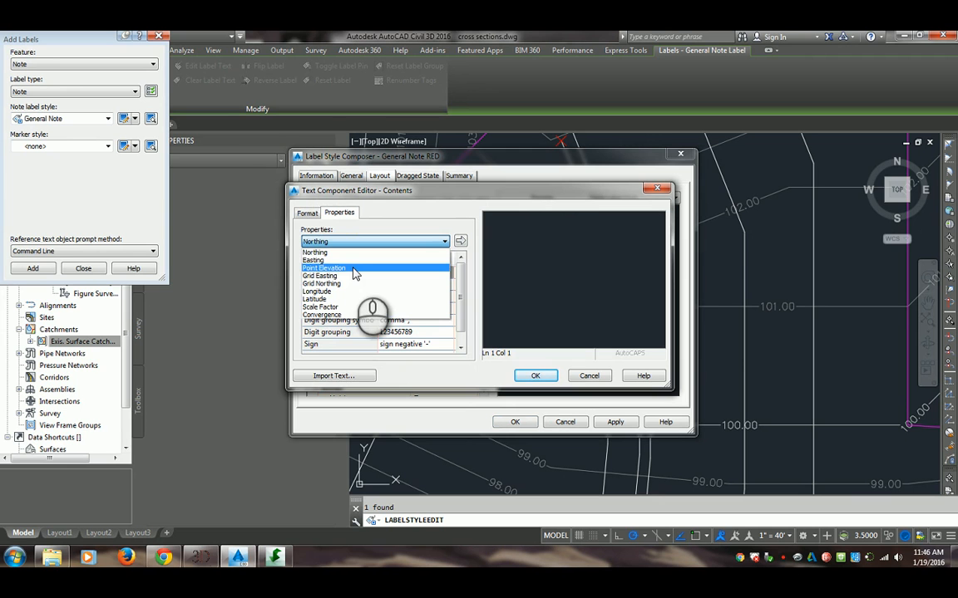
{"action": "left_click", "coordinate": [408, 268]}
{"action": "left_click", "coordinate": [460, 241]}
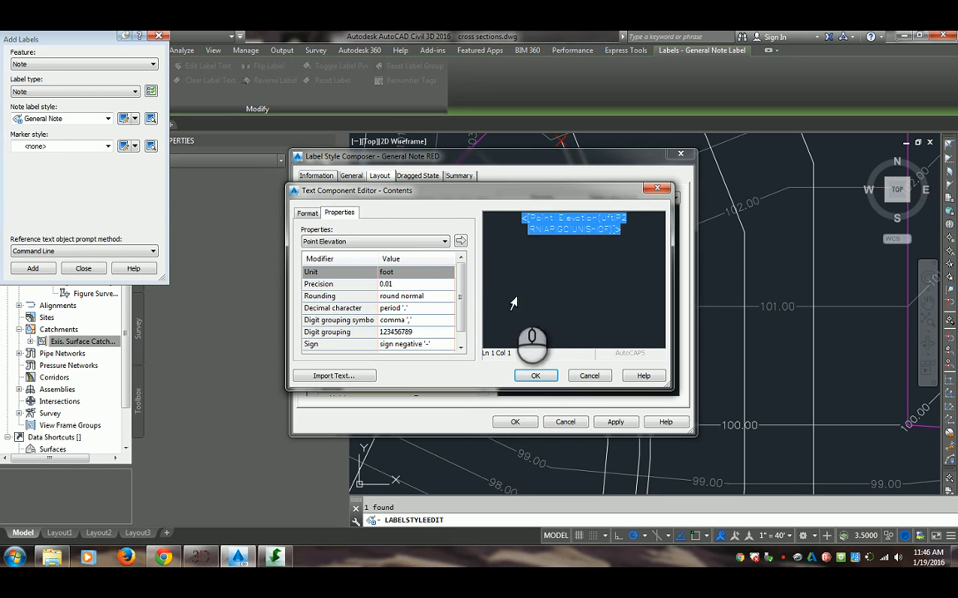
{"action": "left_click", "coordinate": [535, 375]}
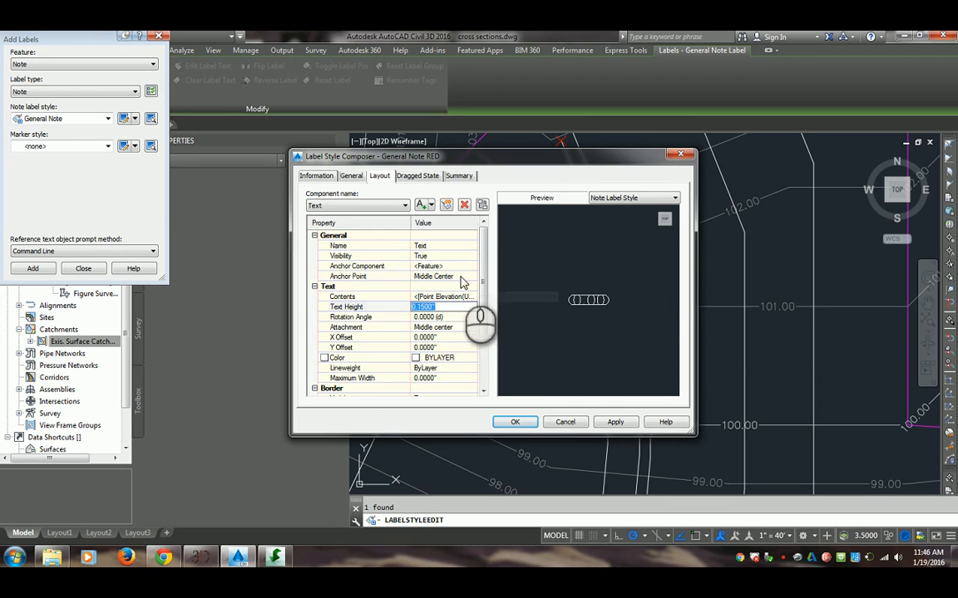
Set the Text component's border type to Circular
{"action": "left_click", "coordinate": [453, 316]}
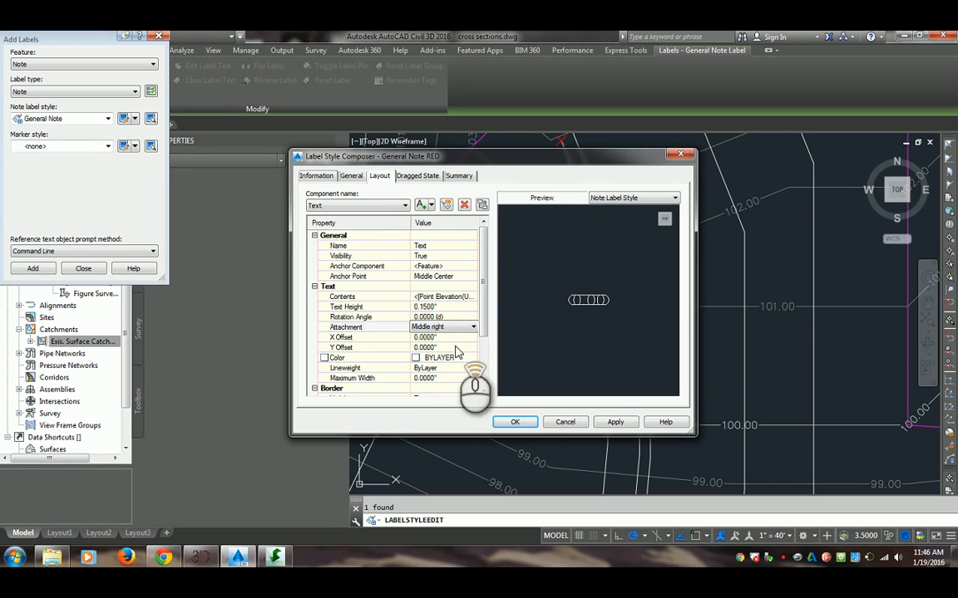
{"action": "left_click_drag", "start_coordinate": [484, 323], "coordinate": [480, 378]}
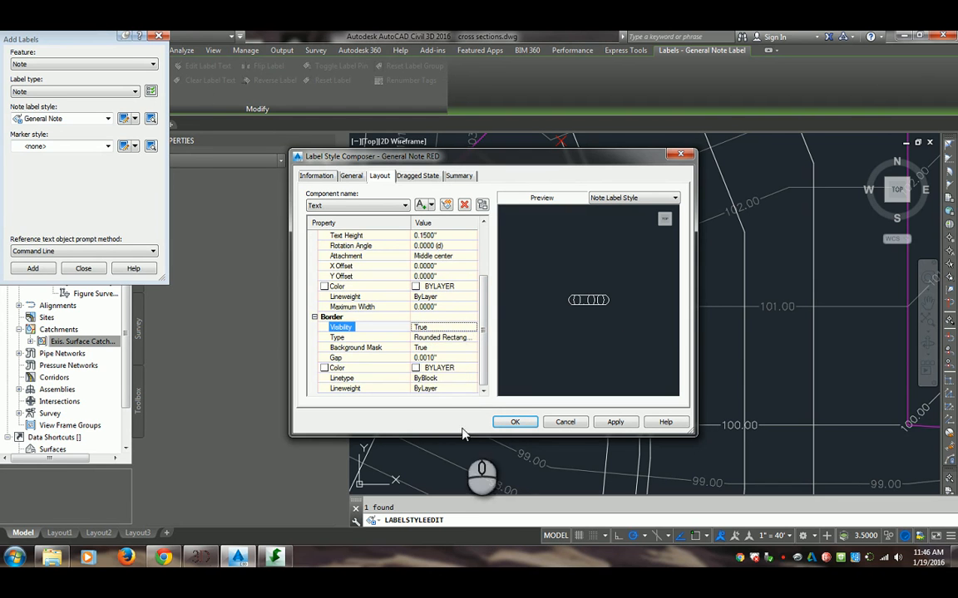
{"action": "left_click", "coordinate": [460, 339]}
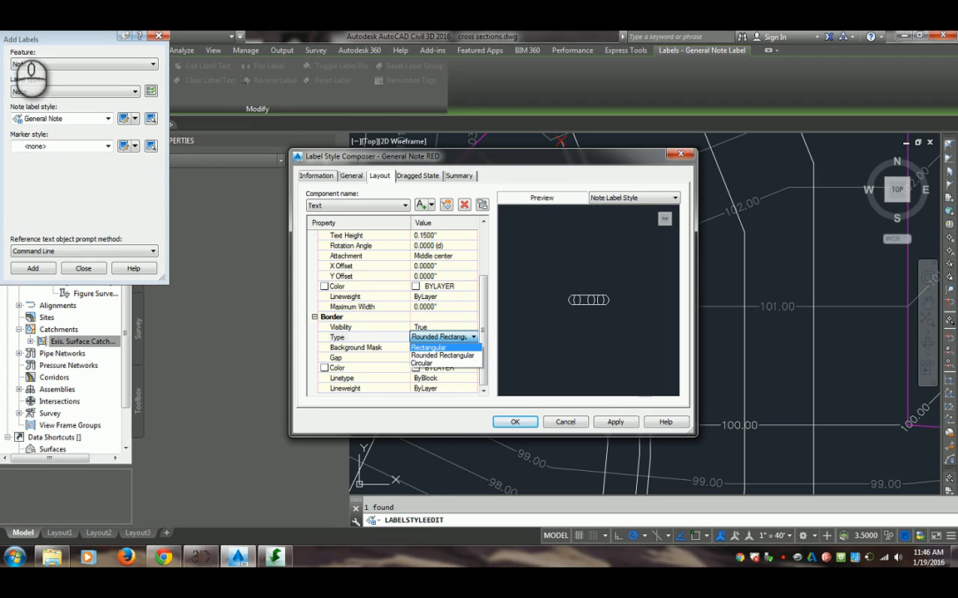
{"action": "left_click", "coordinate": [421, 363]}
{"action": "scroll", "coordinate": [456, 286], "scroll_direction": "up", "scroll_amount": 1}
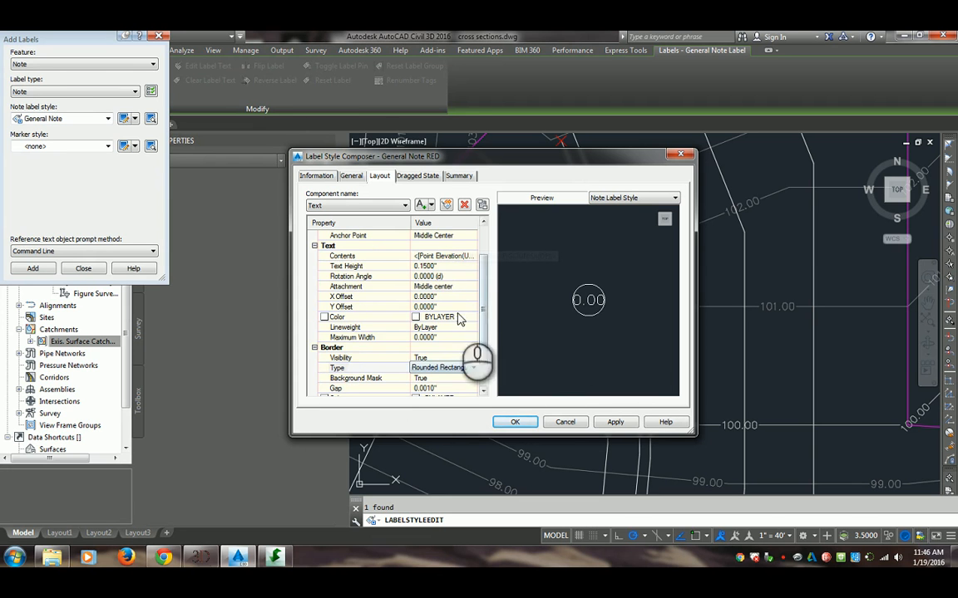
Test the circular border with a long run of 1s after the Point Elevation property, and delete the 1s again
{"action": "left_click", "coordinate": [462, 249]}
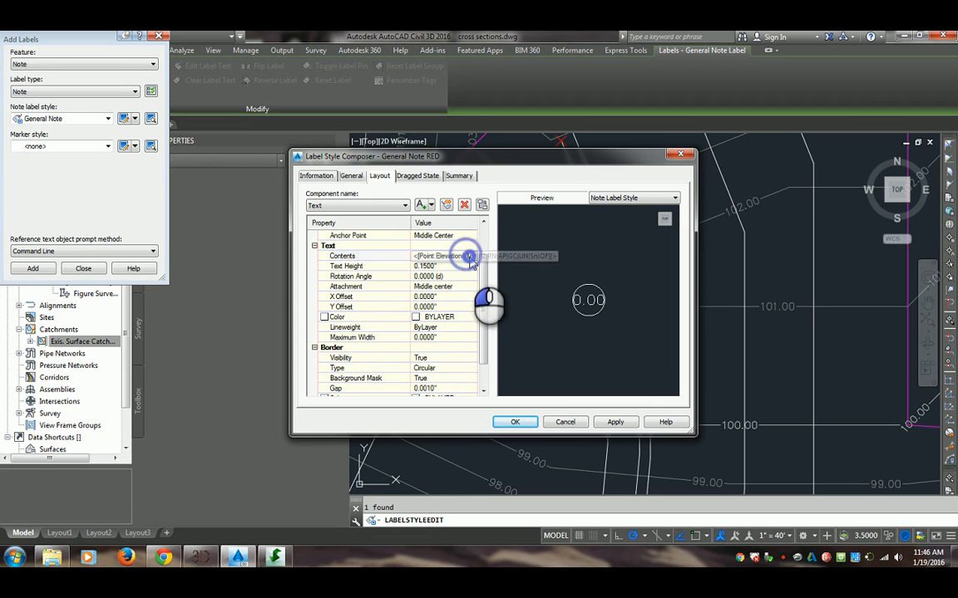
{"action": "left_click", "coordinate": [466, 256]}
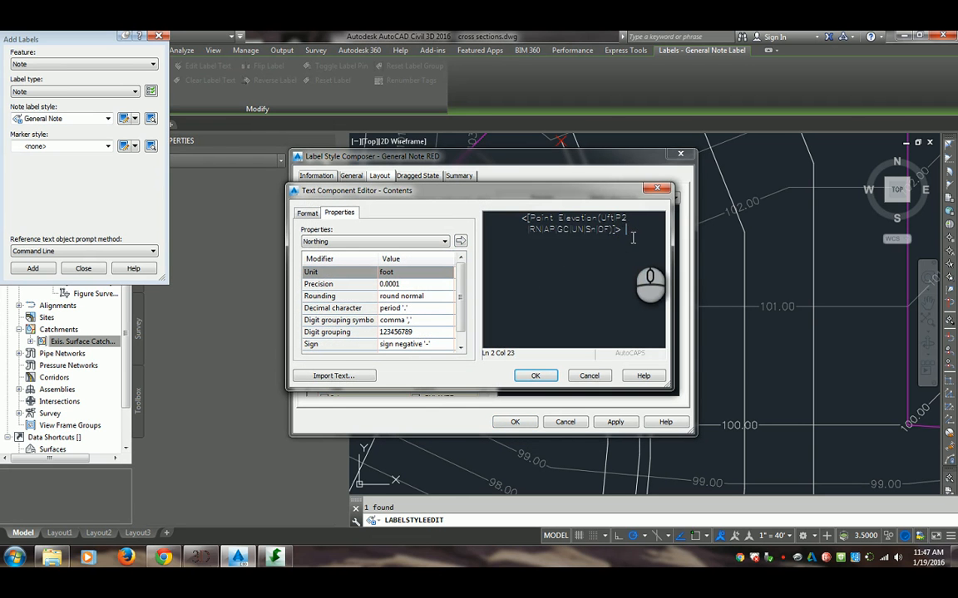
{"action": "left_click", "coordinate": [535, 375]}
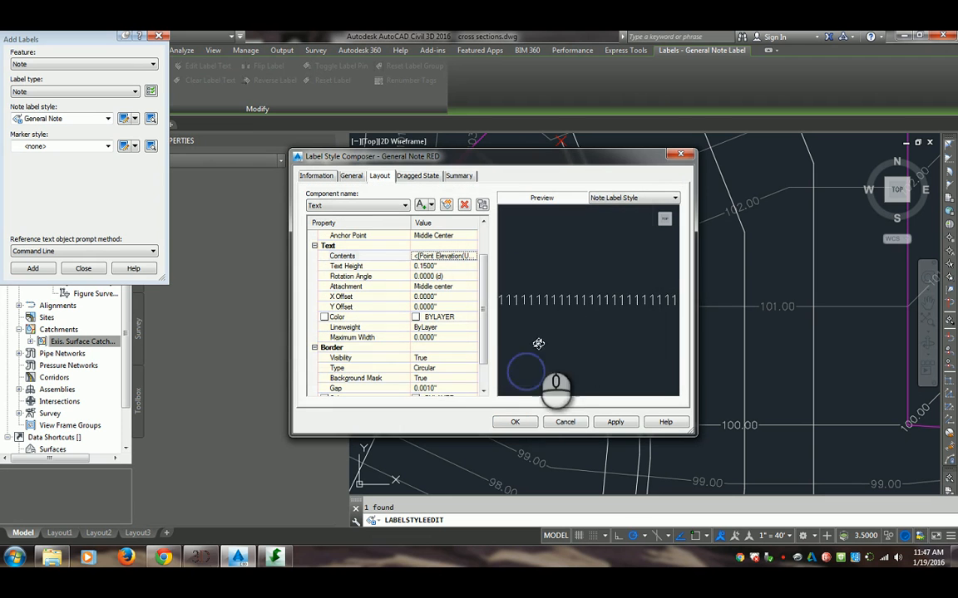
{"action": "scroll", "coordinate": [540, 350], "scroll_direction": "down", "scroll_amount": 3}
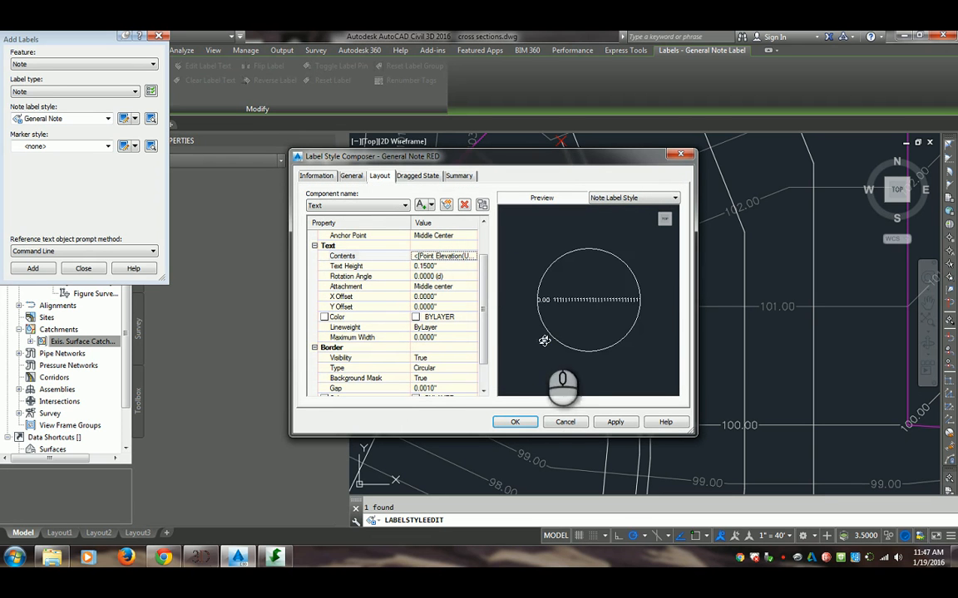
{"action": "left_click", "coordinate": [479, 259]}
{"action": "left_click_drag", "start_coordinate": [641, 246], "coordinate": [520, 244]}
{"action": "key", "text": "Delete"}
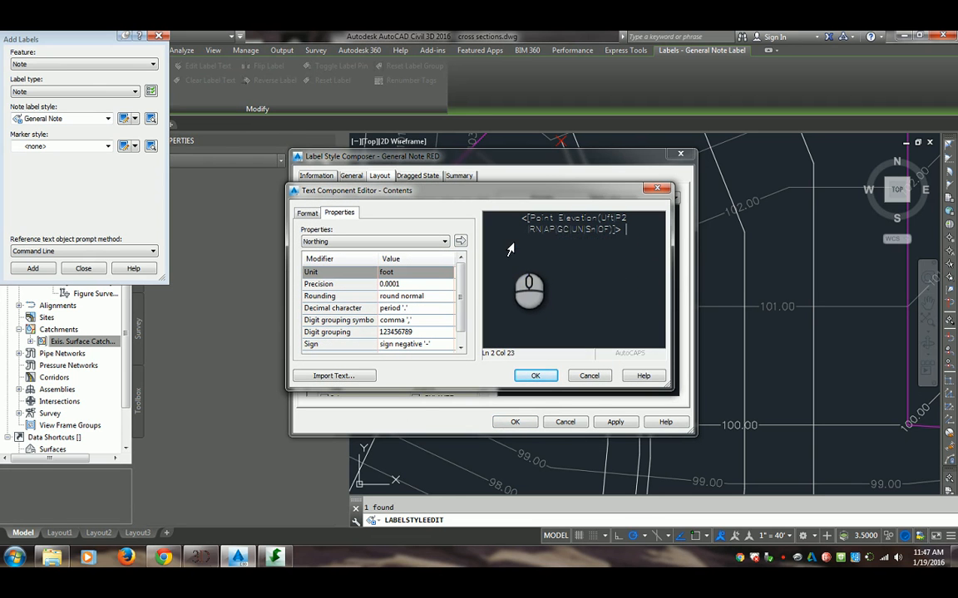
{"action": "left_click", "coordinate": [547, 376]}
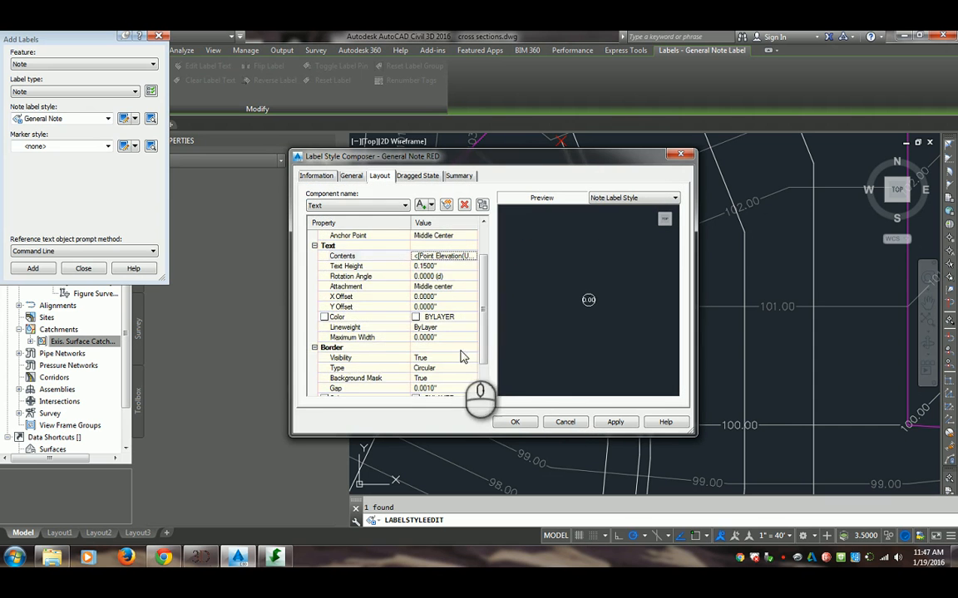
Accept the General Note RED style edits, and reopen the style to set the Text component's color to red
{"action": "left_click_drag", "start_coordinate": [484, 346], "coordinate": [485, 372]}
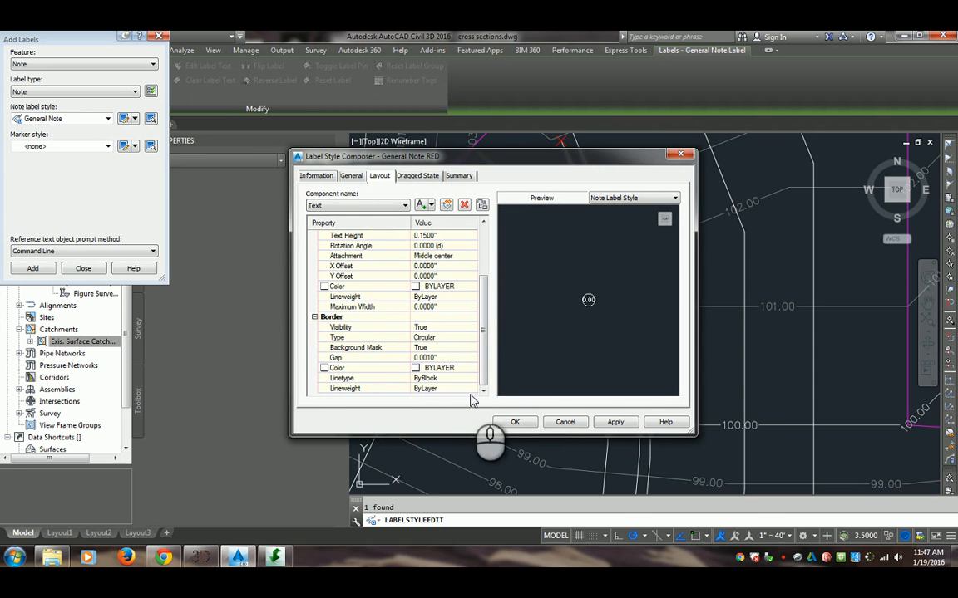
{"action": "left_click", "coordinate": [515, 423]}
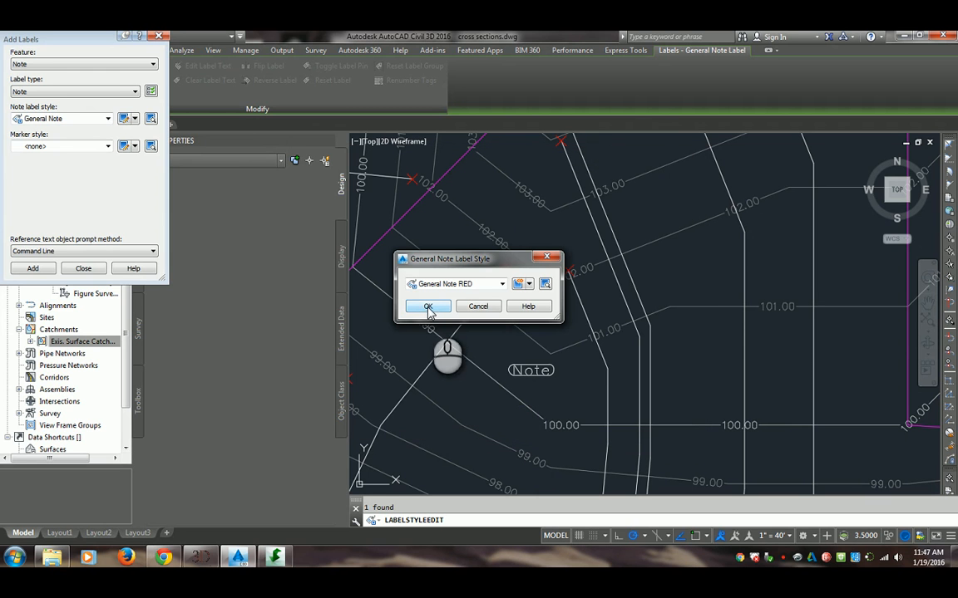
{"action": "left_click", "coordinate": [527, 284]}
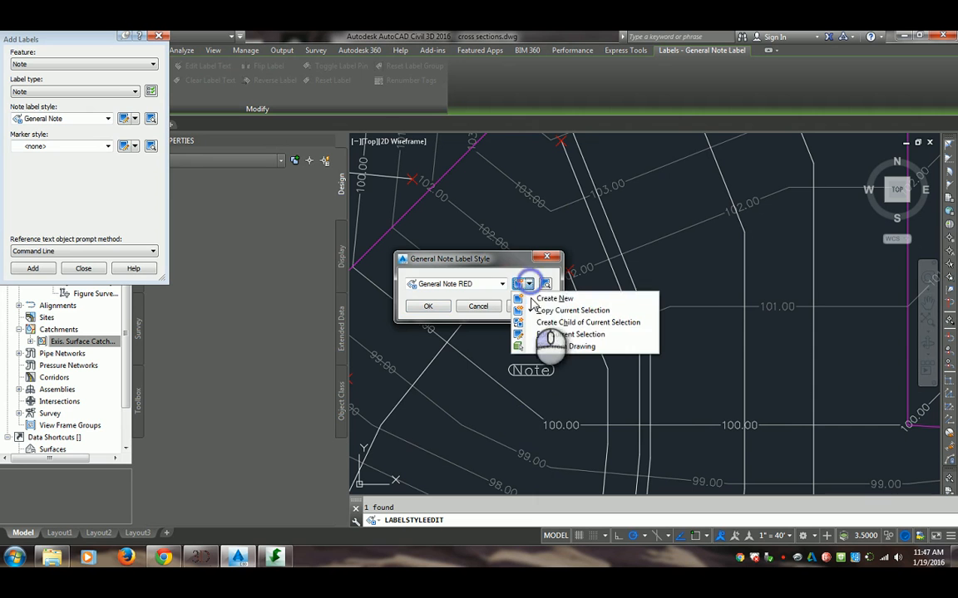
{"action": "left_click", "coordinate": [566, 336]}
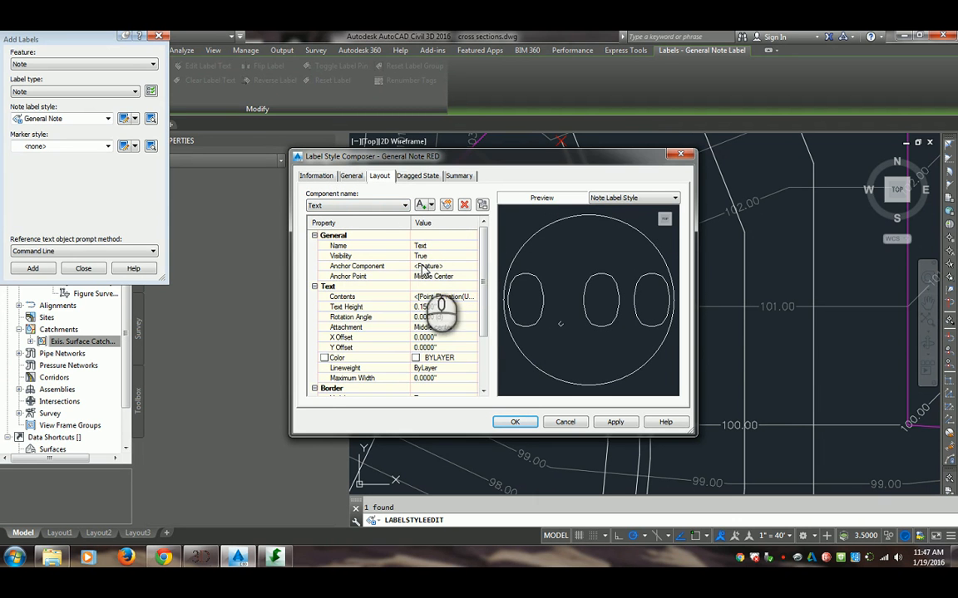
{"action": "left_click", "coordinate": [472, 357]}
{"action": "left_click", "coordinate": [400, 325]}
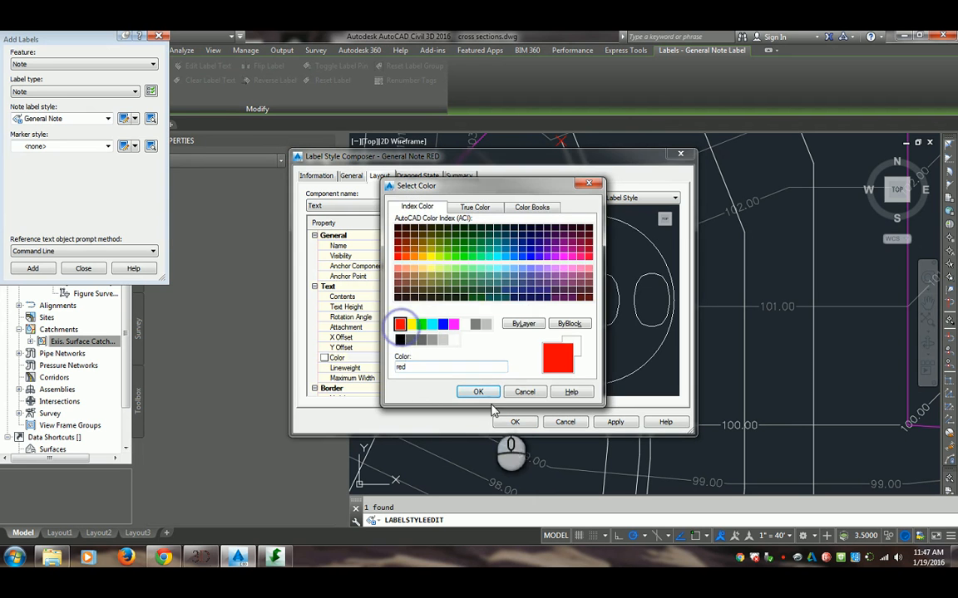
{"action": "left_click", "coordinate": [480, 391]}
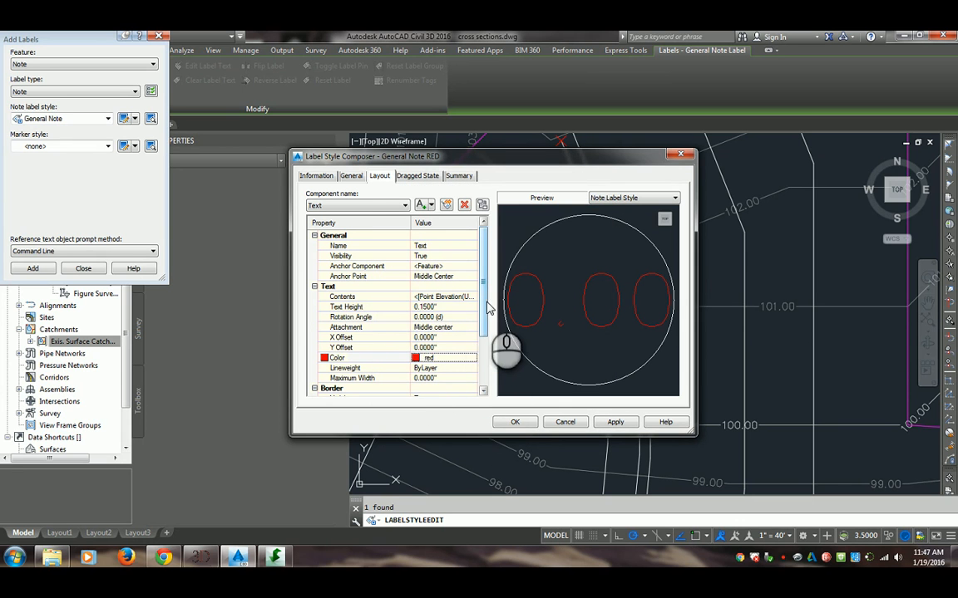
{"action": "left_click", "coordinate": [316, 287]}
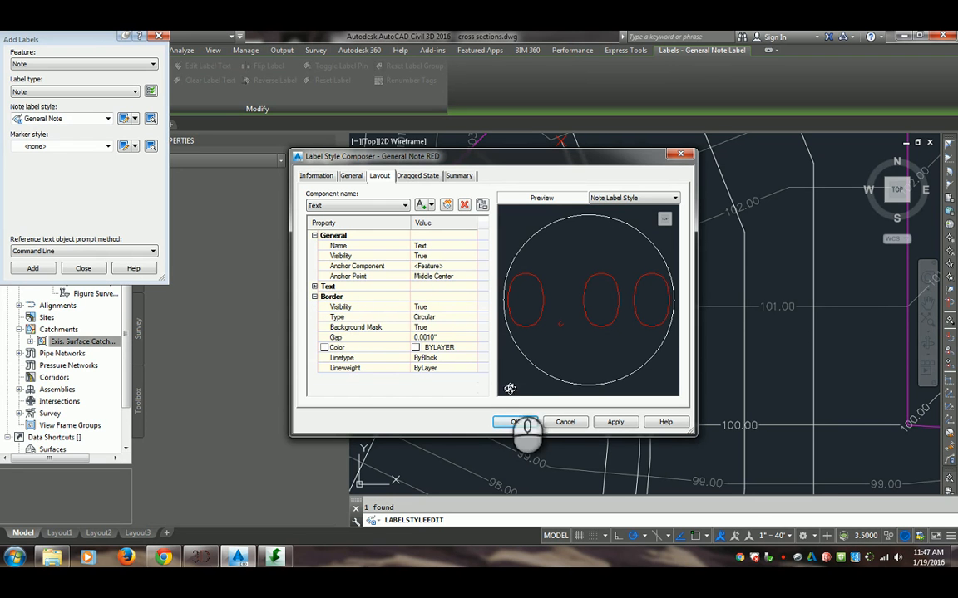
Set the border color of the General Note RED style's Text component to red
{"action": "left_click", "coordinate": [452, 345]}
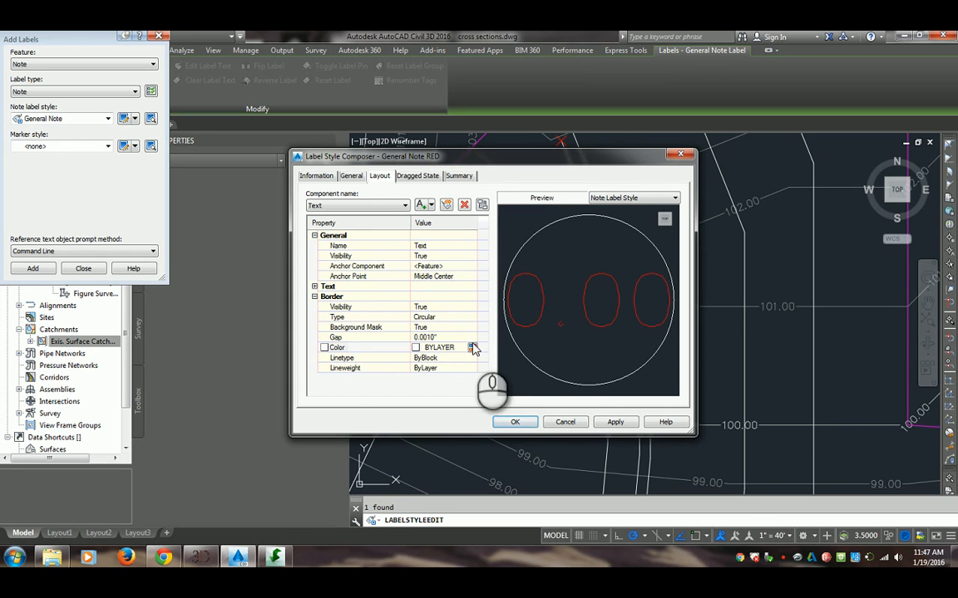
{"action": "left_click", "coordinate": [472, 349]}
{"action": "left_click", "coordinate": [400, 324]}
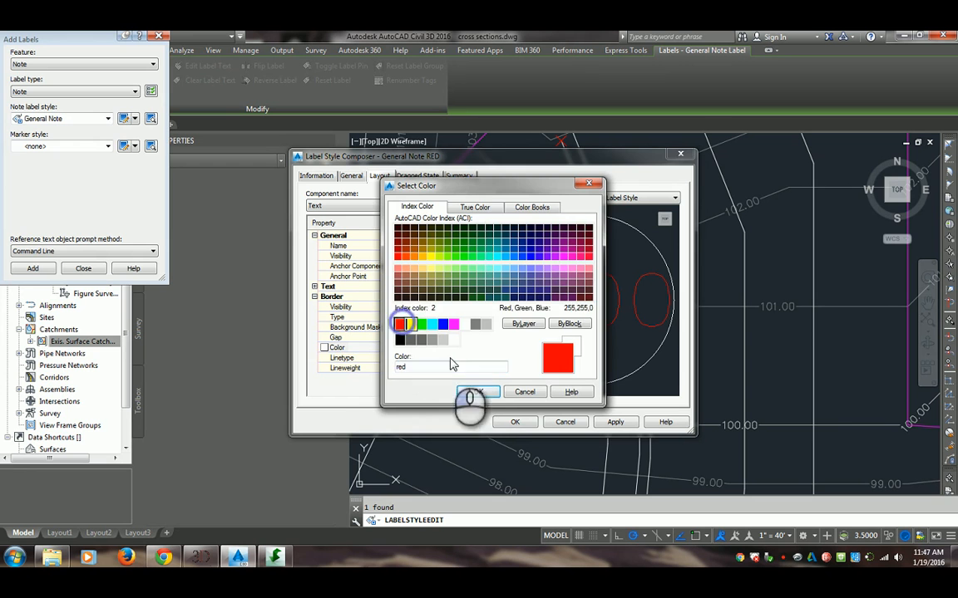
{"action": "left_click", "coordinate": [479, 392]}
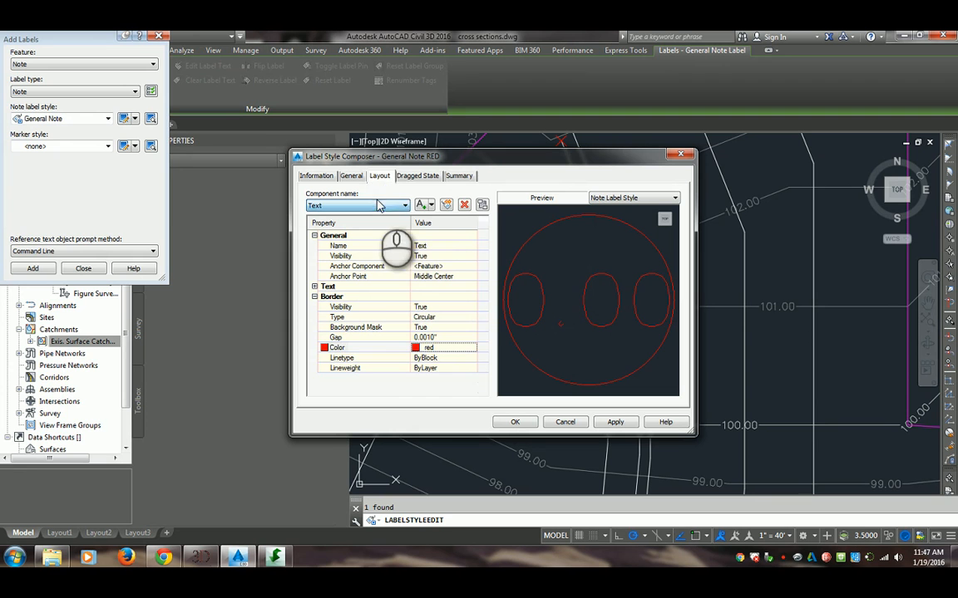
Add extra text components to the General Note RED style, and delete all of them again except the original Text component
{"action": "left_click", "coordinate": [422, 205]}
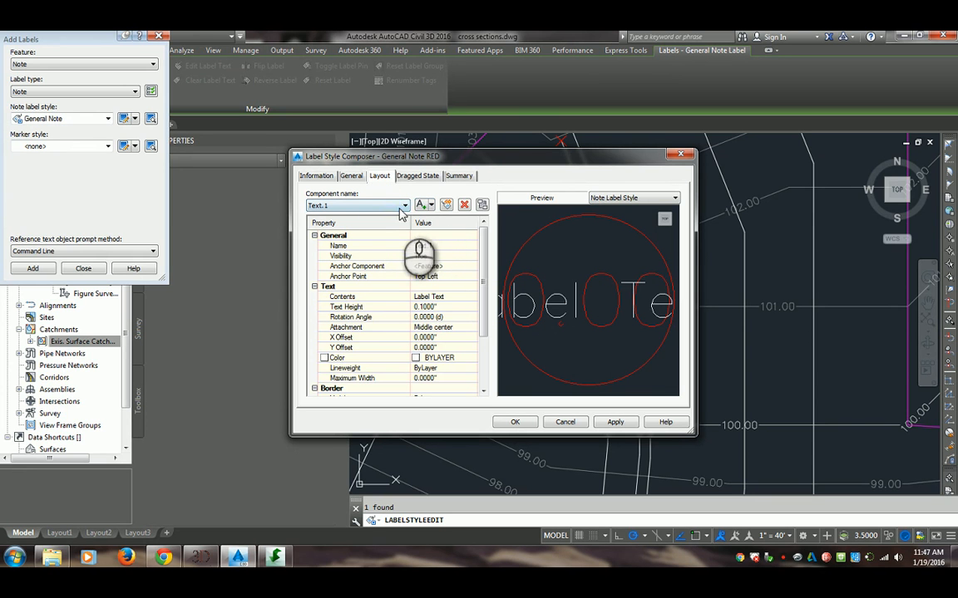
{"action": "left_click", "coordinate": [421, 205]}
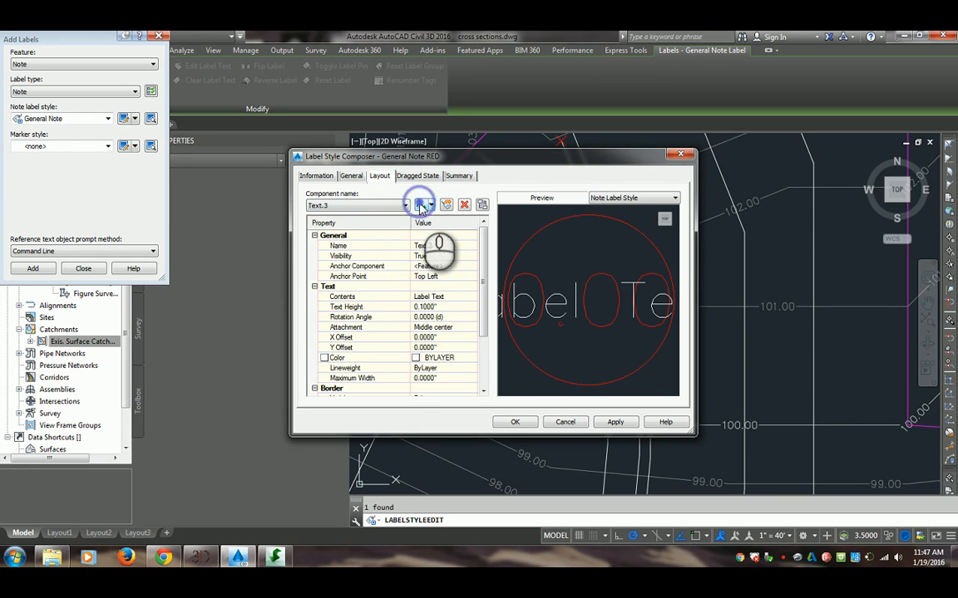
{"action": "left_click", "coordinate": [373, 204]}
{"action": "left_click", "coordinate": [320, 225]}
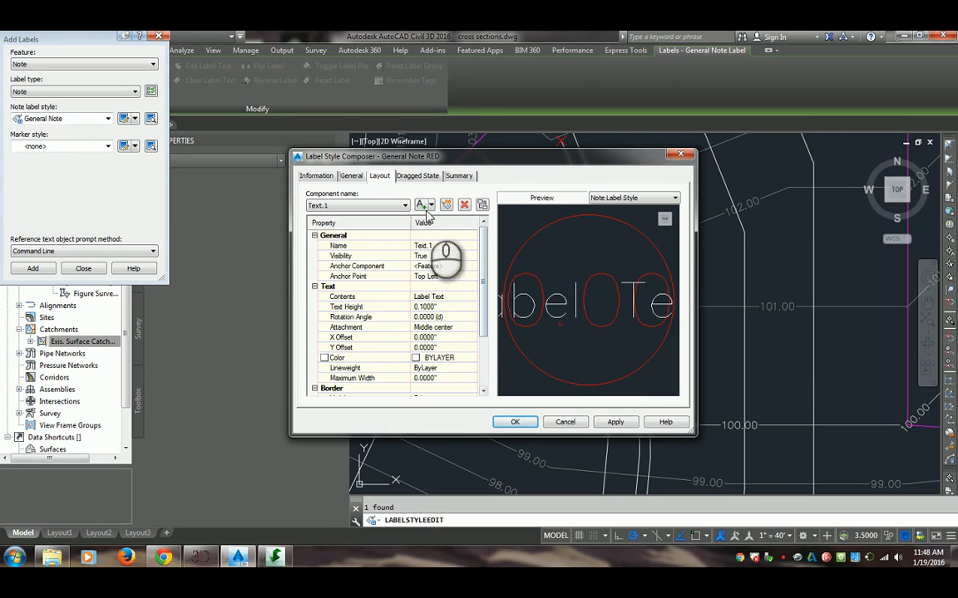
{"action": "left_click", "coordinate": [384, 205]}
{"action": "left_click", "coordinate": [385, 239]}
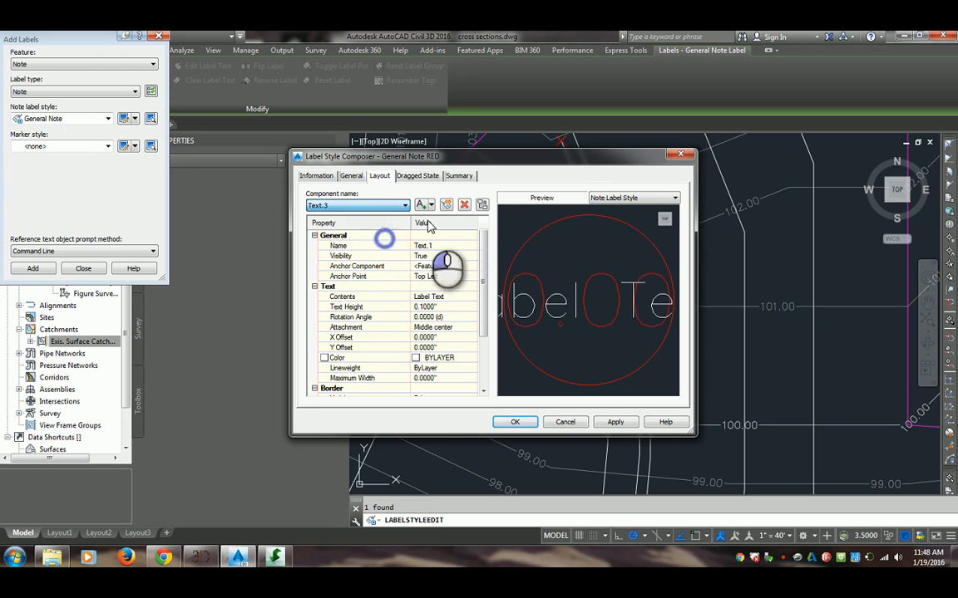
{"action": "left_click", "coordinate": [404, 206]}
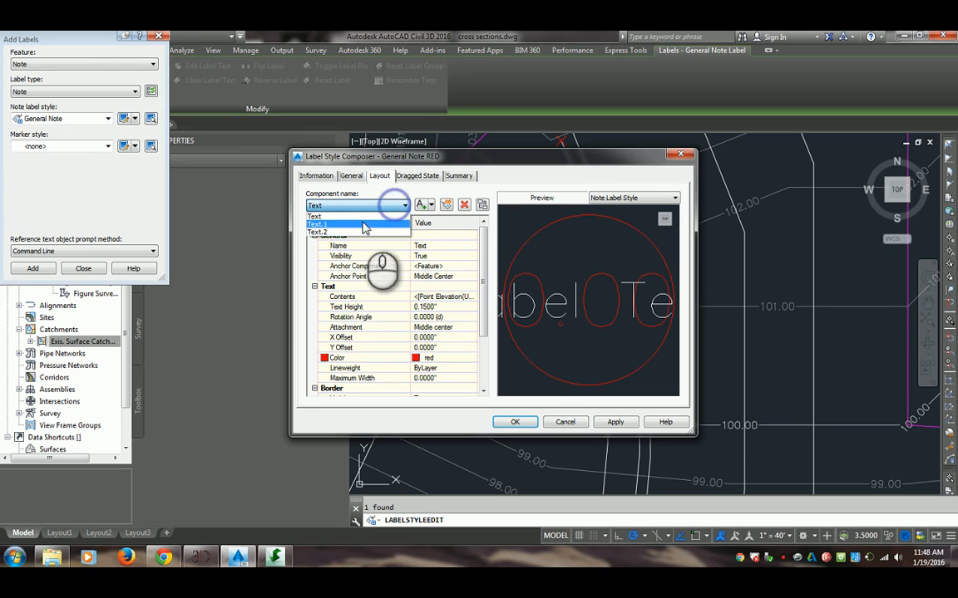
{"action": "left_click", "coordinate": [360, 232]}
{"action": "left_click", "coordinate": [463, 204]}
{"action": "left_click", "coordinate": [357, 205]}
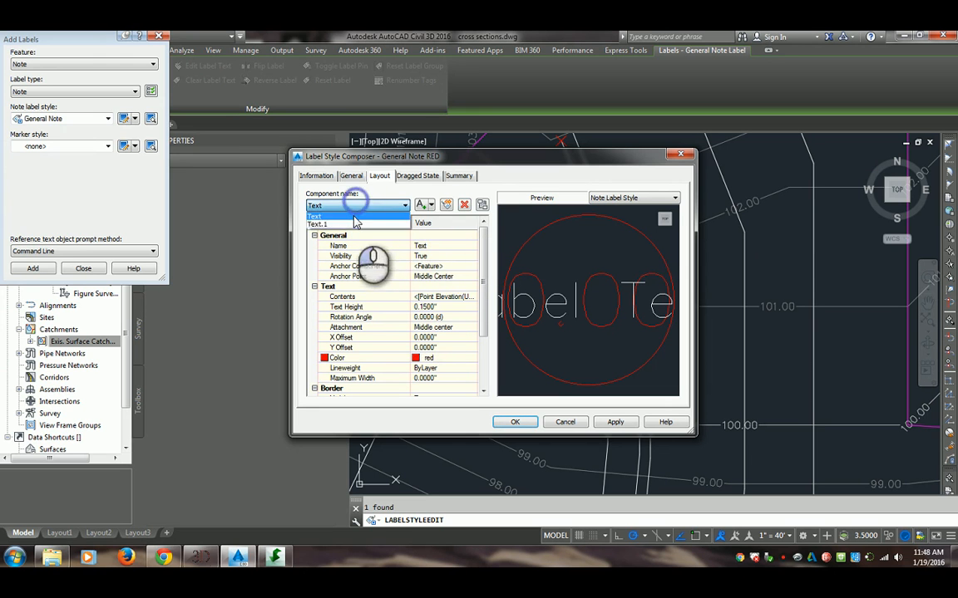
{"action": "left_click", "coordinate": [332, 225]}
{"action": "left_click", "coordinate": [464, 205]}
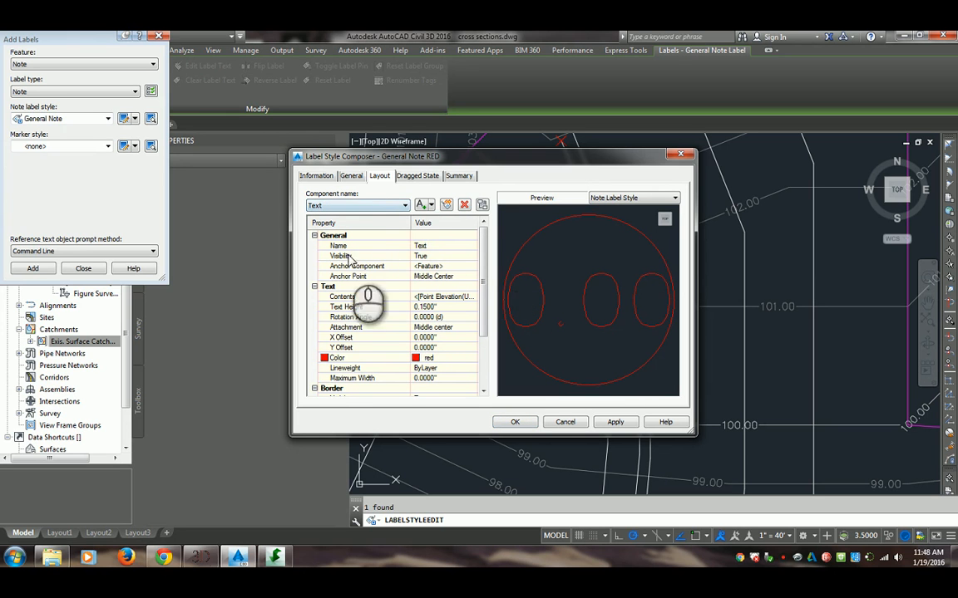
Examine the dragged state settings of the General Note RED style, including its display options and the available preview styles
{"action": "left_click", "coordinate": [424, 176]}
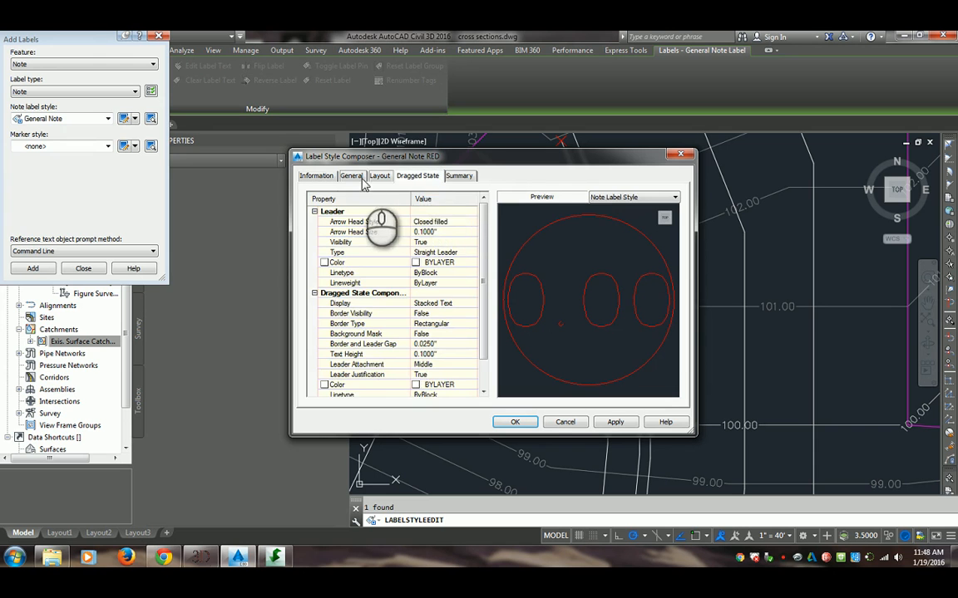
{"action": "left_click", "coordinate": [378, 176]}
{"action": "left_click", "coordinate": [417, 176]}
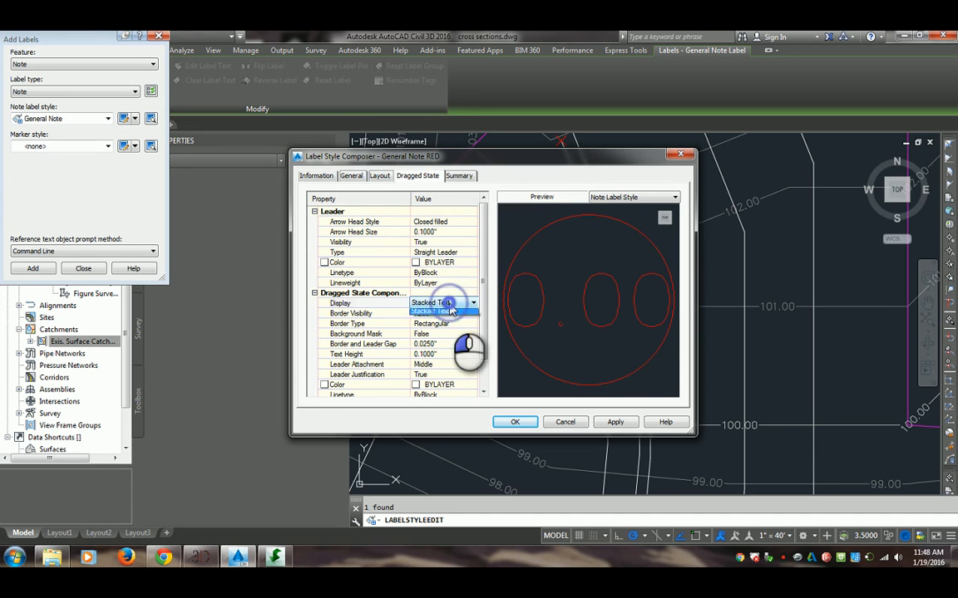
{"action": "left_click", "coordinate": [450, 311]}
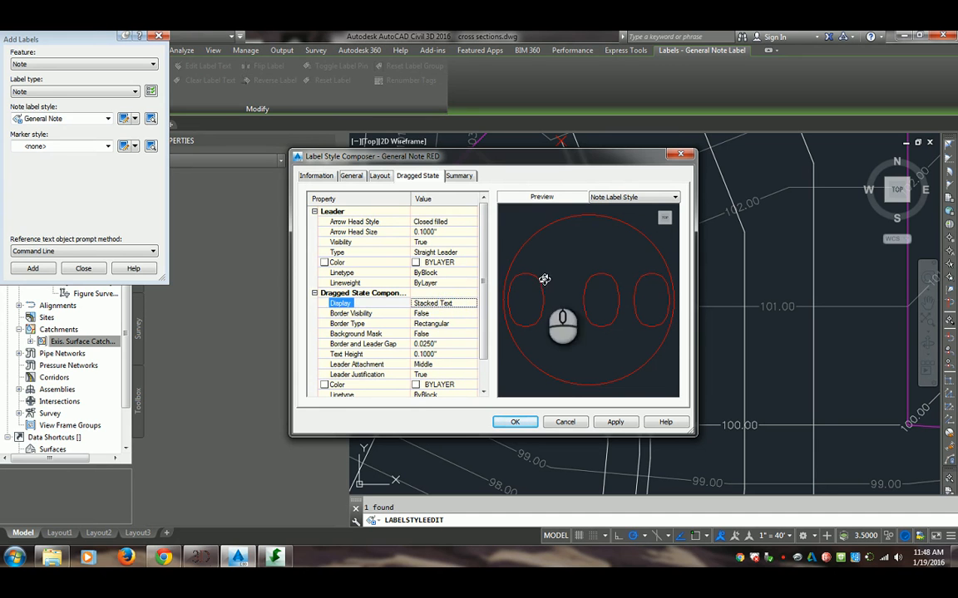
{"action": "left_click", "coordinate": [611, 198]}
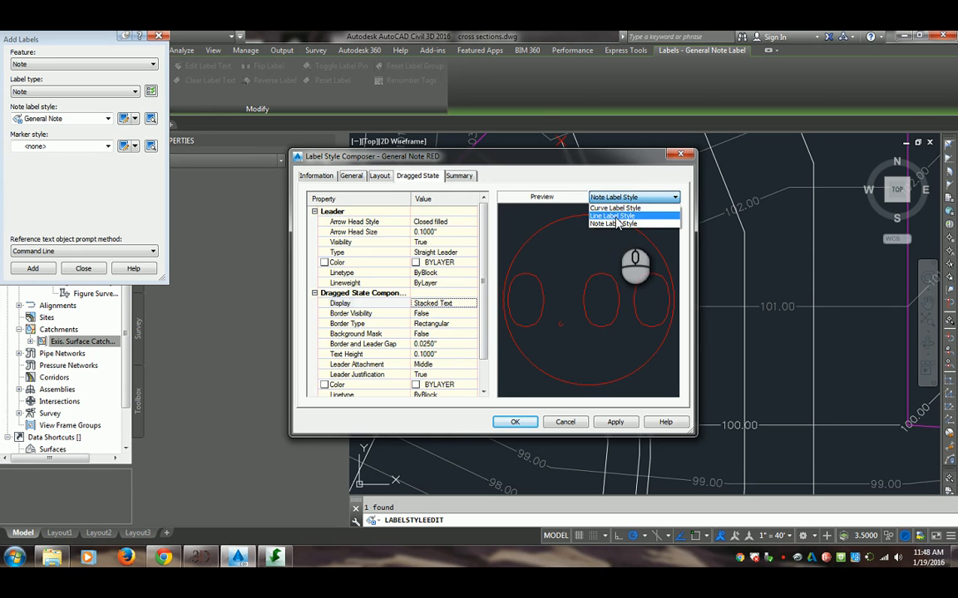
{"action": "left_click", "coordinate": [625, 197]}
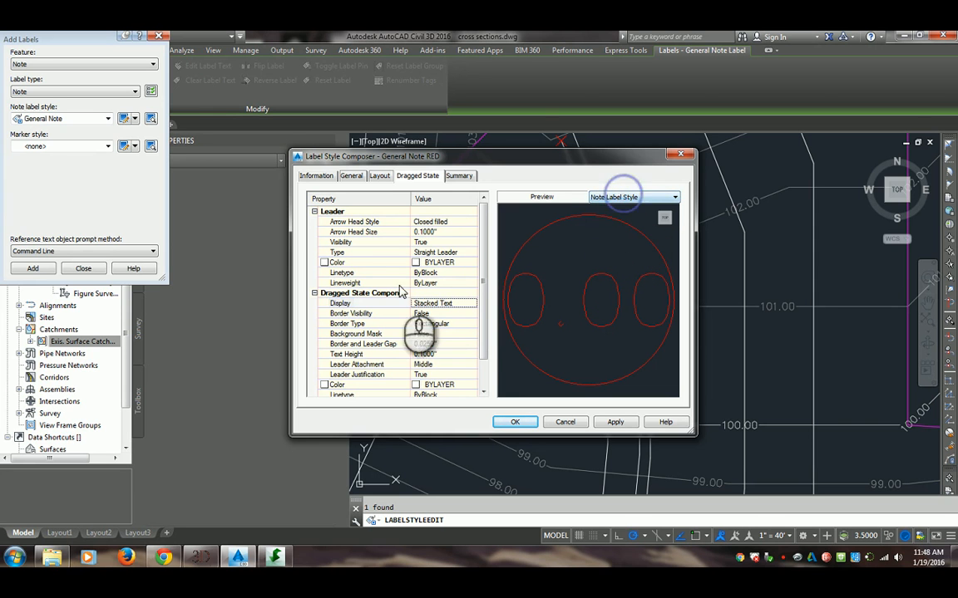
{"action": "left_click", "coordinate": [473, 277]}
{"action": "scroll", "coordinate": [479, 283], "scroll_direction": "down", "scroll_amount": 2}
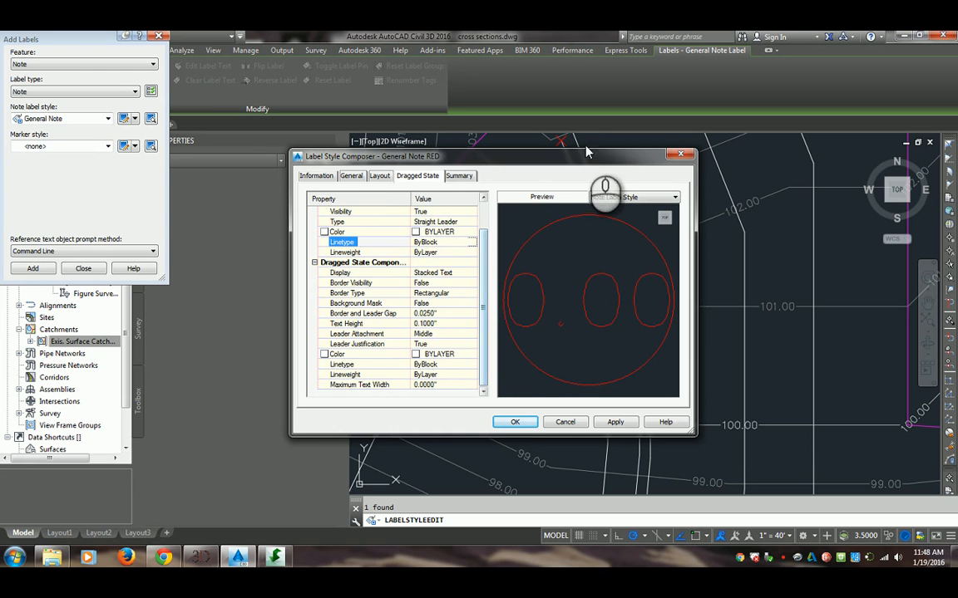
Accept the General Note RED style edits, and close the label style selection without applying it to the note
{"action": "left_click_drag", "start_coordinate": [534, 162], "coordinate": [456, 198]}
{"action": "left_click", "coordinate": [438, 458]}
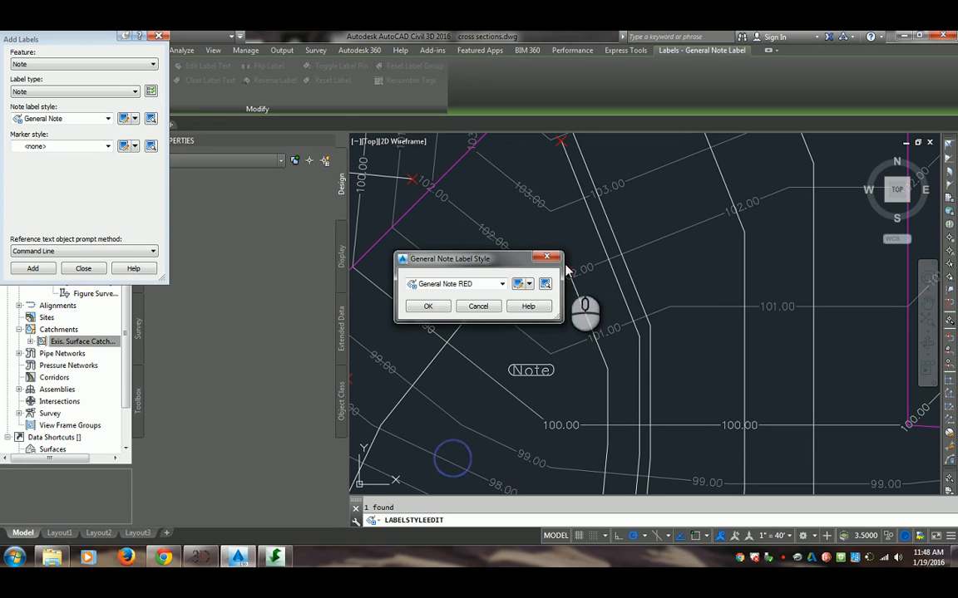
{"action": "left_click", "coordinate": [546, 259]}
Move the Note label up and to the right of its anchor point, out onto a leader
{"action": "left_click", "coordinate": [533, 376]}
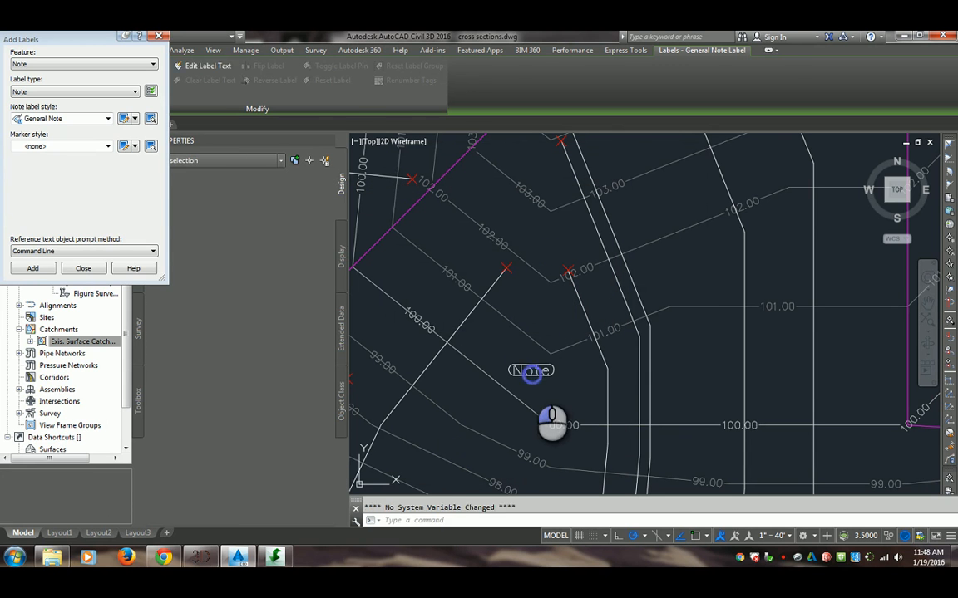
{"action": "scroll", "coordinate": [539, 369], "scroll_direction": "up", "scroll_amount": 3}
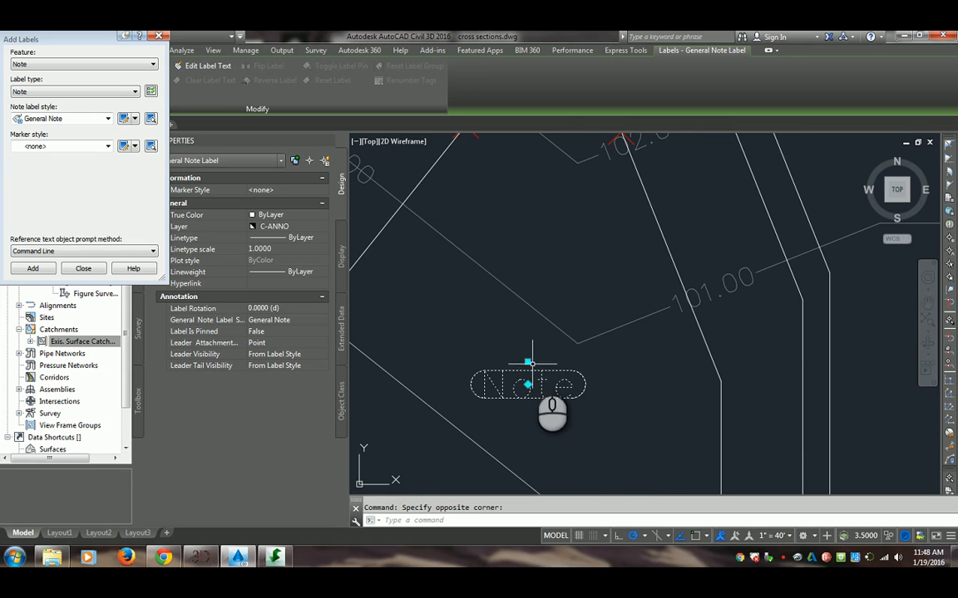
{"action": "left_click", "coordinate": [527, 363]}
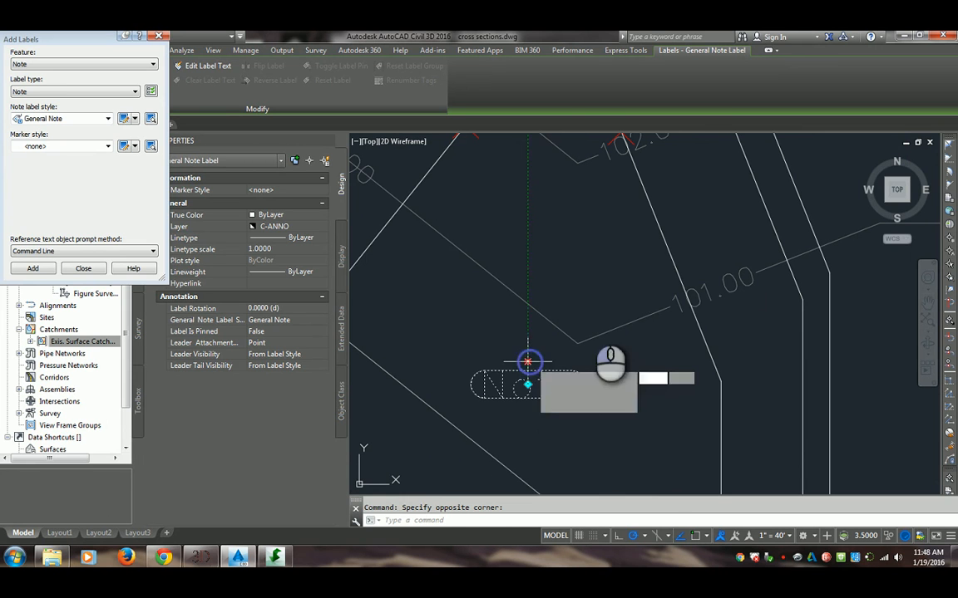
{"action": "left_click", "coordinate": [584, 254]}
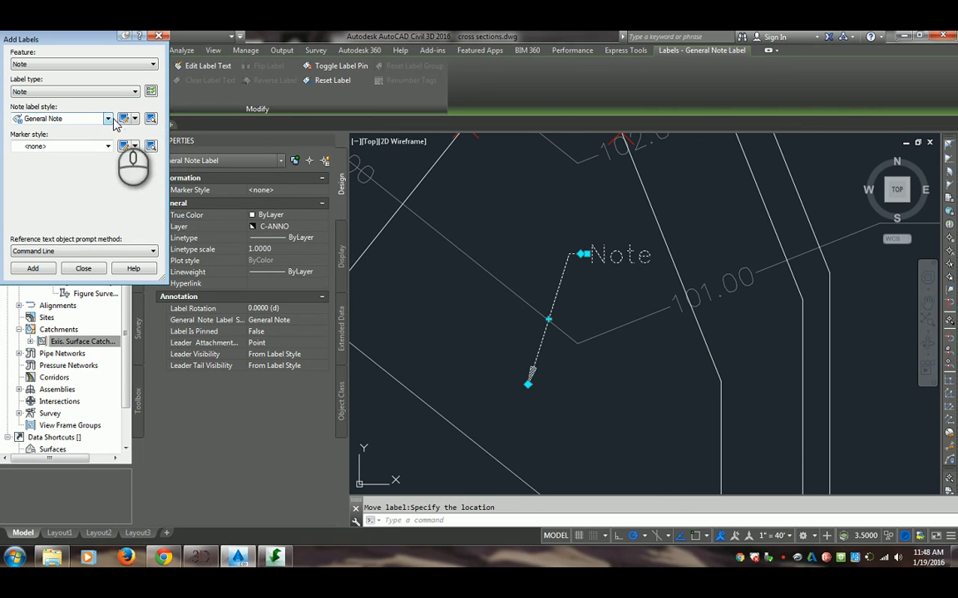
Open the moved label's General Note style for editing, with its dragged state settings in view
{"action": "right_click", "coordinate": [629, 273]}
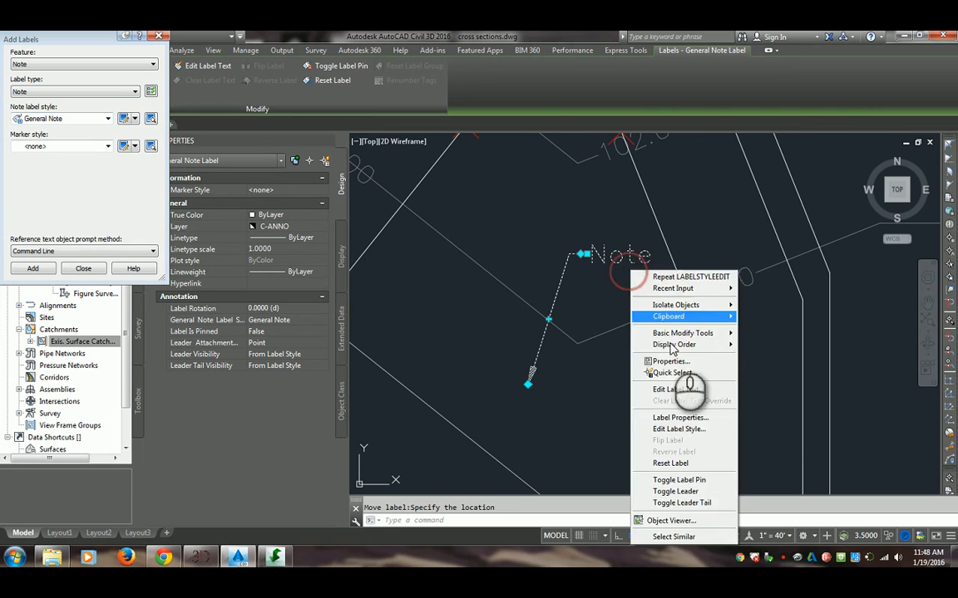
{"action": "left_click", "coordinate": [679, 428]}
{"action": "left_click", "coordinate": [501, 287]}
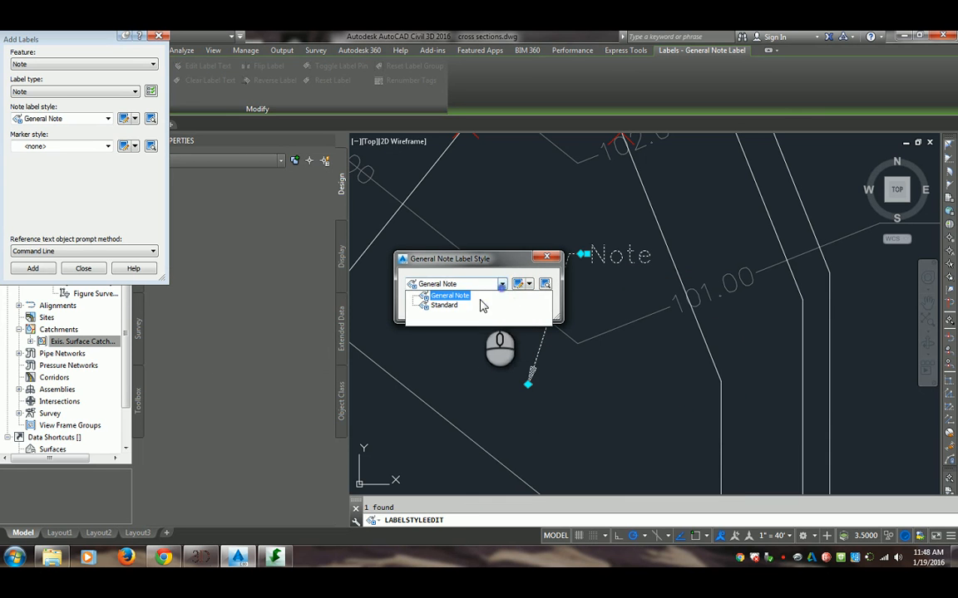
{"action": "left_click", "coordinate": [502, 280]}
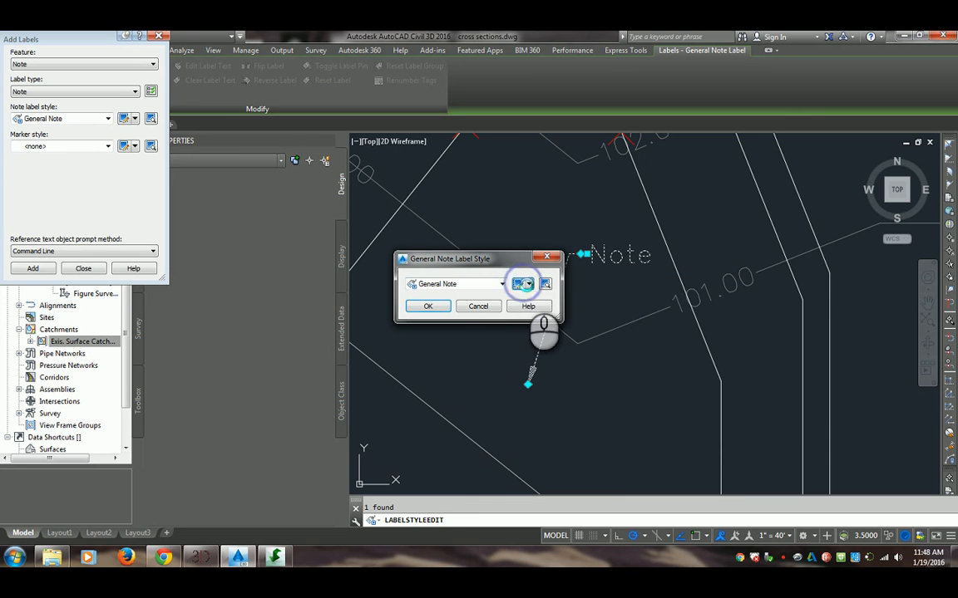
{"action": "left_click", "coordinate": [520, 284]}
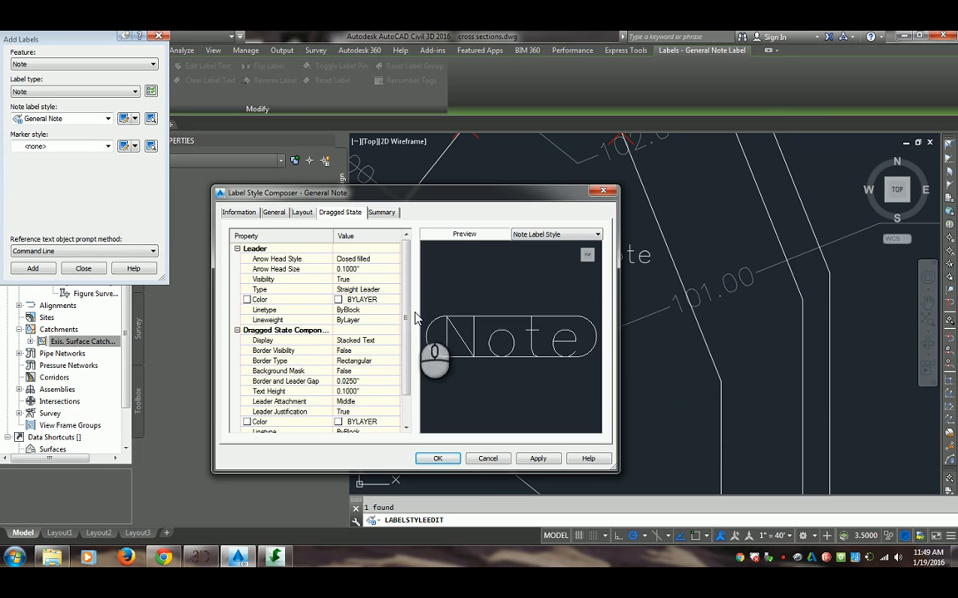
{"action": "left_click_drag", "start_coordinate": [430, 192], "coordinate": [394, 153]}
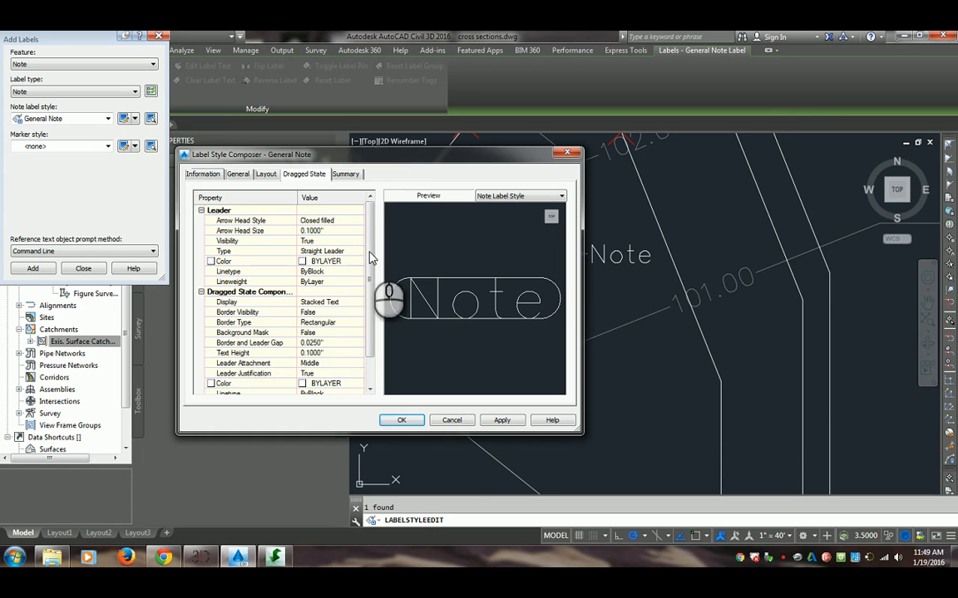
Switch the border visibility of the dragged state components to True, and set it back to False
{"action": "left_click", "coordinate": [330, 312]}
{"action": "left_click", "coordinate": [325, 322]}
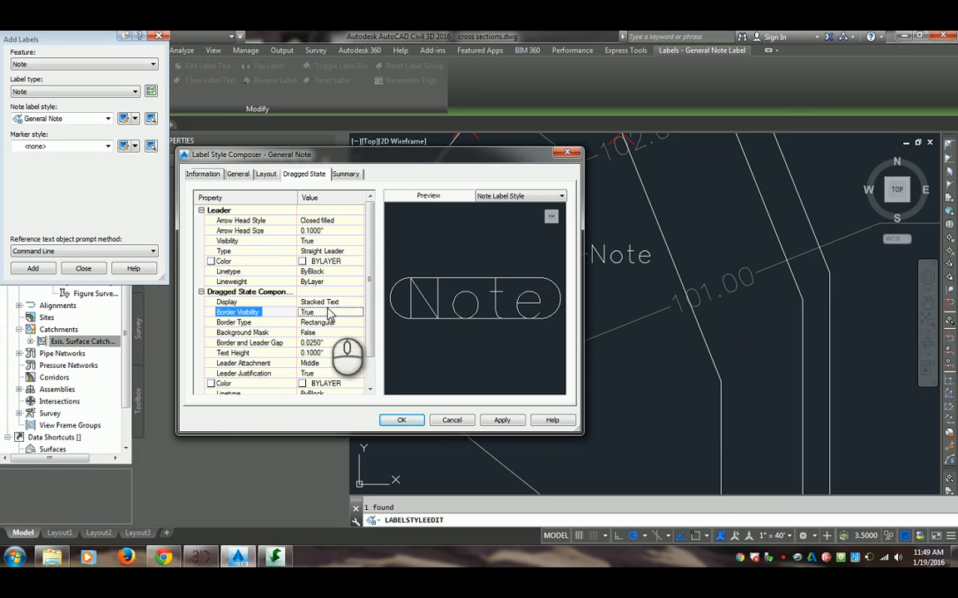
{"action": "left_click", "coordinate": [319, 314]}
{"action": "left_click", "coordinate": [318, 333]}
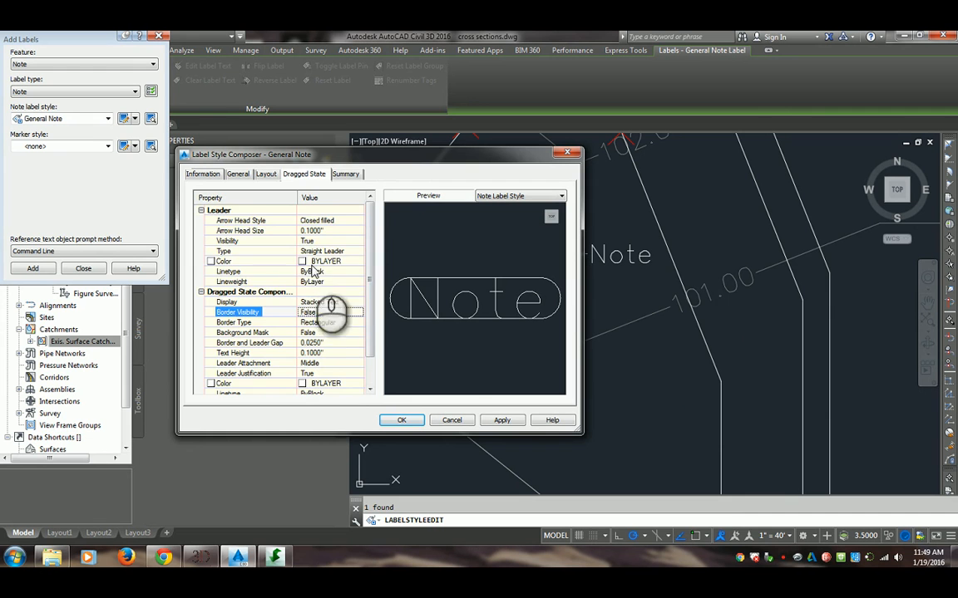
Compare the General Note style's layout and dragged state settings, and preview the Line Label Style before returning to the Note Label Style preview
{"action": "left_click", "coordinate": [266, 174]}
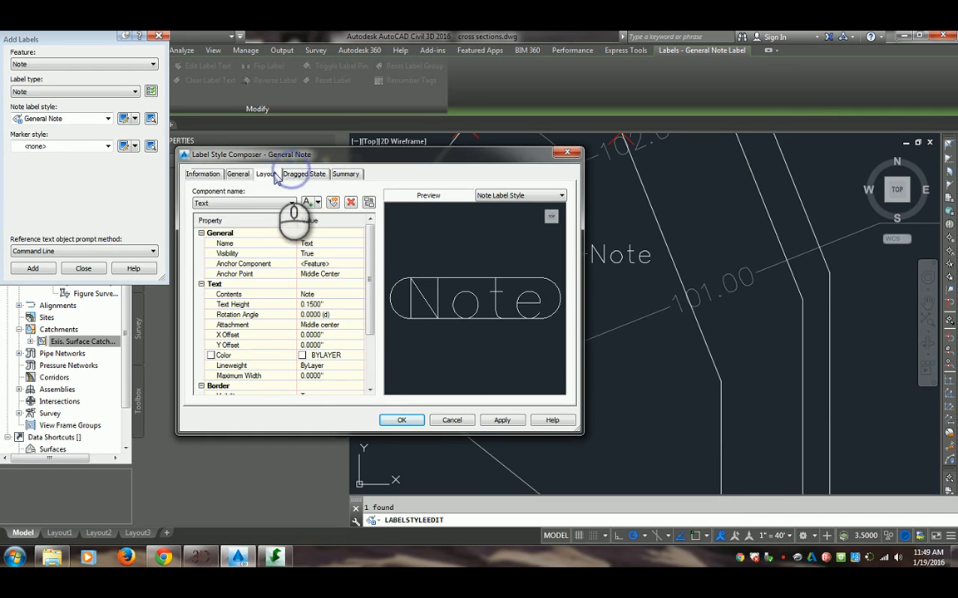
{"action": "left_click", "coordinate": [301, 174]}
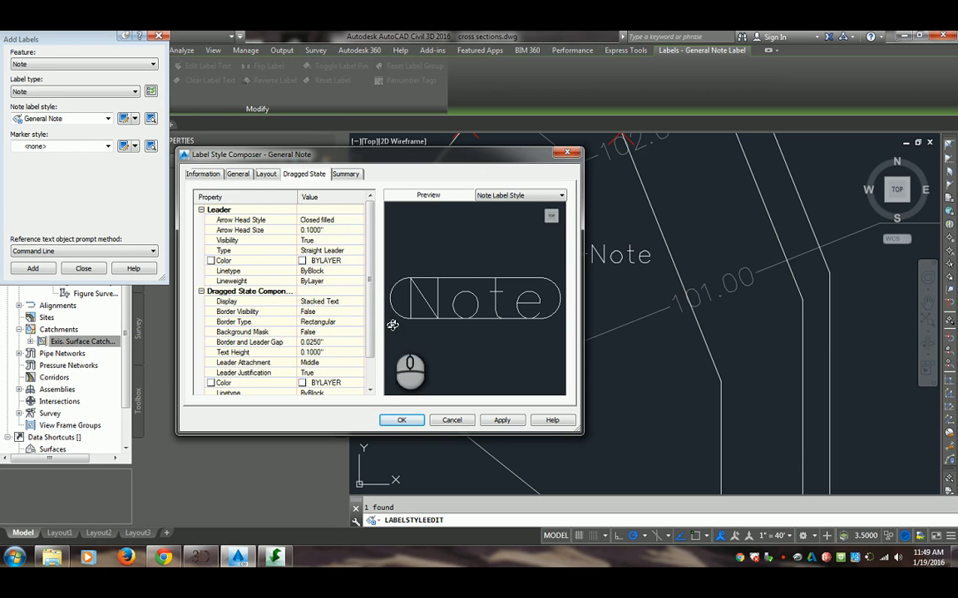
{"action": "left_click_drag", "start_coordinate": [514, 322], "coordinate": [502, 275]}
{"action": "left_click", "coordinate": [514, 197]}
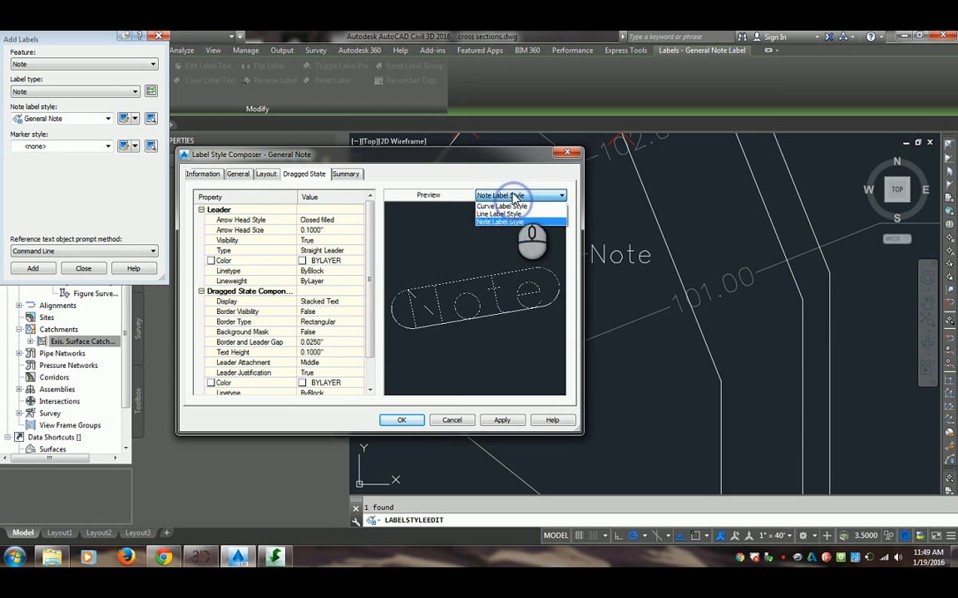
{"action": "left_click", "coordinate": [505, 215]}
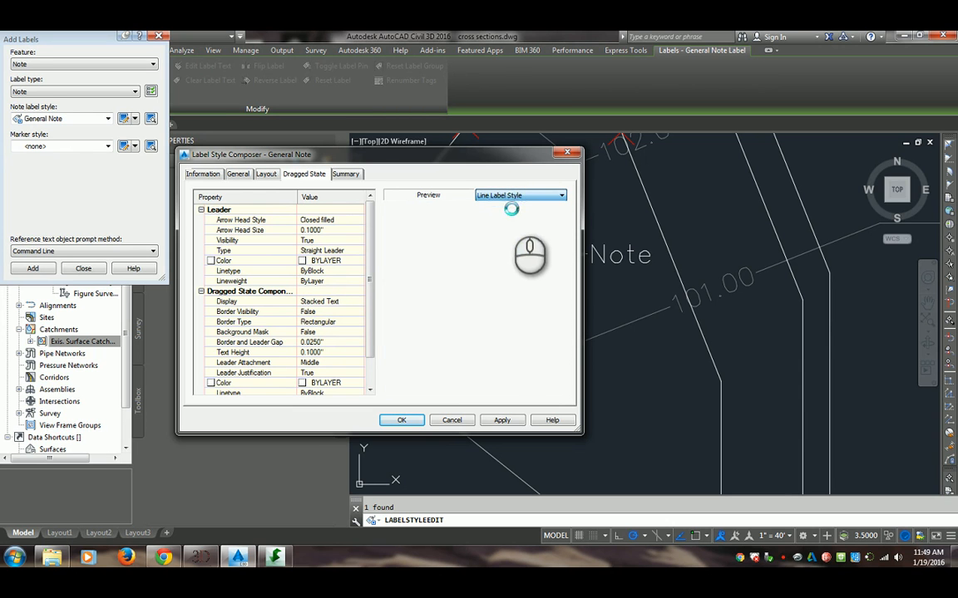
{"action": "left_click", "coordinate": [517, 196]}
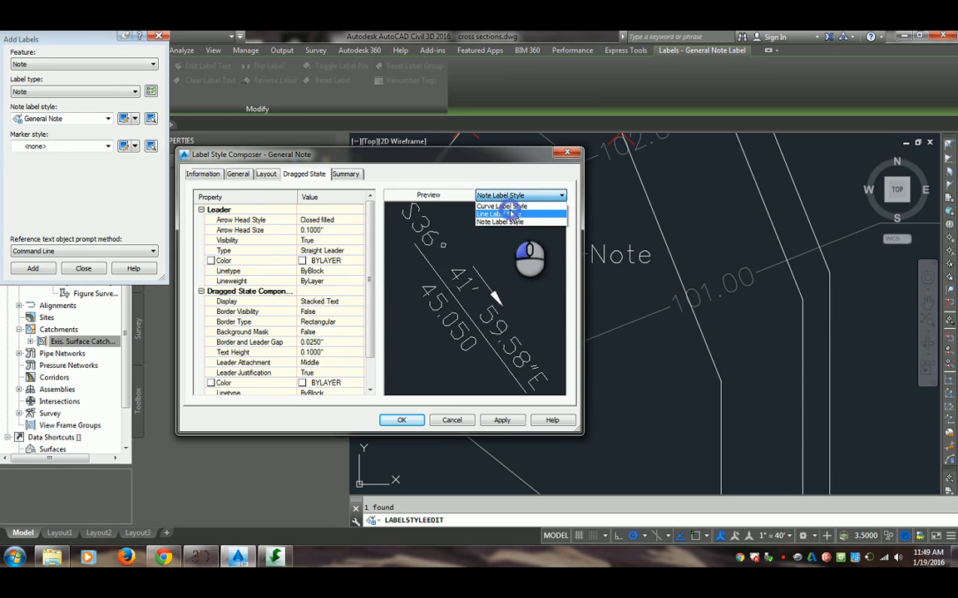
{"action": "left_click", "coordinate": [510, 214]}
{"action": "left_click", "coordinate": [517, 196]}
{"action": "left_click", "coordinate": [506, 222]}
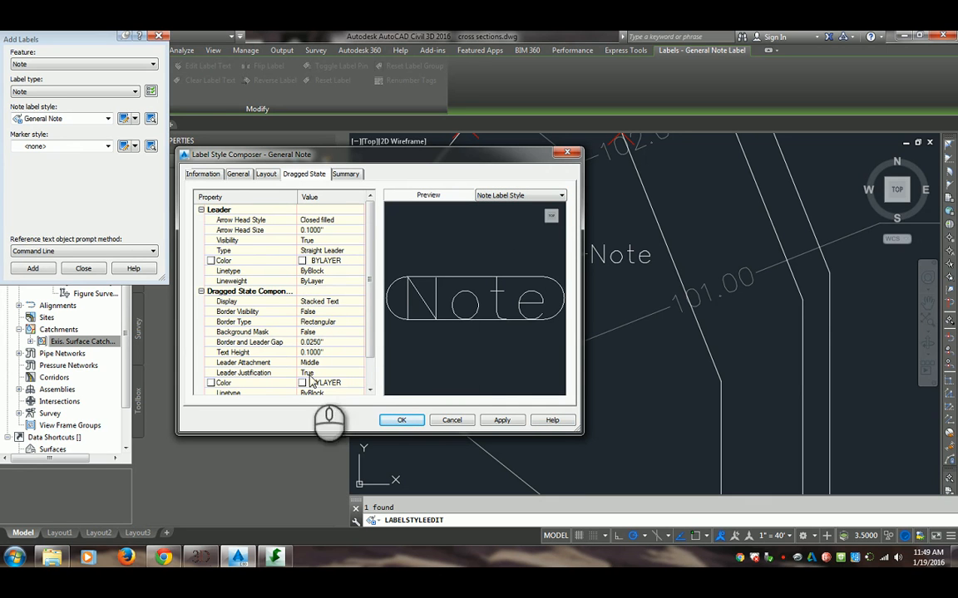
Examine the border visibility, border type and remaining settings of the General Note style's dragged state components
{"action": "left_click", "coordinate": [332, 315]}
{"action": "left_click", "coordinate": [331, 318]}
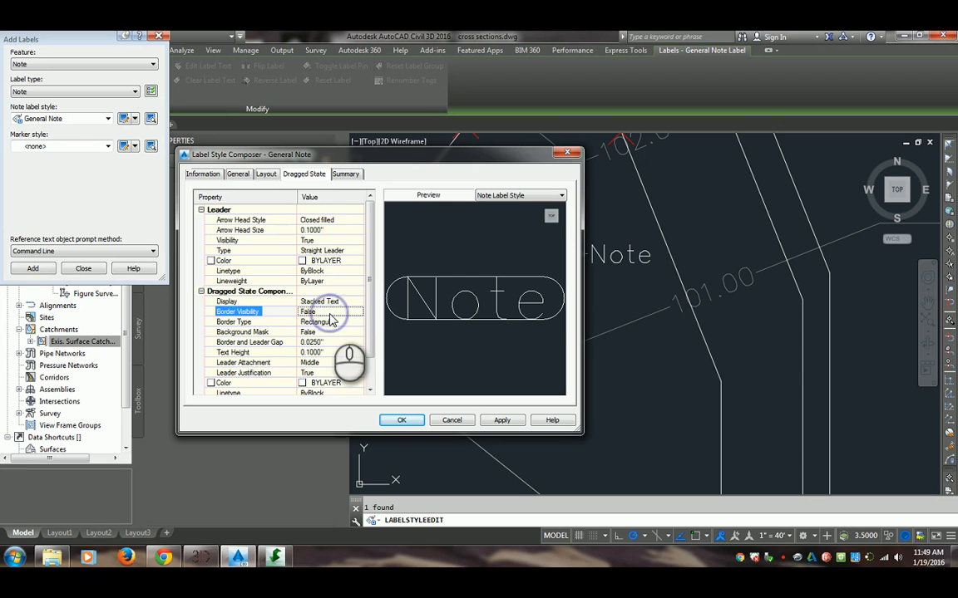
{"action": "left_click", "coordinate": [331, 315]}
{"action": "left_click", "coordinate": [331, 315]}
{"action": "left_click", "coordinate": [330, 316]}
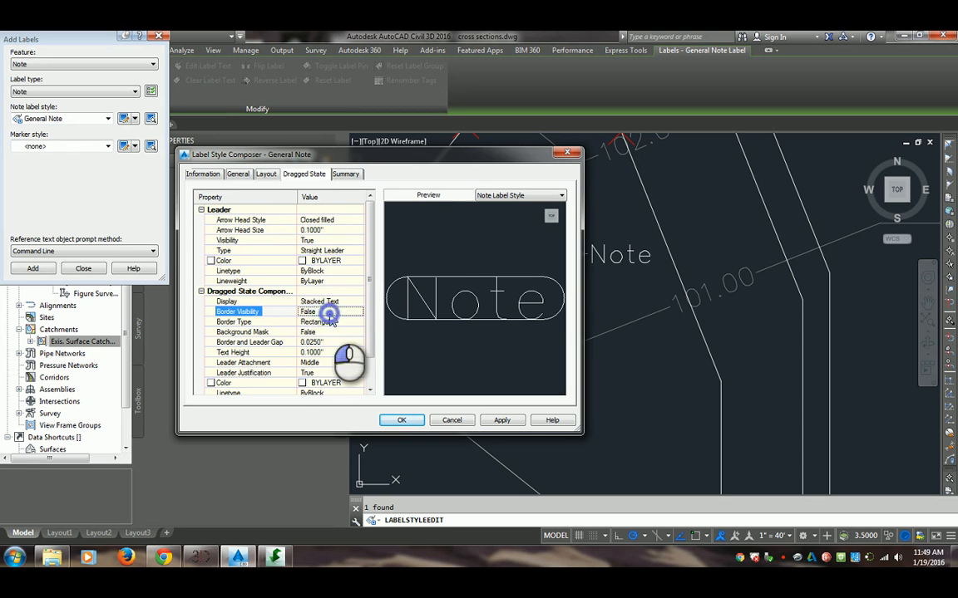
{"action": "left_click_drag", "start_coordinate": [418, 156], "coordinate": [515, 146]}
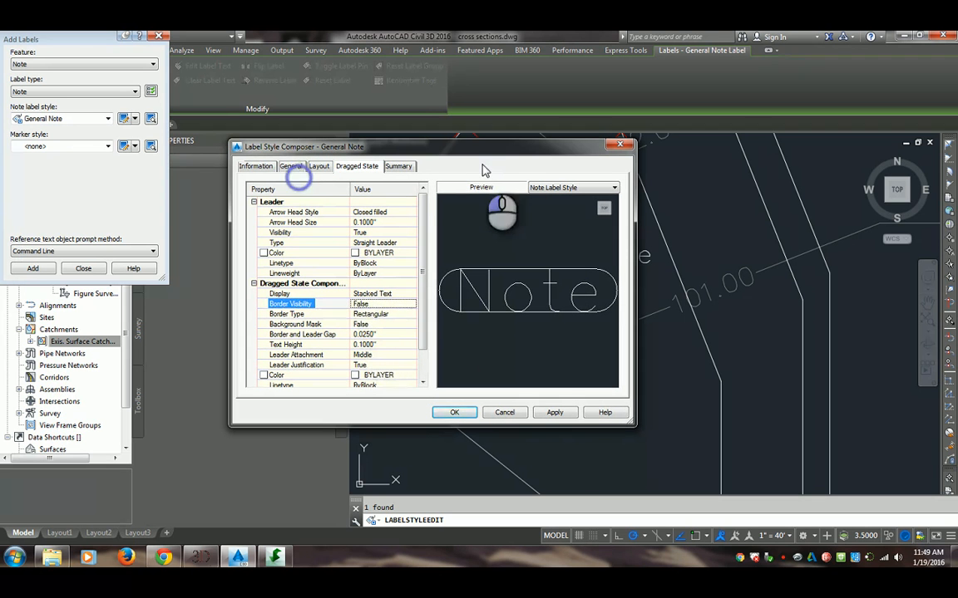
{"action": "left_click", "coordinate": [365, 314]}
{"action": "left_click", "coordinate": [363, 320]}
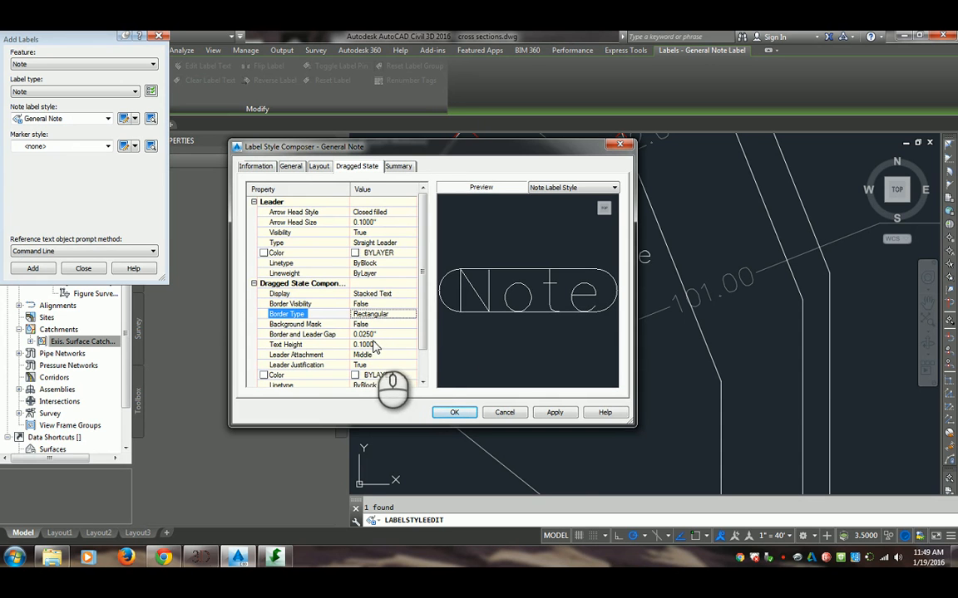
{"action": "left_click_drag", "start_coordinate": [422, 307], "coordinate": [402, 366]}
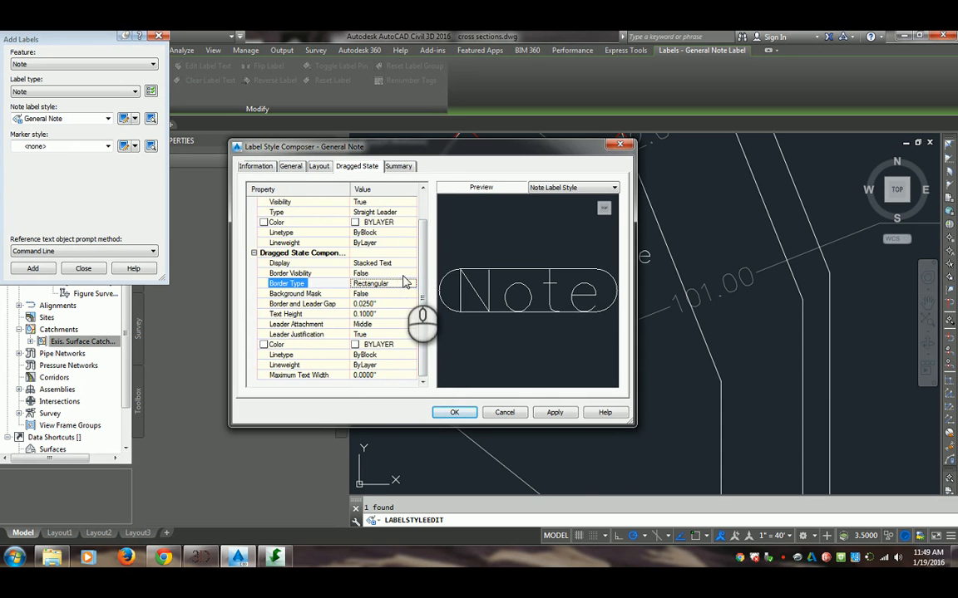
Compare the General Note style's layout with its dragged state settings, and close the style editor
{"action": "left_click", "coordinate": [319, 166]}
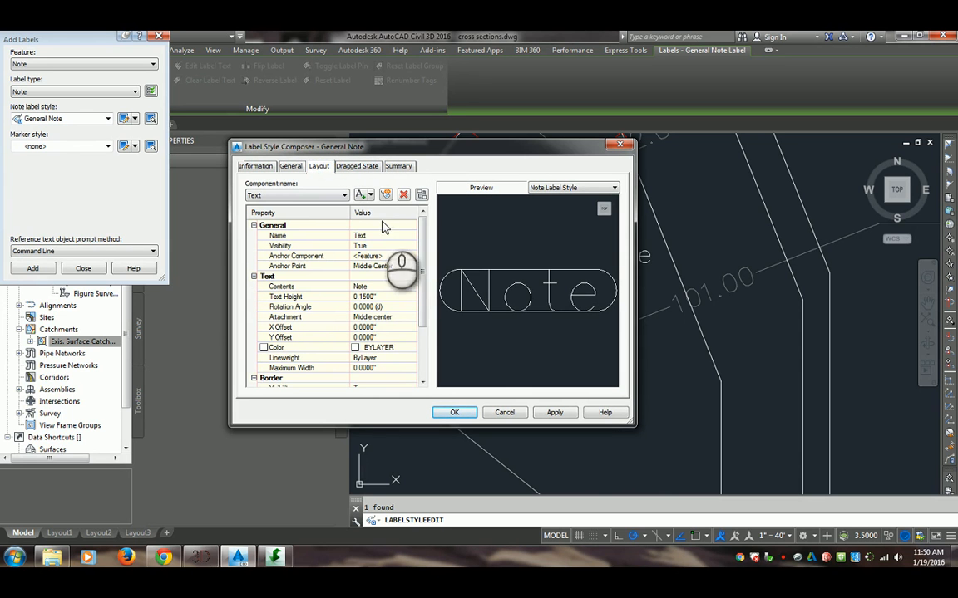
{"action": "left_click", "coordinate": [371, 167]}
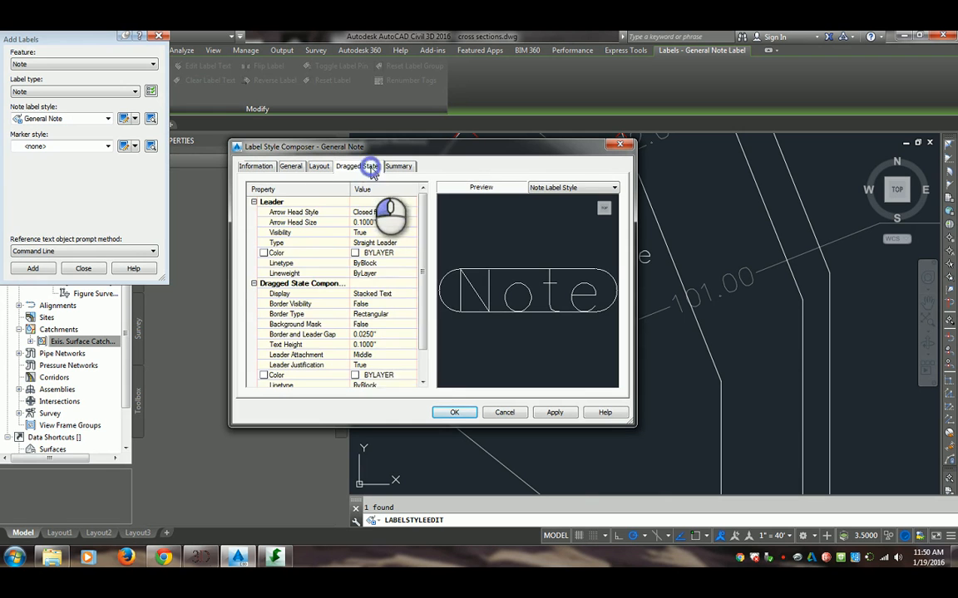
{"action": "left_click_drag", "start_coordinate": [424, 315], "coordinate": [417, 188]}
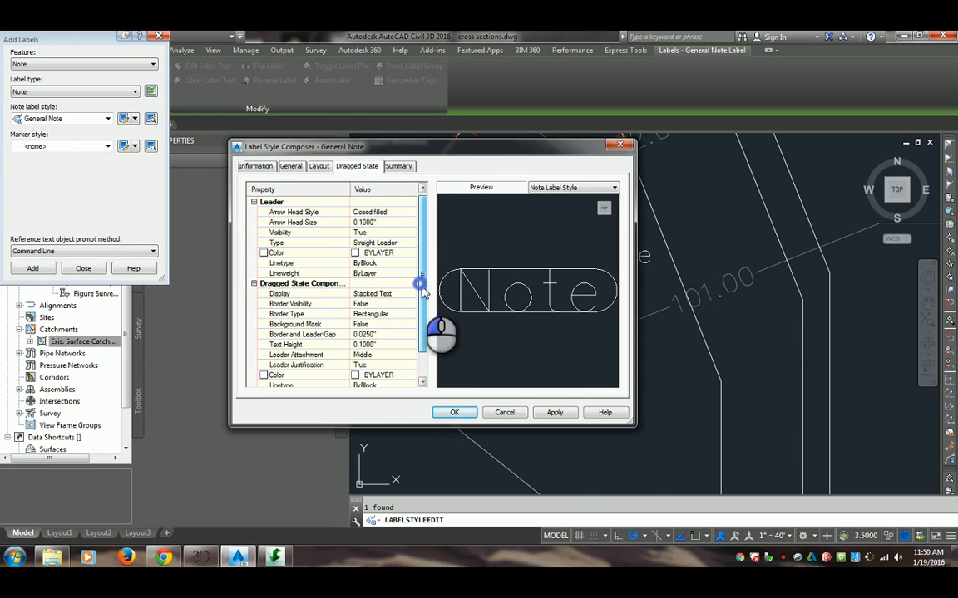
{"action": "left_click_drag", "start_coordinate": [424, 303], "coordinate": [425, 264]}
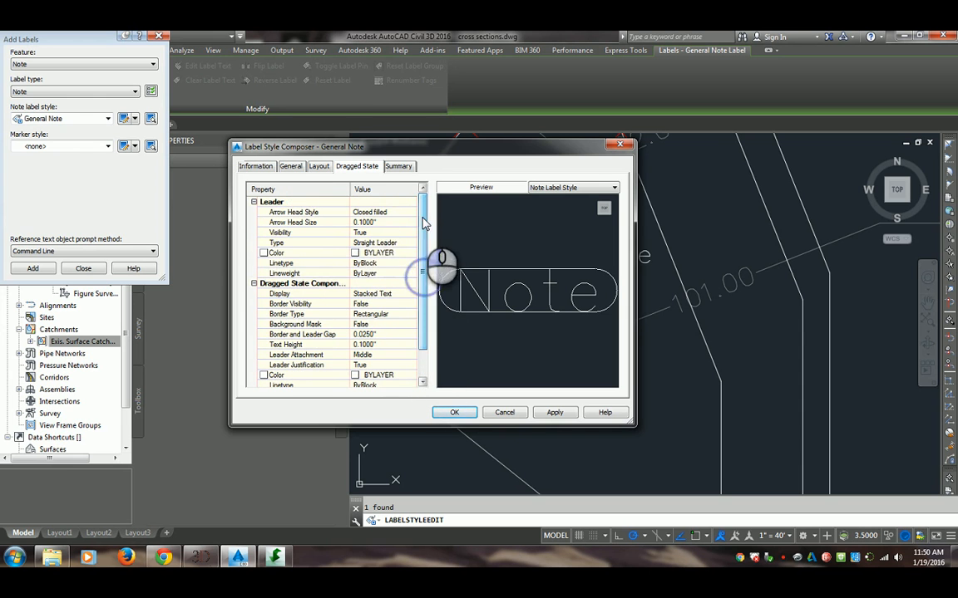
{"action": "left_click", "coordinate": [454, 412]}
{"action": "left_click", "coordinate": [428, 306]}
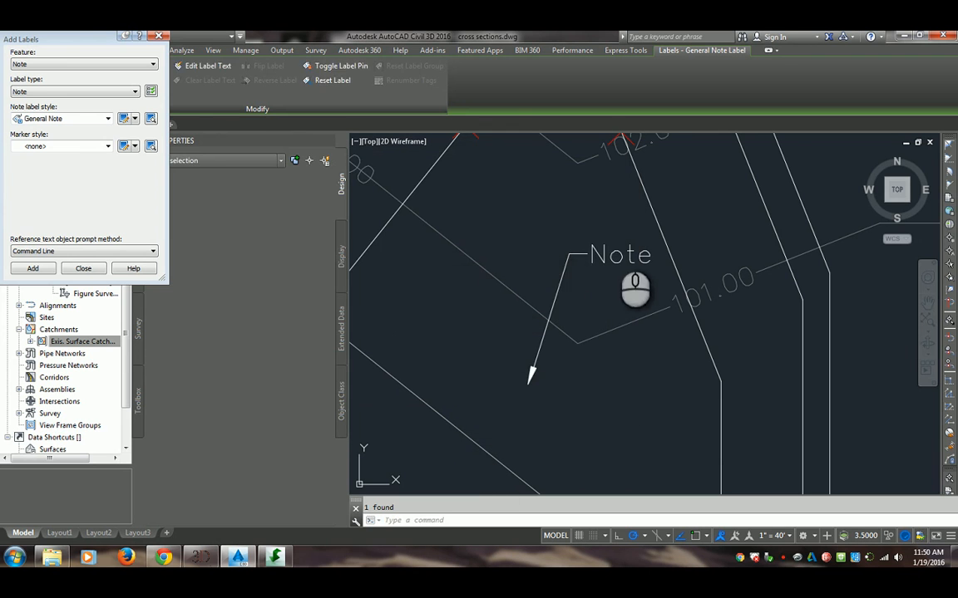
Change the text of the dragged Note label to "HI Class" and close the Add Labels window
{"action": "left_click", "coordinate": [604, 253]}
{"action": "right_click", "coordinate": [607, 253]}
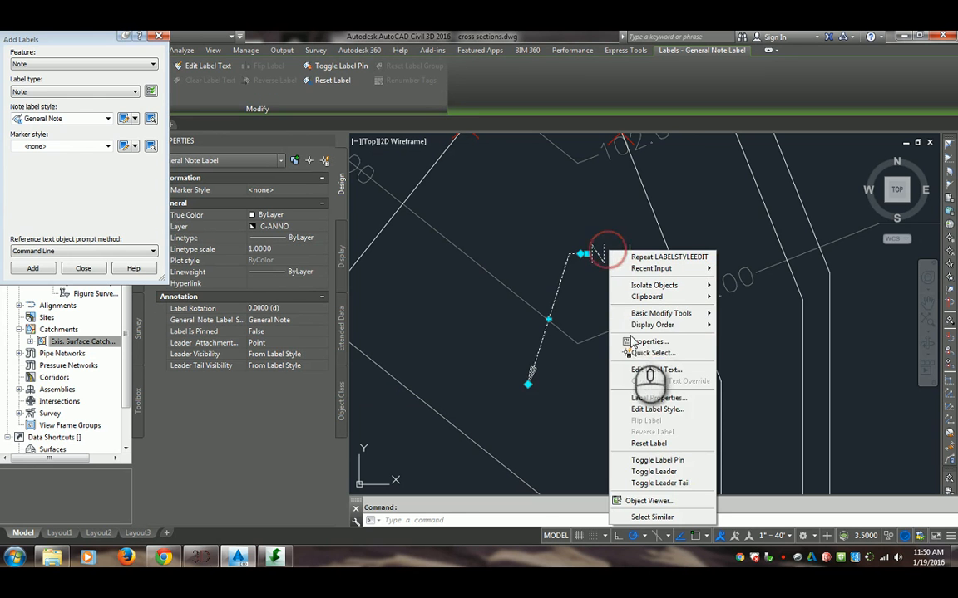
{"action": "left_click", "coordinate": [654, 374]}
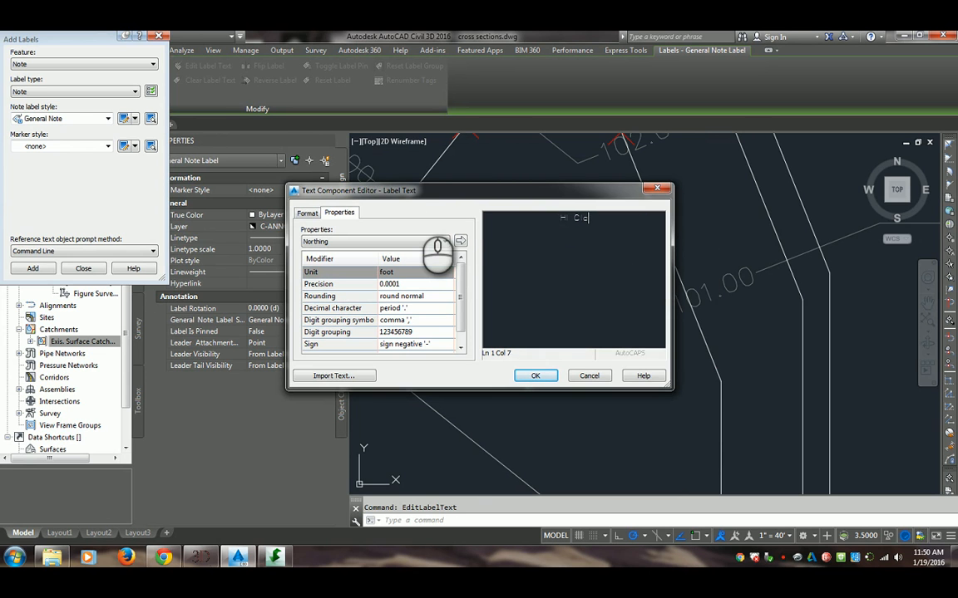
{"action": "left_click", "coordinate": [535, 377]}
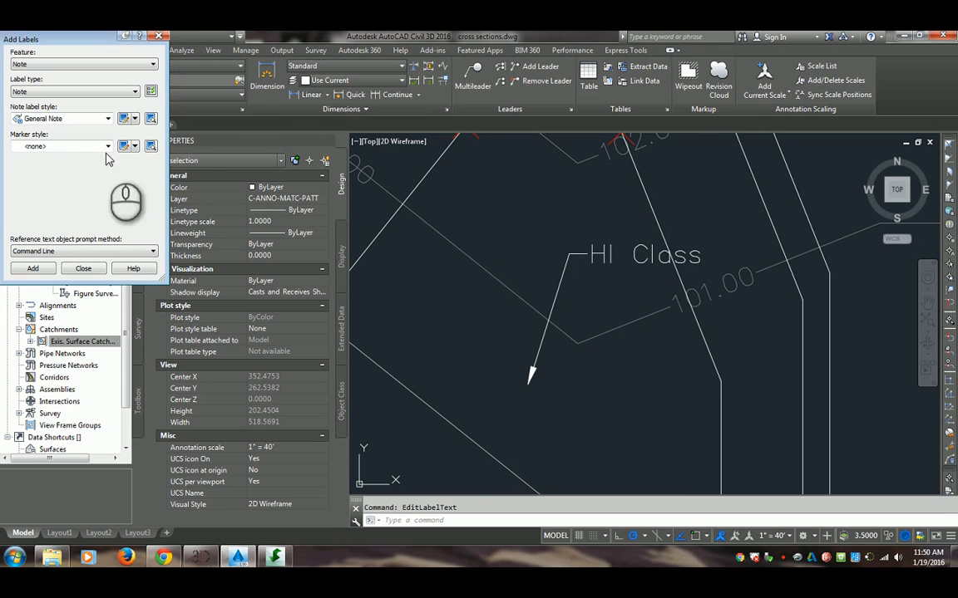
{"action": "left_click", "coordinate": [162, 36]}
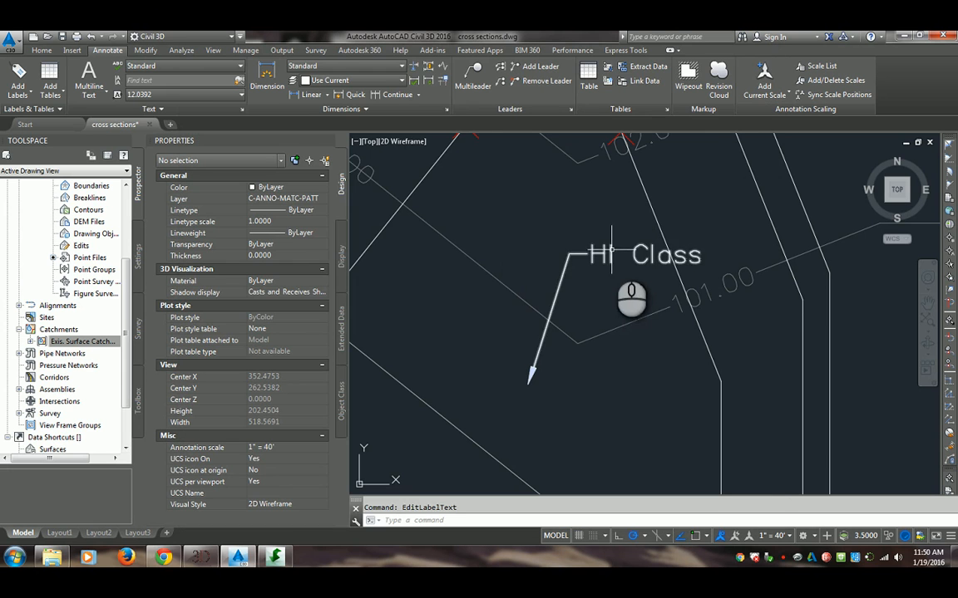
Add a second General Note label to the drawing, above and to the left of the HI Class label
{"action": "left_click", "coordinate": [8, 73]}
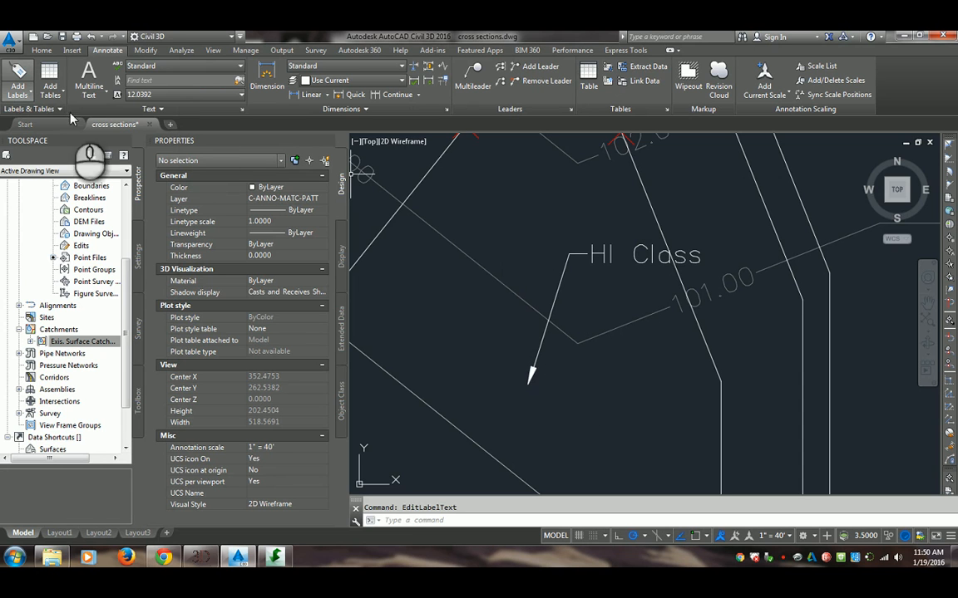
{"action": "left_click", "coordinate": [18, 78]}
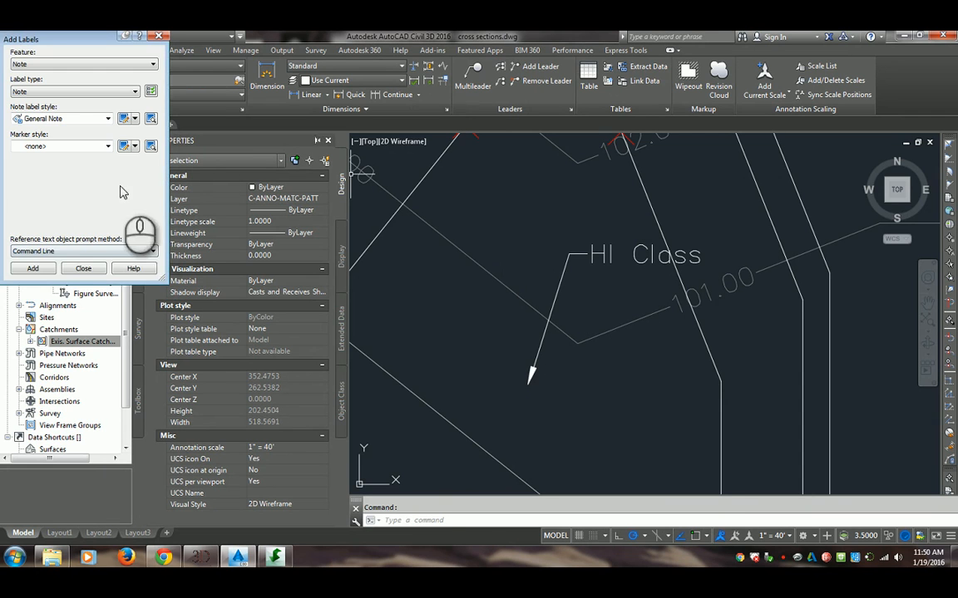
{"action": "left_click", "coordinate": [46, 270]}
{"action": "left_click", "coordinate": [460, 220]}
{"action": "key", "text": "Escape"}
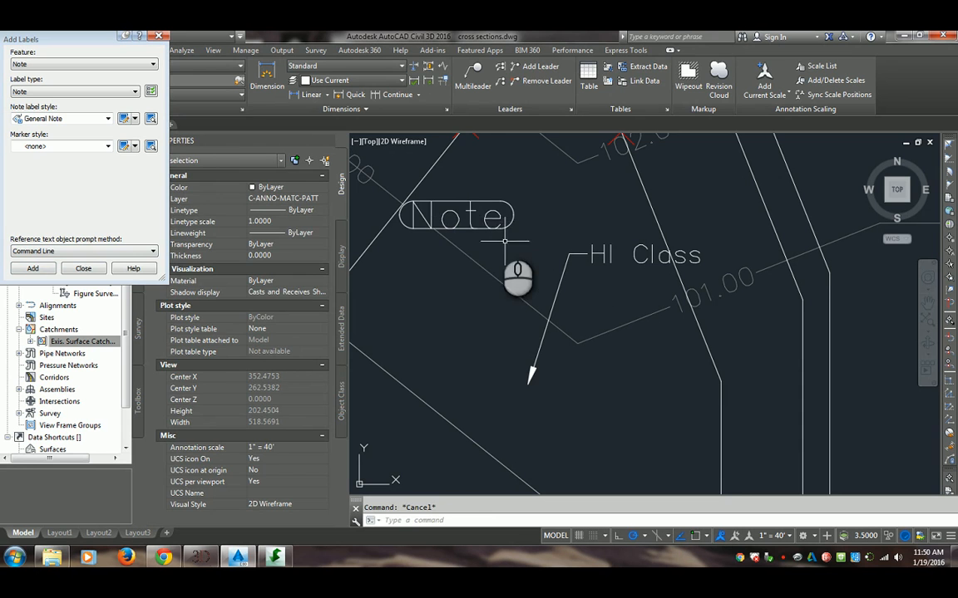
Shift the new Note label's anchor slightly, and move its text up and to the right onto a leader
{"action": "left_click", "coordinate": [457, 212]}
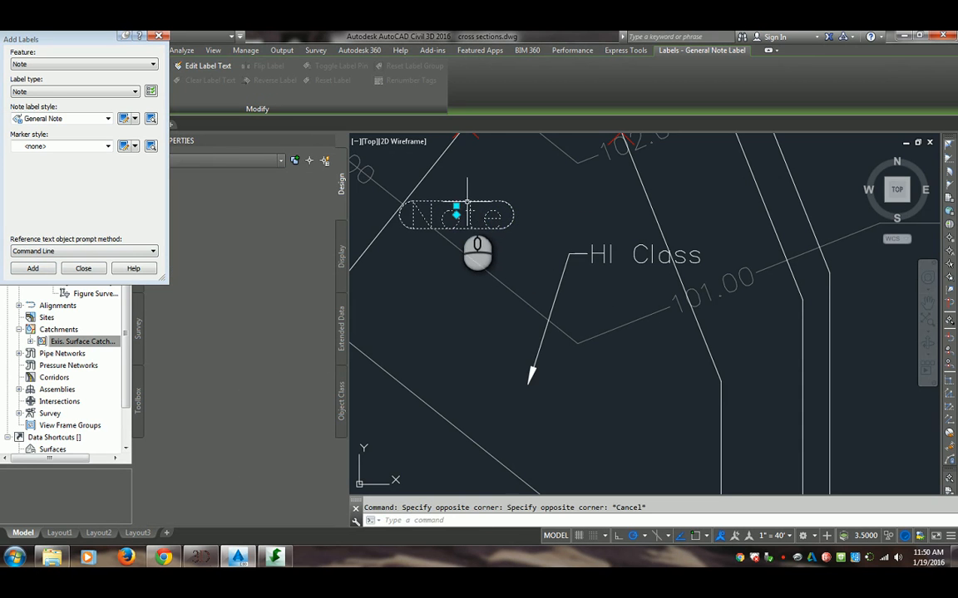
{"action": "left_click_drag", "start_coordinate": [466, 202], "coordinate": [459, 199]}
{"action": "left_click", "coordinate": [462, 201]}
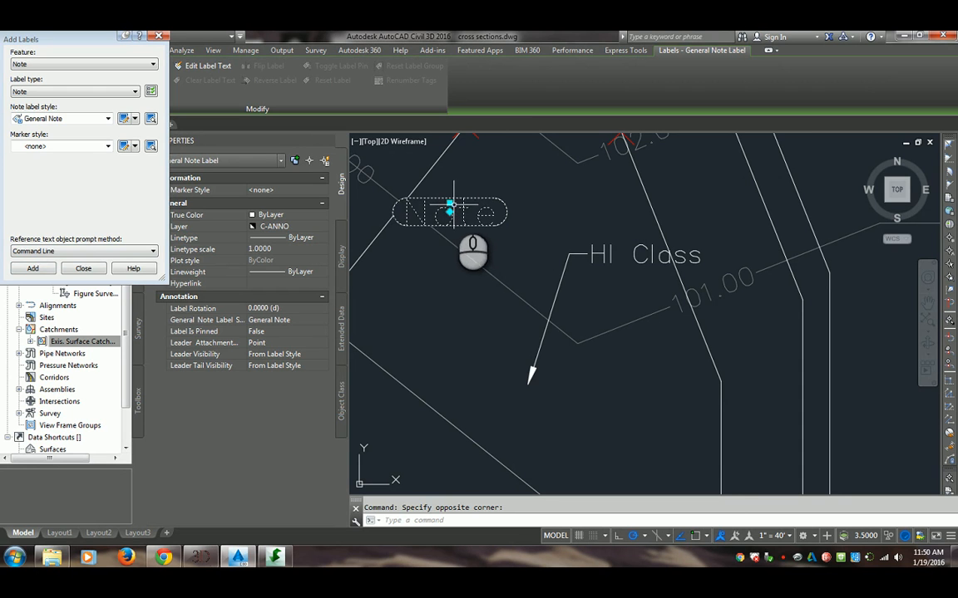
{"action": "left_click", "coordinate": [449, 203]}
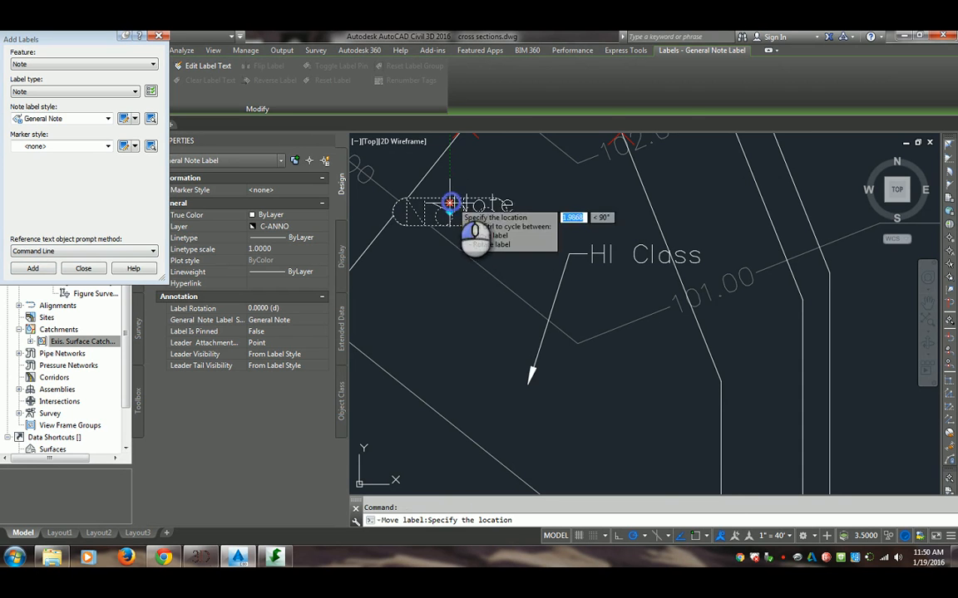
{"action": "left_click", "coordinate": [534, 171]}
{"action": "key", "text": "Escape"}
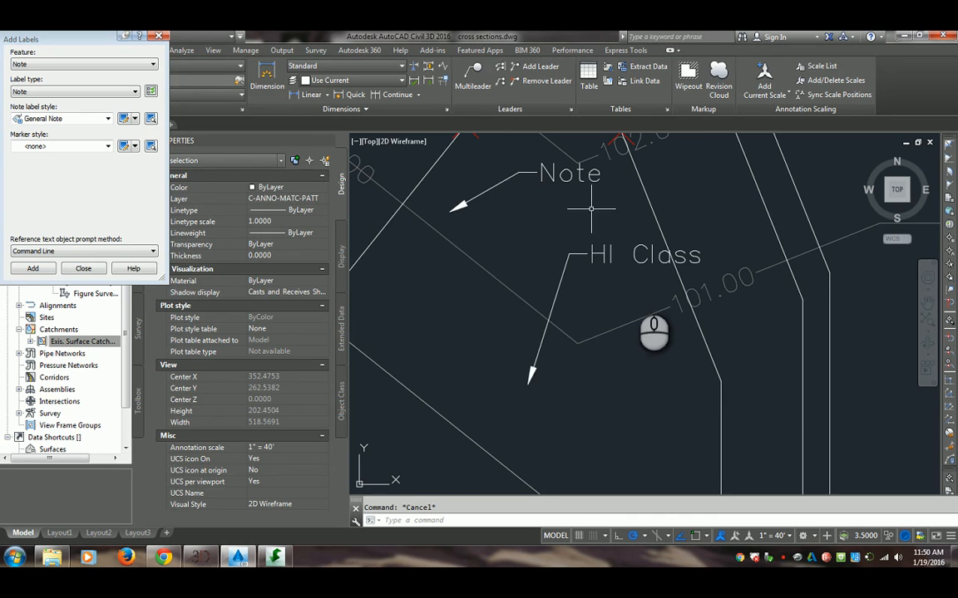
Select the HI Class label and open the General Note style for editing, with its Text component layout in view
{"action": "left_click", "coordinate": [592, 254]}
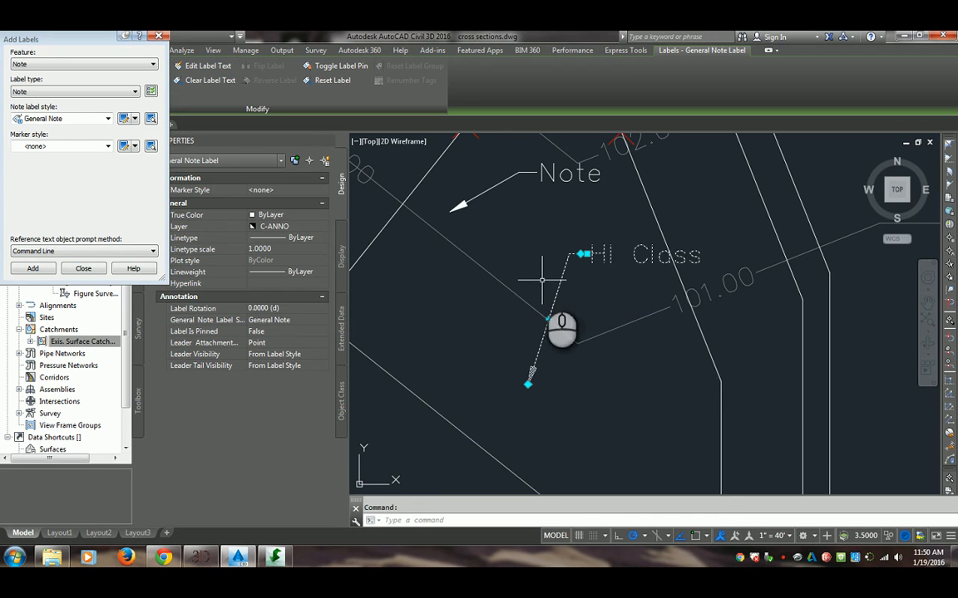
{"action": "left_click", "coordinate": [128, 119]}
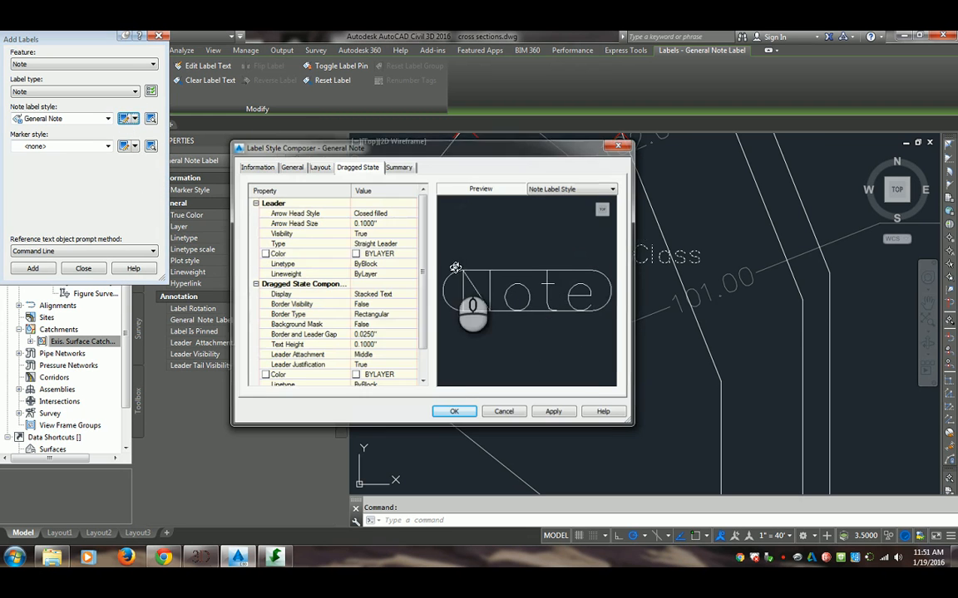
{"action": "scroll", "coordinate": [421, 283], "scroll_direction": "down", "scroll_amount": 3}
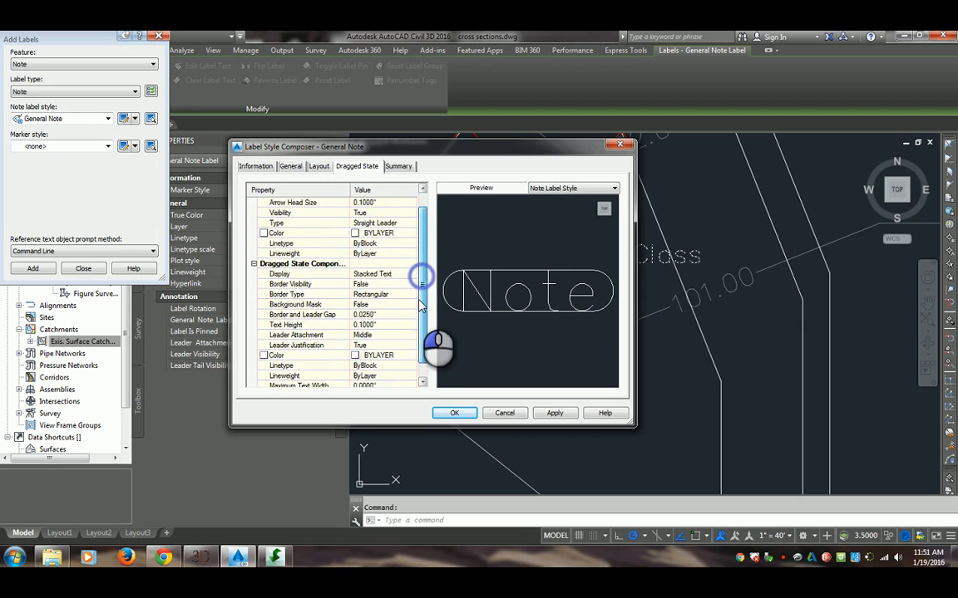
{"action": "left_click", "coordinate": [319, 167]}
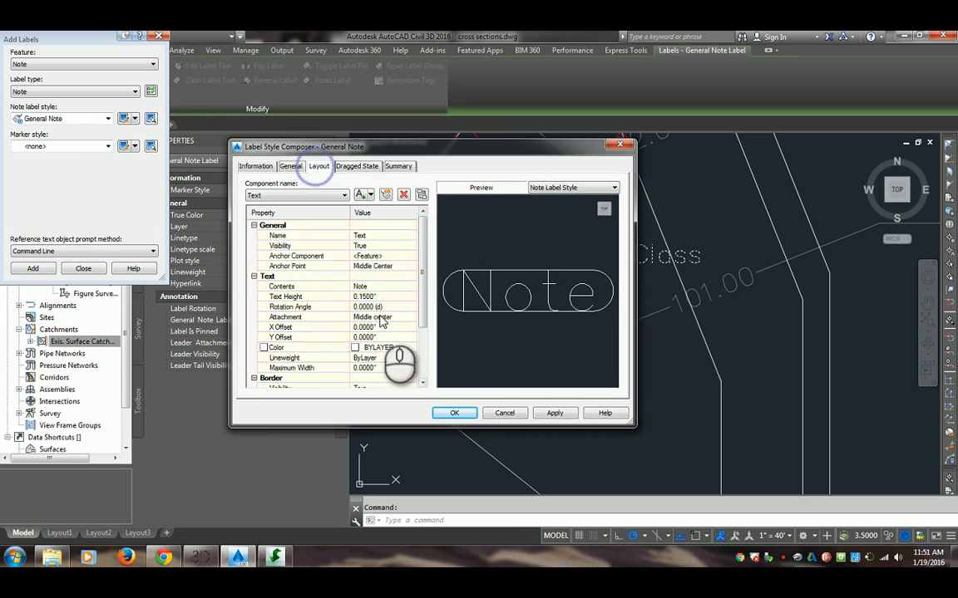
Replace the Text component's contents in the General Note style with the Point Elevation property at 0.01 precision
{"action": "left_click", "coordinate": [410, 289]}
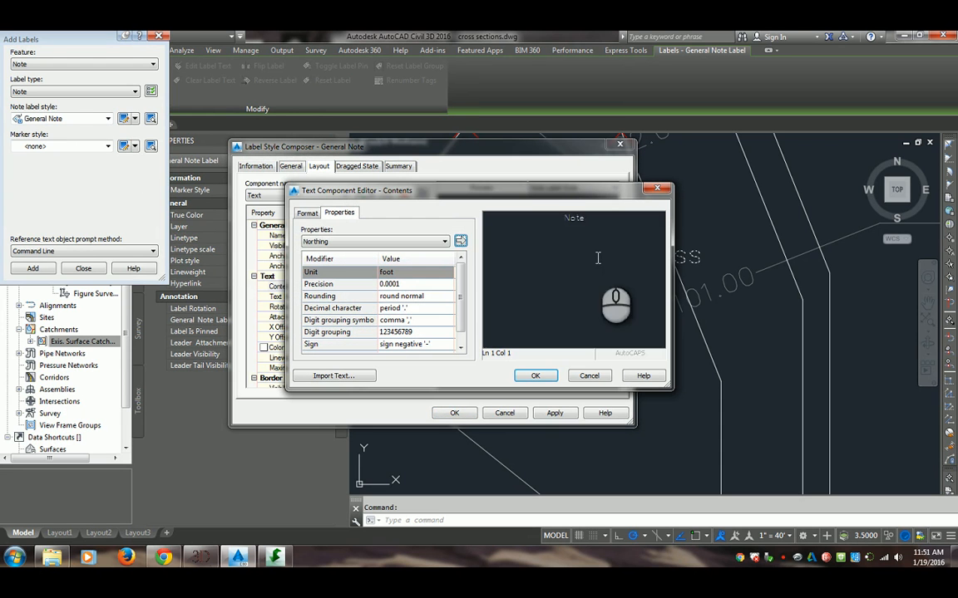
{"action": "left_click", "coordinate": [345, 241]}
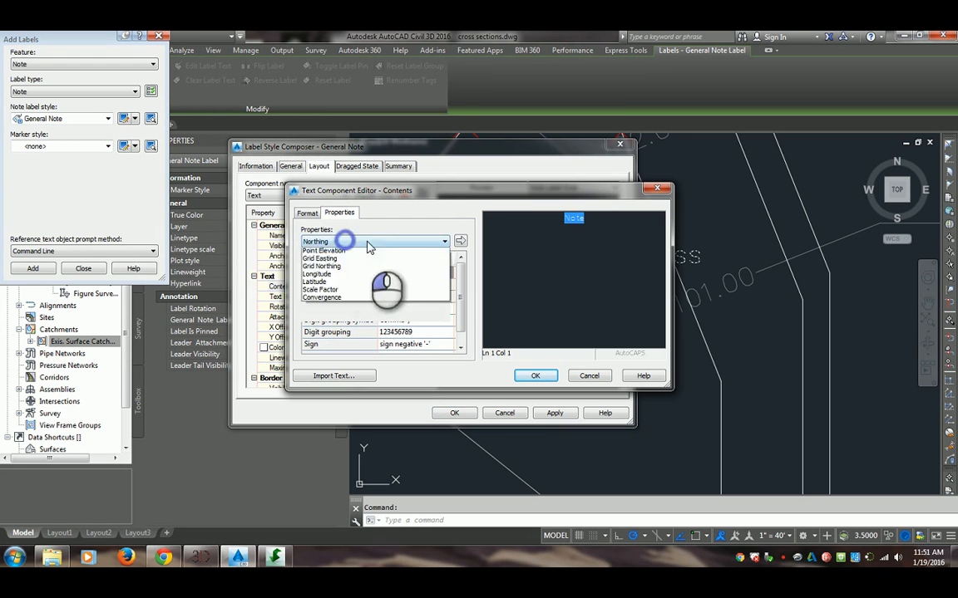
{"action": "left_click", "coordinate": [374, 269]}
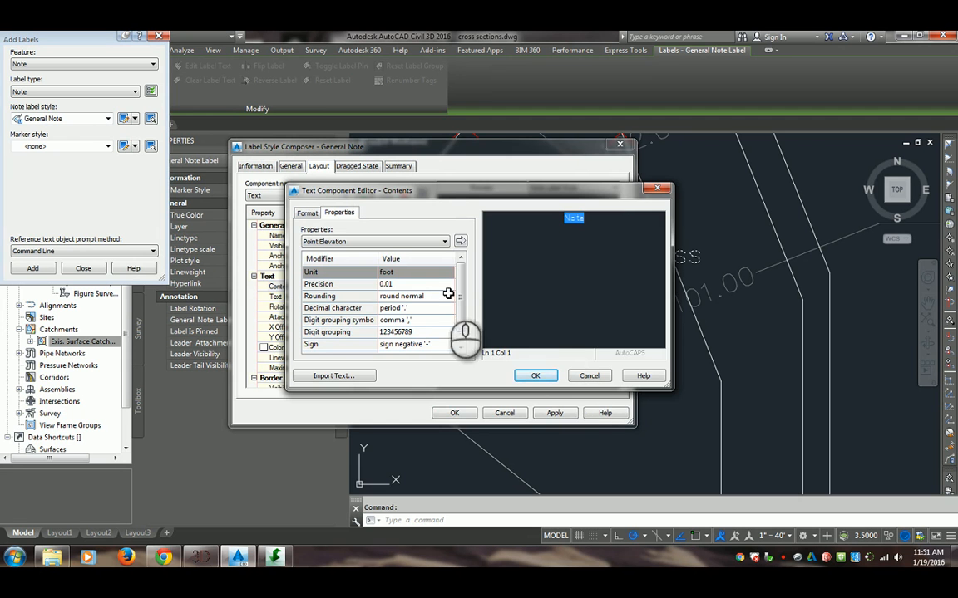
{"action": "left_click", "coordinate": [459, 241]}
{"action": "left_click", "coordinate": [536, 375]}
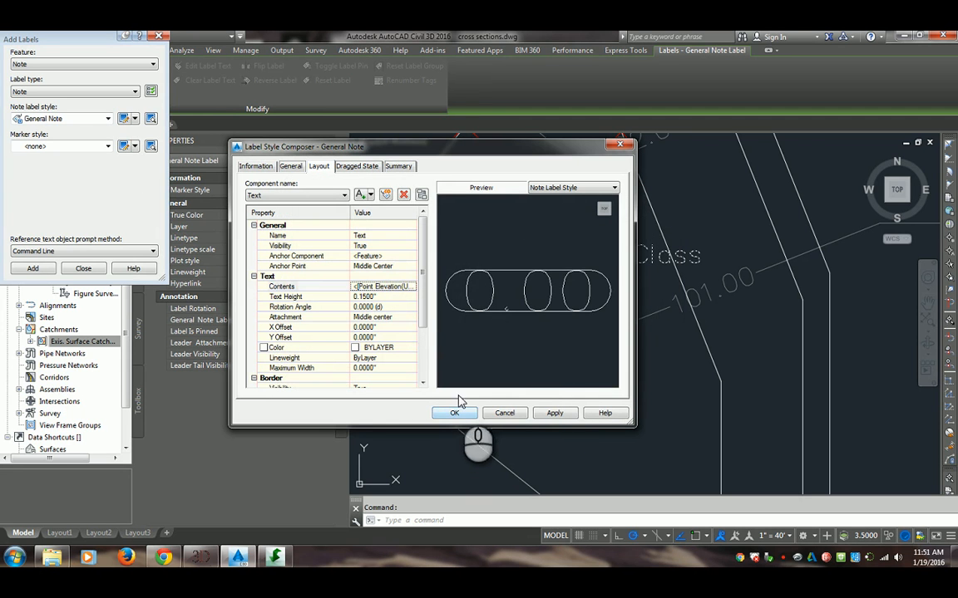
Set the Text component's contents to "existing surface" in the General Note style, and show the dragged state settings
{"action": "left_click", "coordinate": [411, 286]}
{"action": "left_click", "coordinate": [619, 225]}
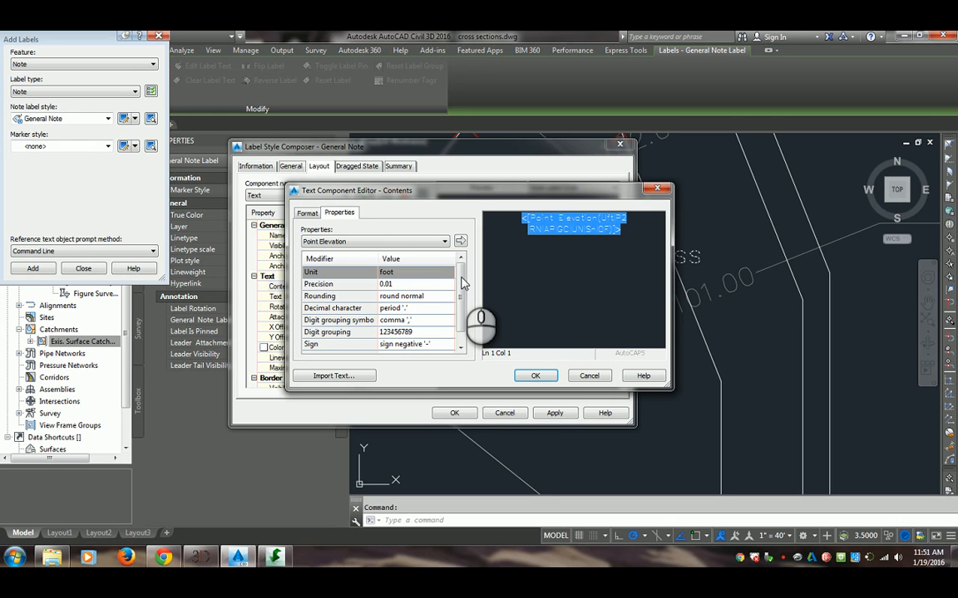
{"action": "type", "text": "c"}
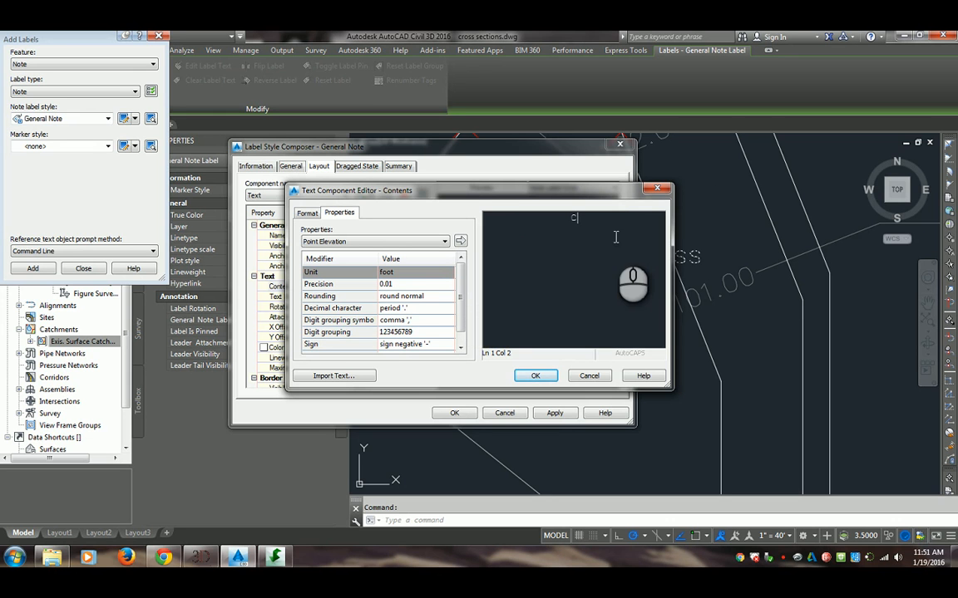
{"action": "type", "text": "ivi"}
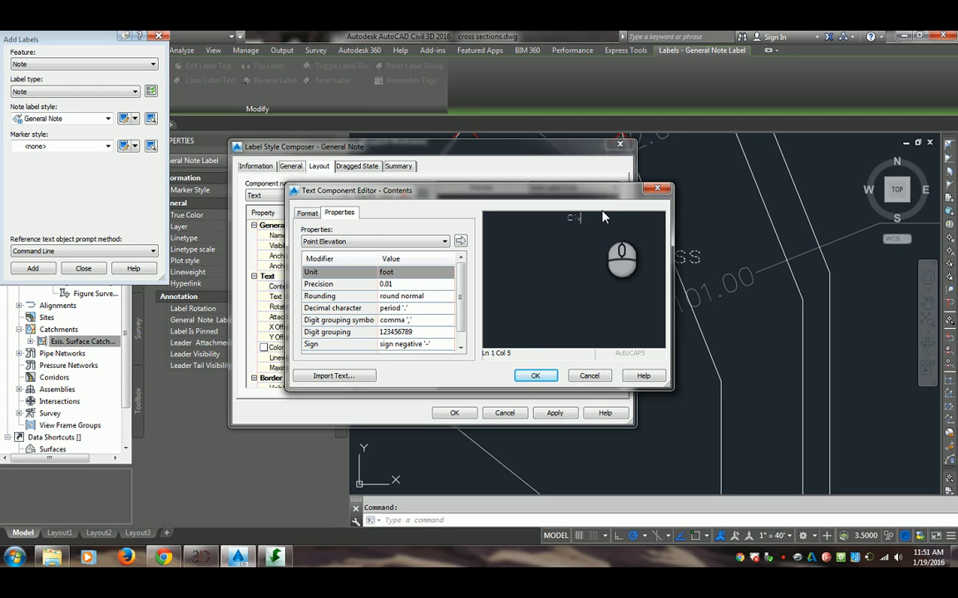
{"action": "left_click_drag", "start_coordinate": [597, 221], "coordinate": [194, 216]}
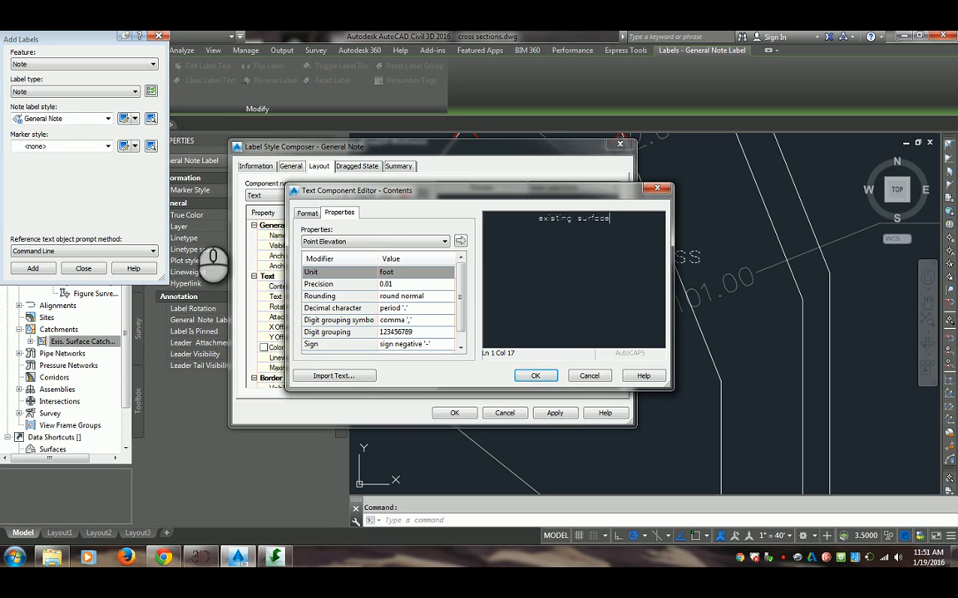
{"action": "left_click", "coordinate": [535, 375]}
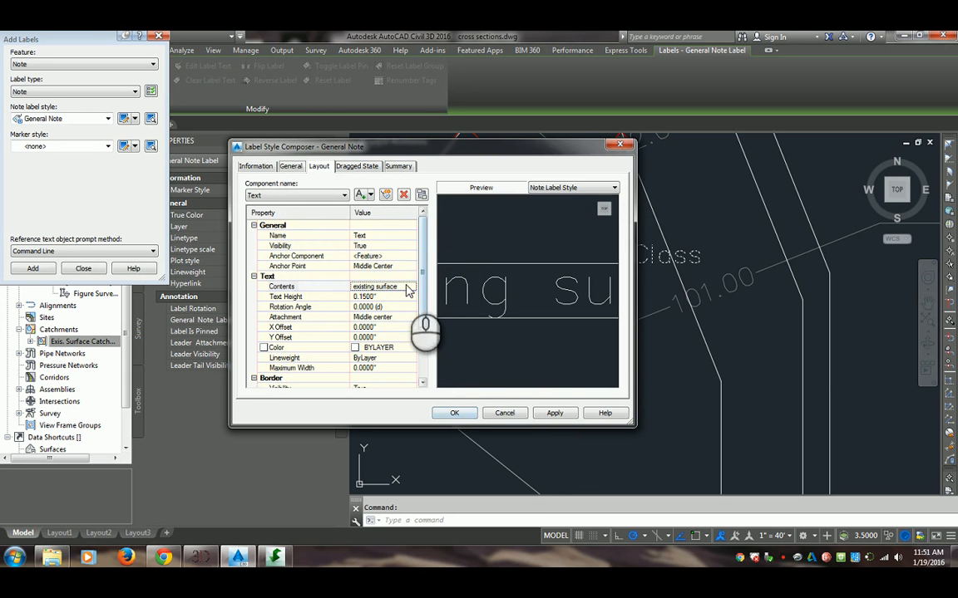
{"action": "left_click", "coordinate": [358, 165]}
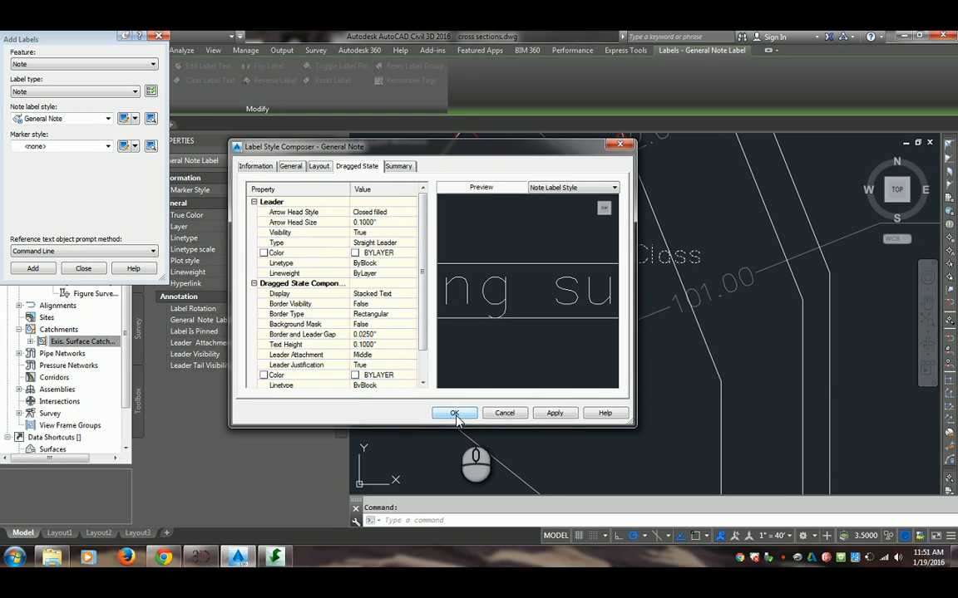
Return to the Text component's layout in the General Note style and accept the style changes
{"action": "left_click", "coordinate": [321, 168]}
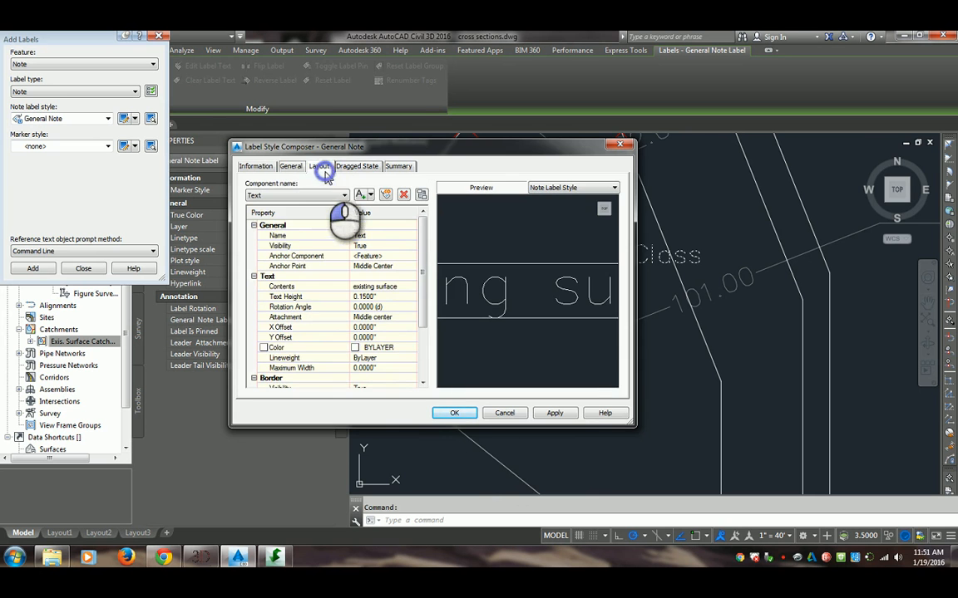
{"action": "left_click", "coordinate": [455, 414]}
{"action": "middle_click_drag", "start_coordinate": [618, 189], "coordinate": [618, 280]}
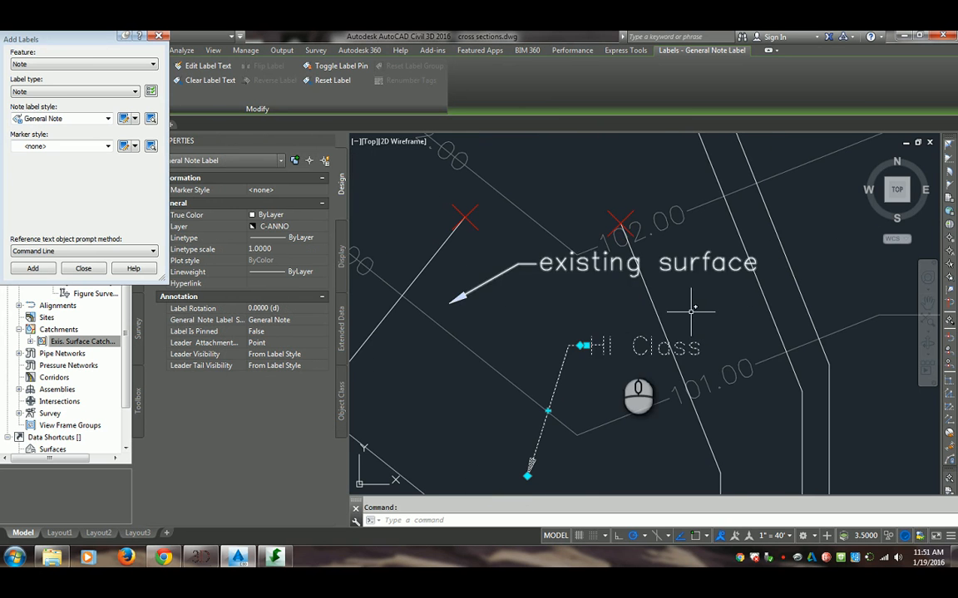
Switch the HI Class note label from the General Note style to the Standard label style
{"action": "left_click", "coordinate": [613, 325]}
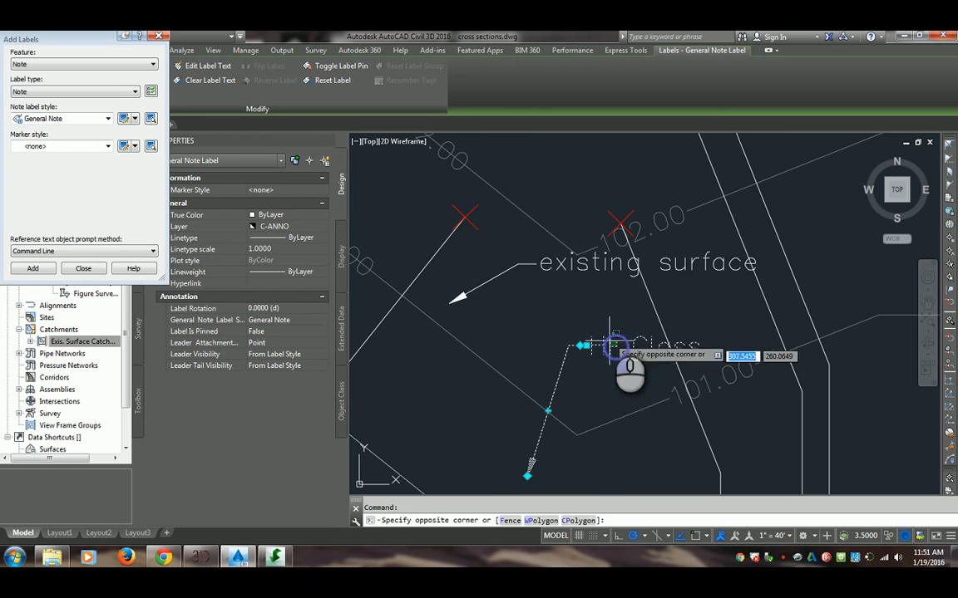
{"action": "right_click", "coordinate": [609, 341]}
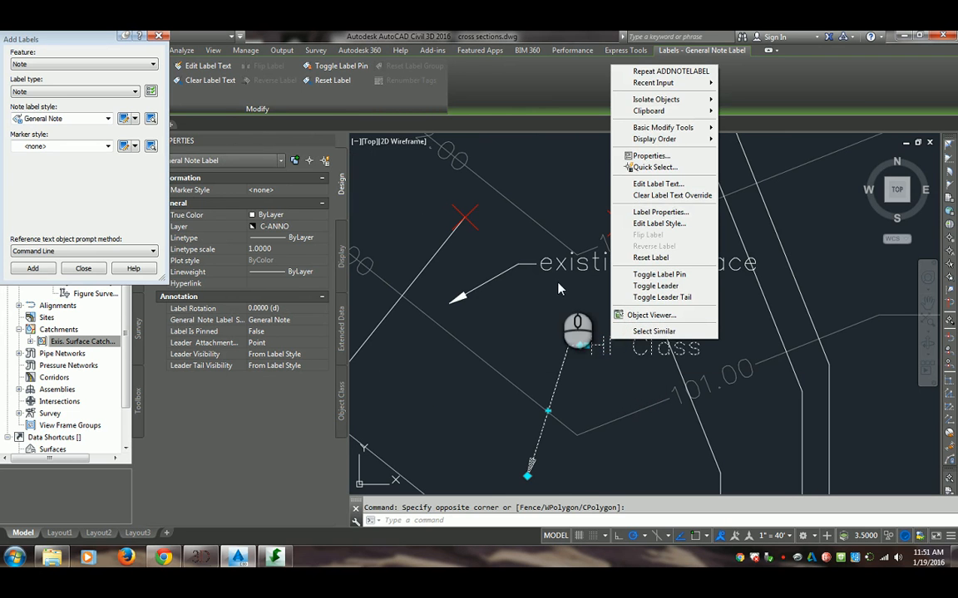
{"action": "key", "text": "Escape"}
{"action": "left_click", "coordinate": [609, 342]}
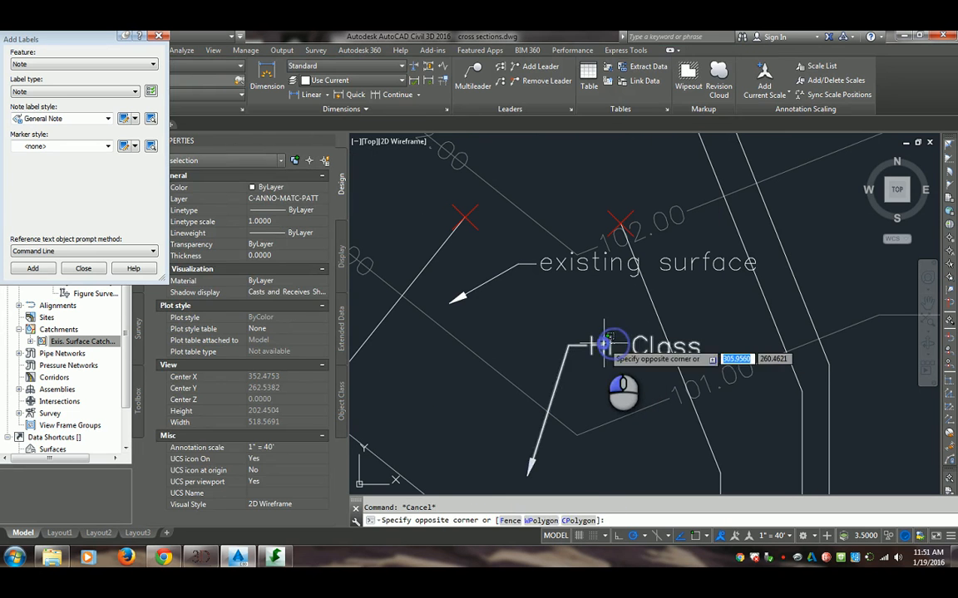
{"action": "left_click", "coordinate": [607, 333]}
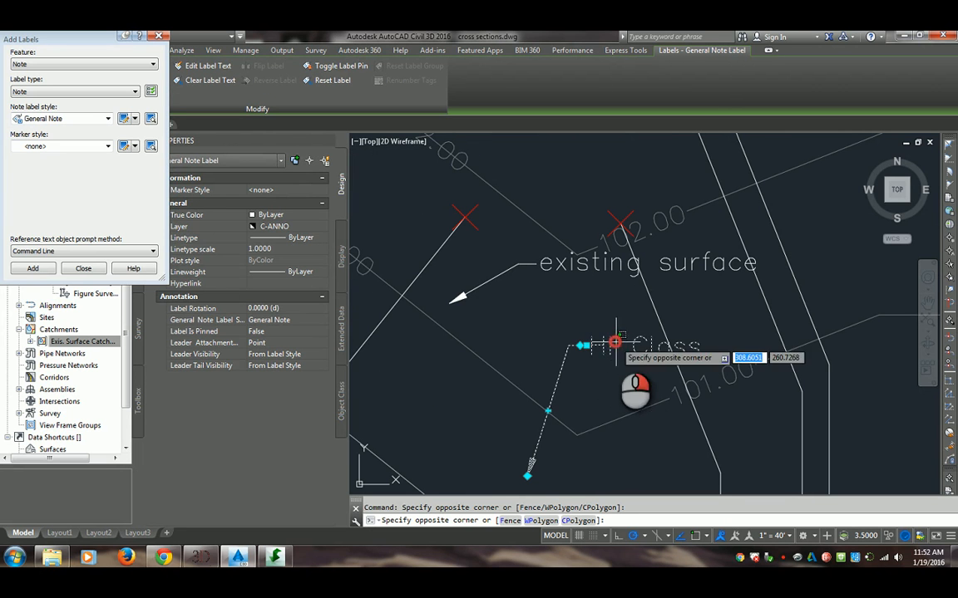
{"action": "right_click", "coordinate": [615, 339]}
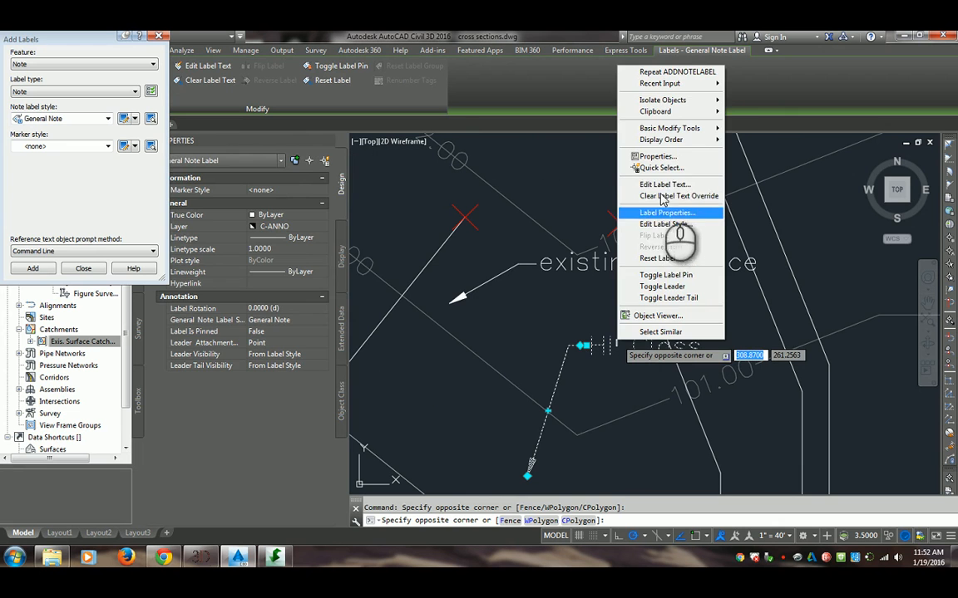
{"action": "left_click", "coordinate": [658, 224]}
{"action": "left_click", "coordinate": [502, 284]}
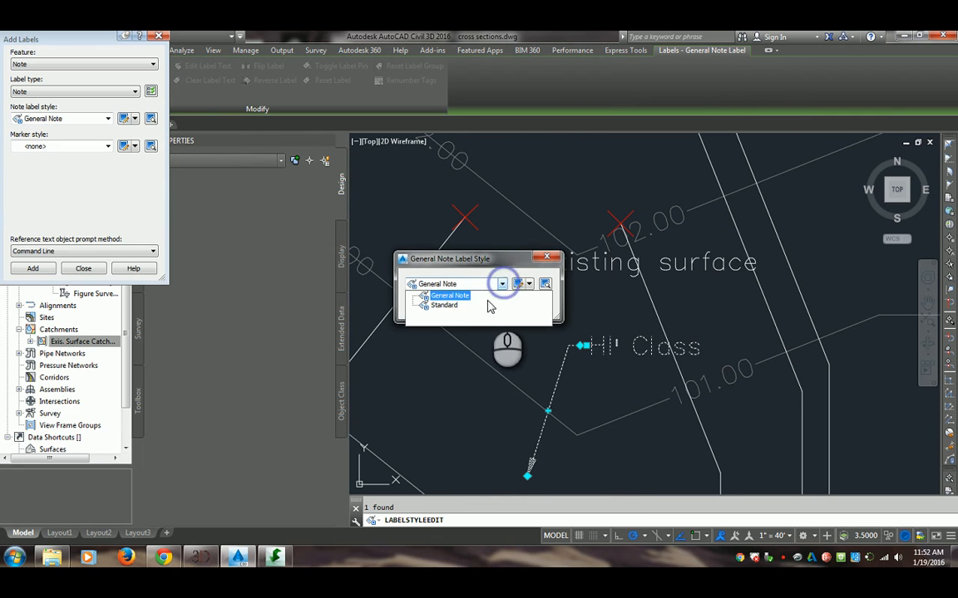
{"action": "left_click", "coordinate": [441, 307]}
{"action": "left_click", "coordinate": [441, 308]}
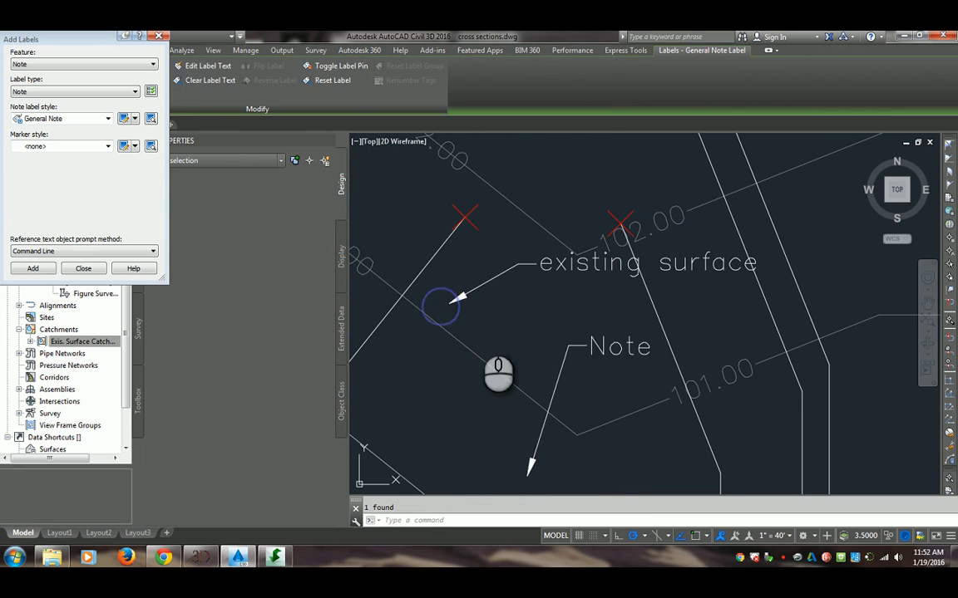
{"action": "key", "text": "Escape"}
Reselect the lower note label and assign it the General Note label style again
{"action": "left_click", "coordinate": [572, 378]}
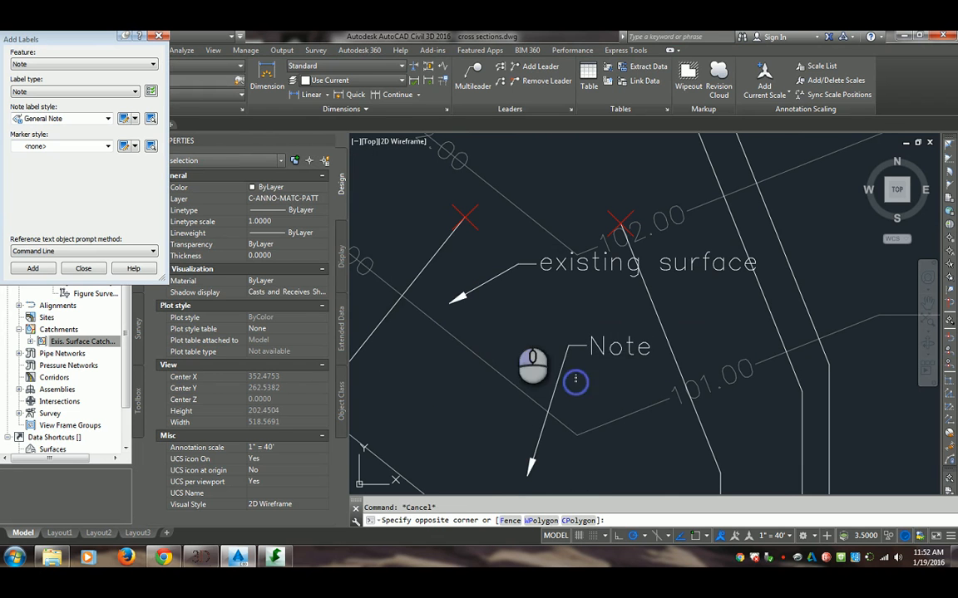
{"action": "left_click", "coordinate": [600, 356]}
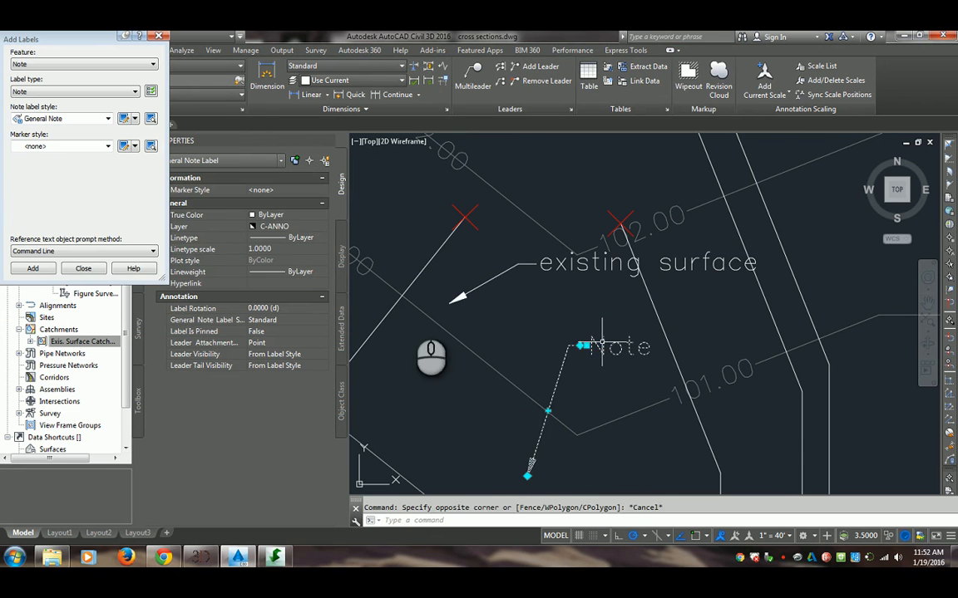
{"action": "right_click", "coordinate": [523, 299]}
{"action": "left_click", "coordinate": [573, 429]}
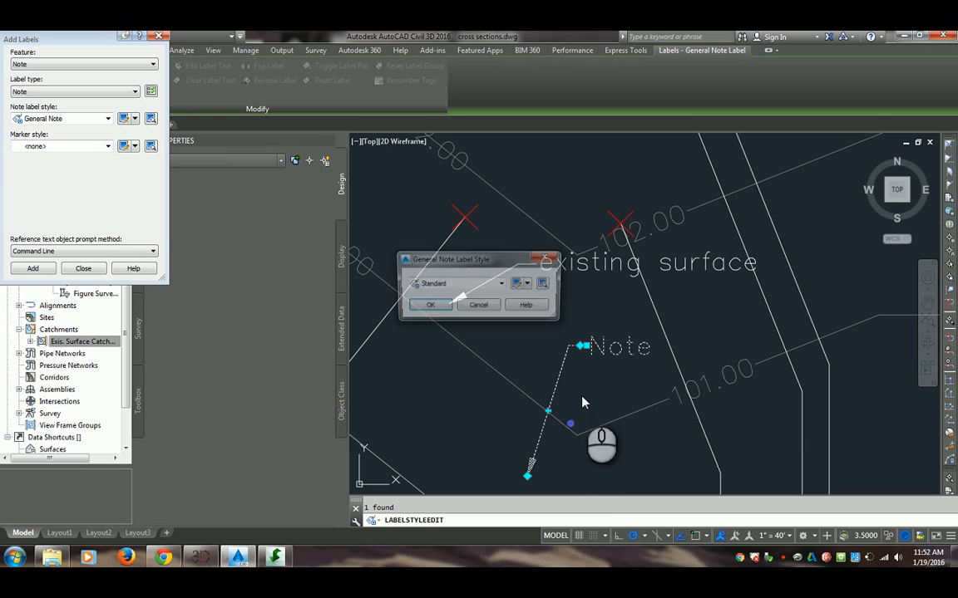
{"action": "left_click", "coordinate": [499, 283]}
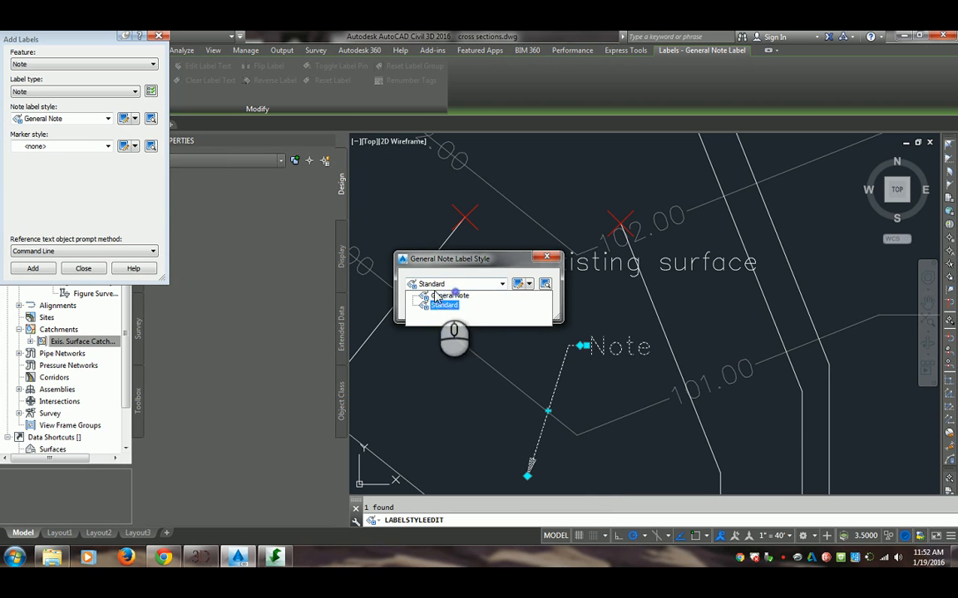
{"action": "left_click", "coordinate": [447, 297]}
{"action": "left_click", "coordinate": [431, 308]}
{"action": "key", "text": "Escape"}
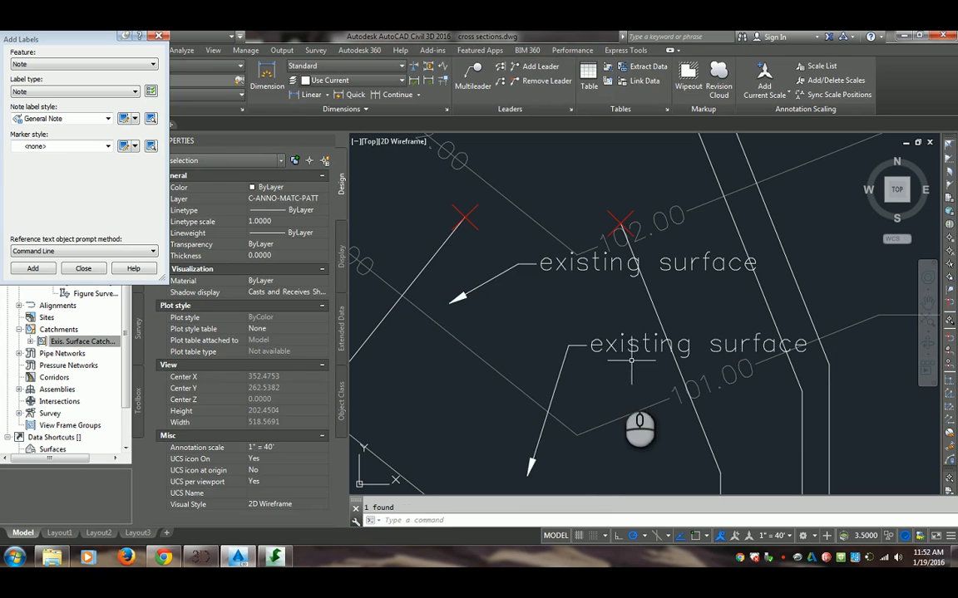
Delete both "existing surface" note labels from the drawing
{"action": "left_click", "coordinate": [618, 388]}
{"action": "left_click", "coordinate": [530, 266]}
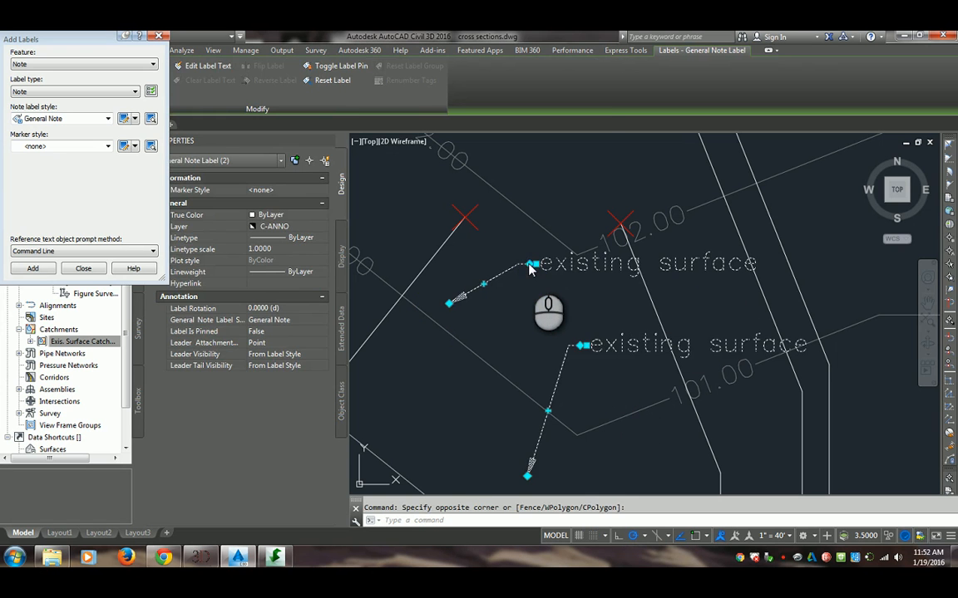
{"action": "key", "text": "Delete"}
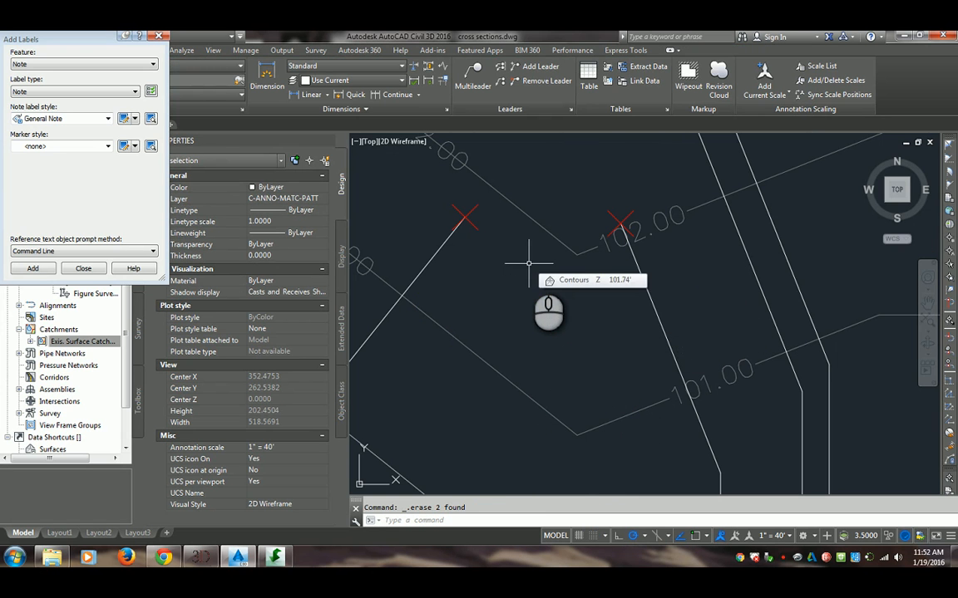
{"action": "scroll", "coordinate": [527, 264], "scroll_direction": "down", "scroll_amount": 5}
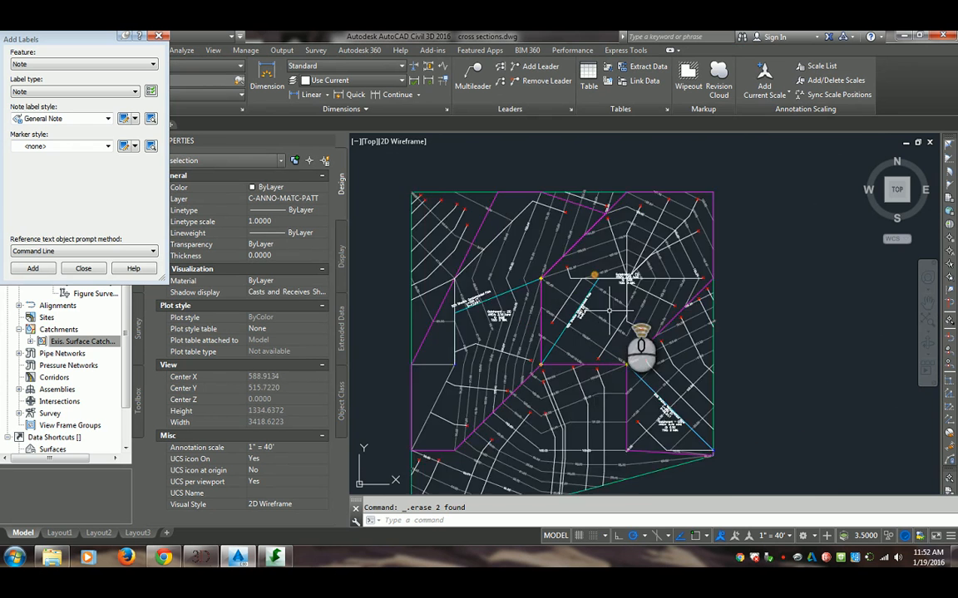
{"action": "scroll", "coordinate": [609, 310], "scroll_direction": "up", "scroll_amount": 3}
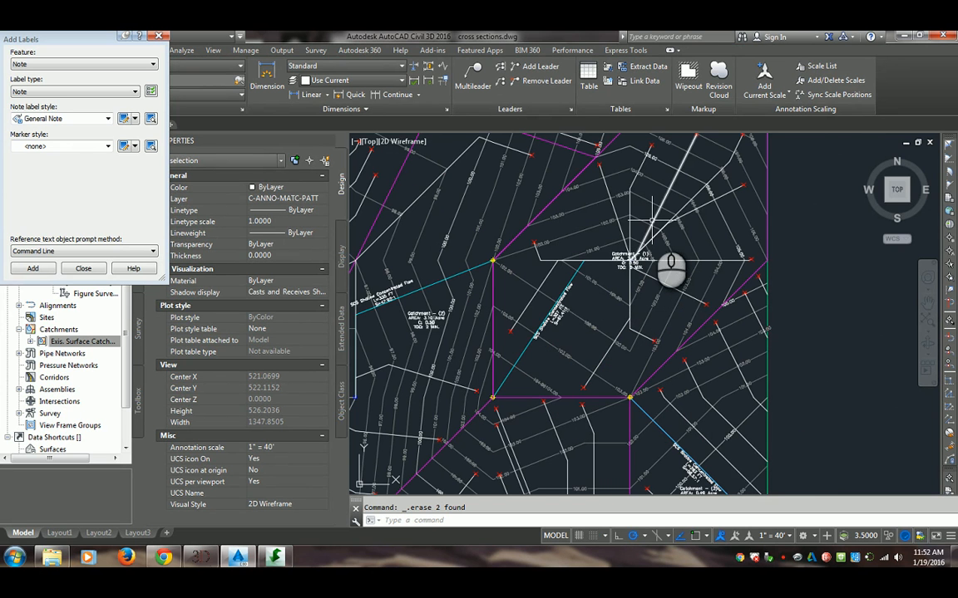